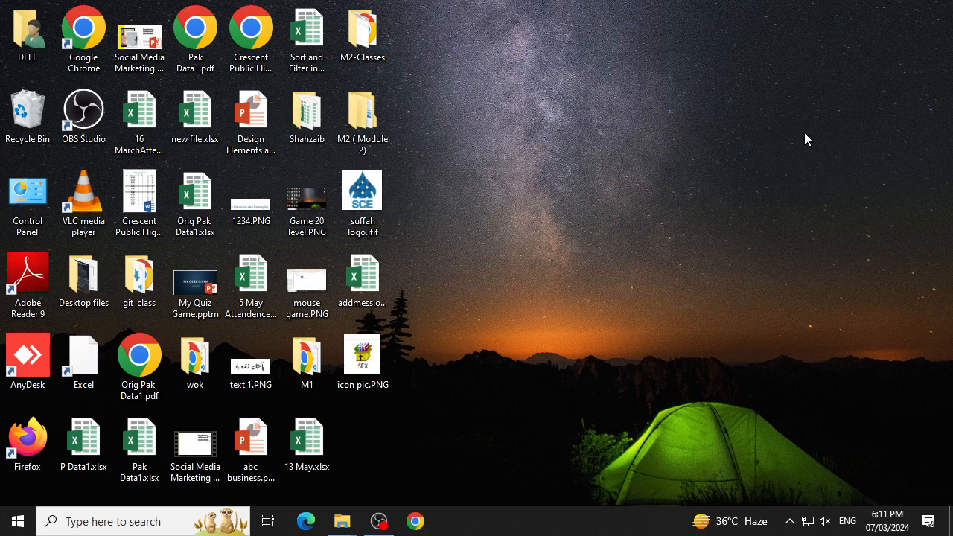
# - Open the workbook Excel102Exercises (2).xlsx from the Downloads folder and go to its SUMMARY sheet
pyautogui.doubleClick(38, 41)
pyautogui.click(44, 187)
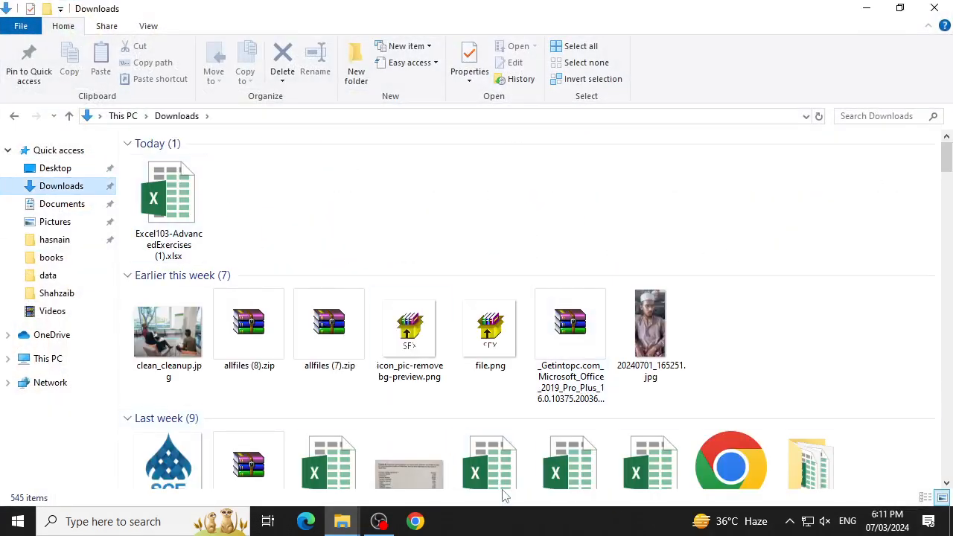
pyautogui.scroll(-3, 511, 477)
pyautogui.doubleClick(504, 297)
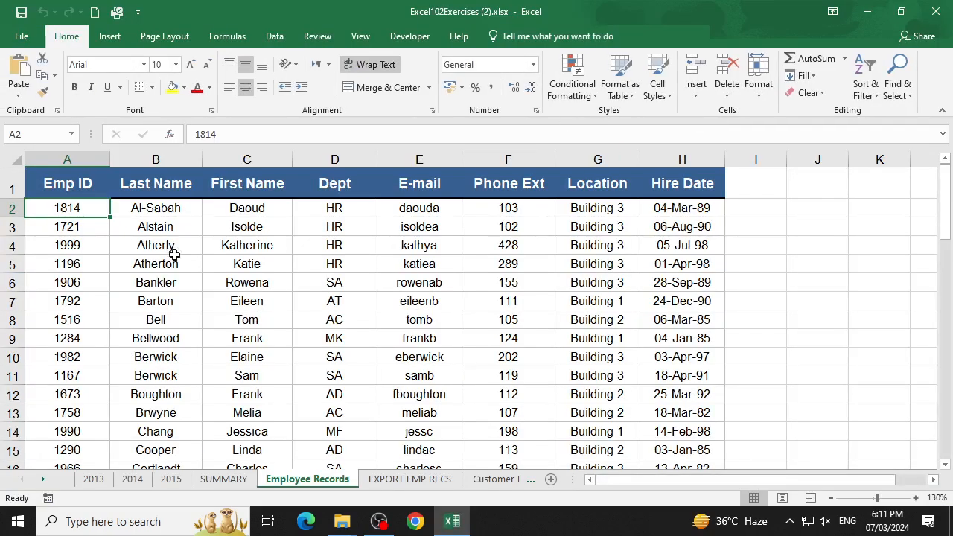
pyautogui.click(224, 479)
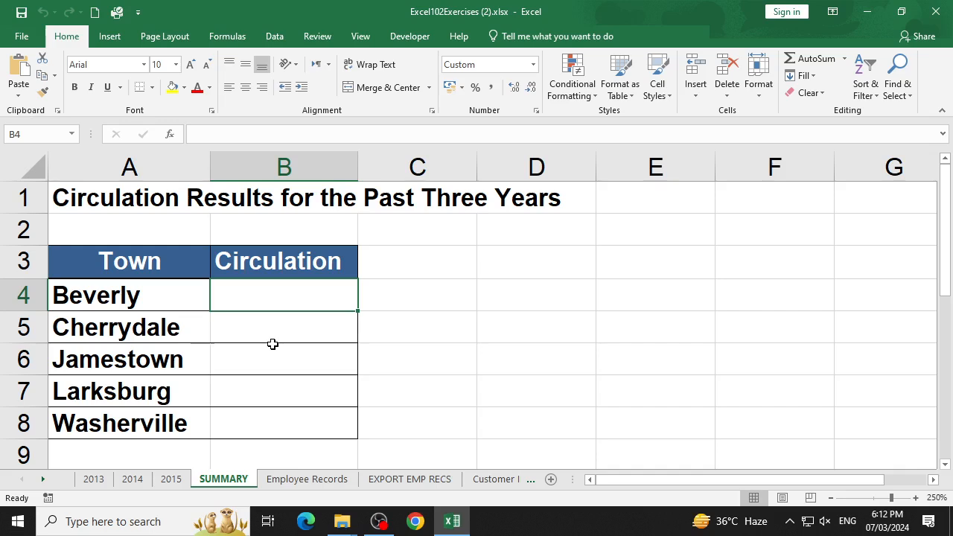
# - Review the circulation tables on the 2013, 2014 and 2015 sheets, then return to the SUMMARY sheet
pyautogui.click(83, 483)
pyautogui.click(140, 482)
pyautogui.click(169, 482)
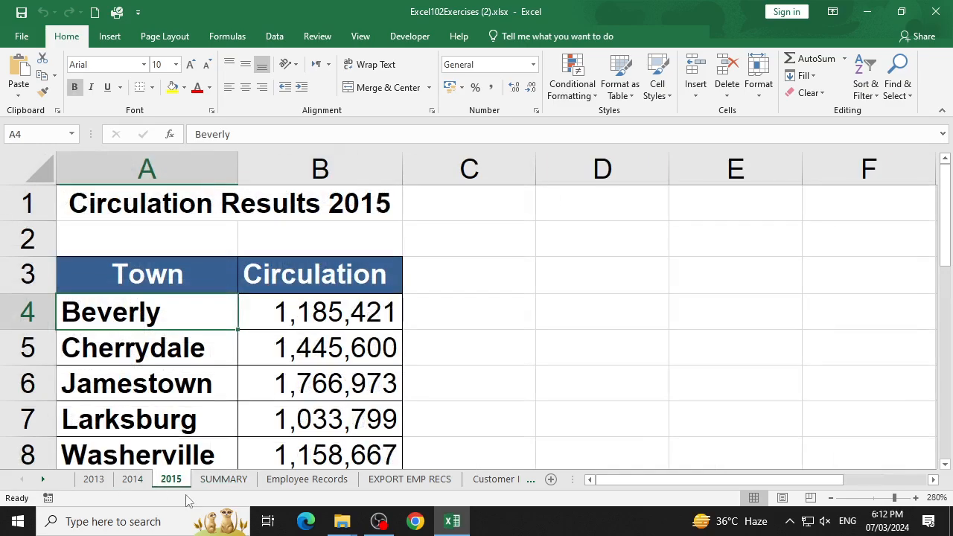
pyautogui.click(232, 484)
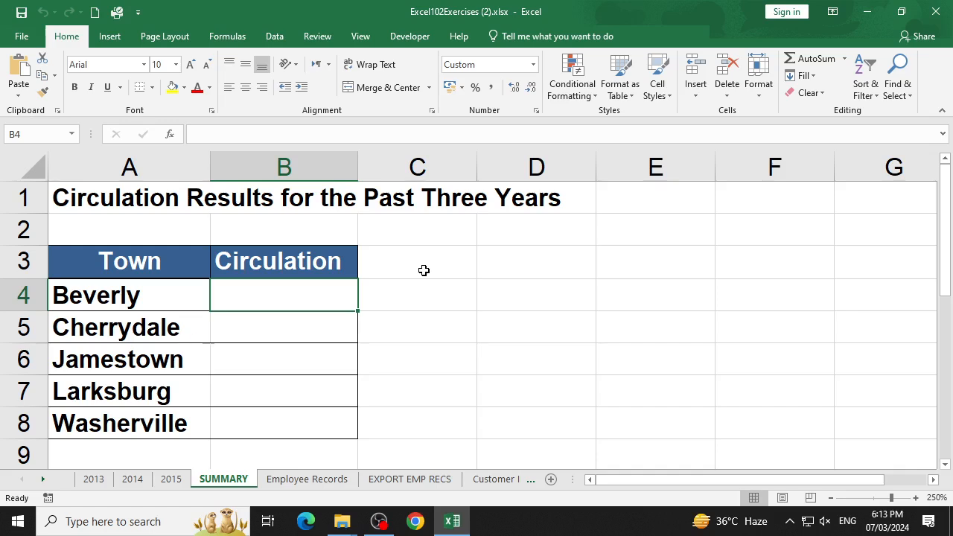
pyautogui.click(790, 521)
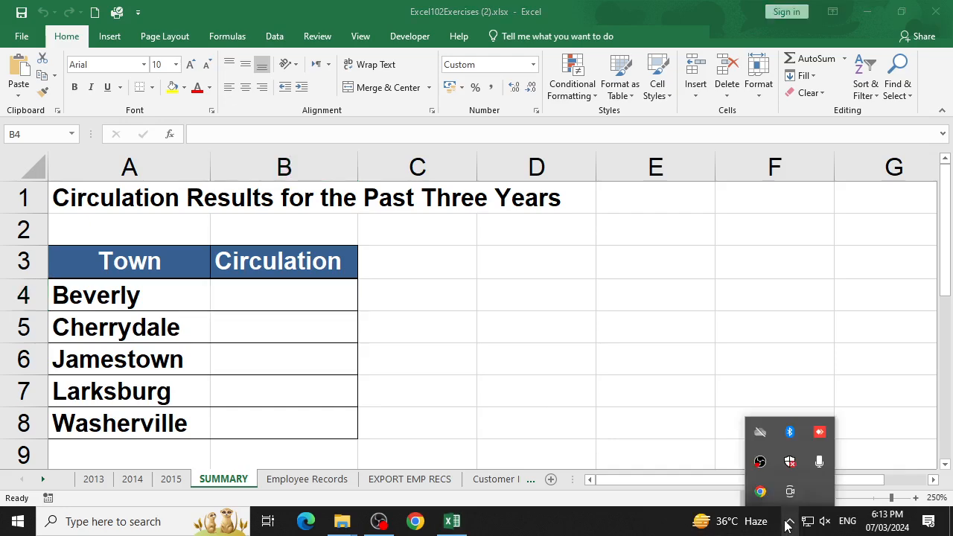
pyautogui.click(711, 335)
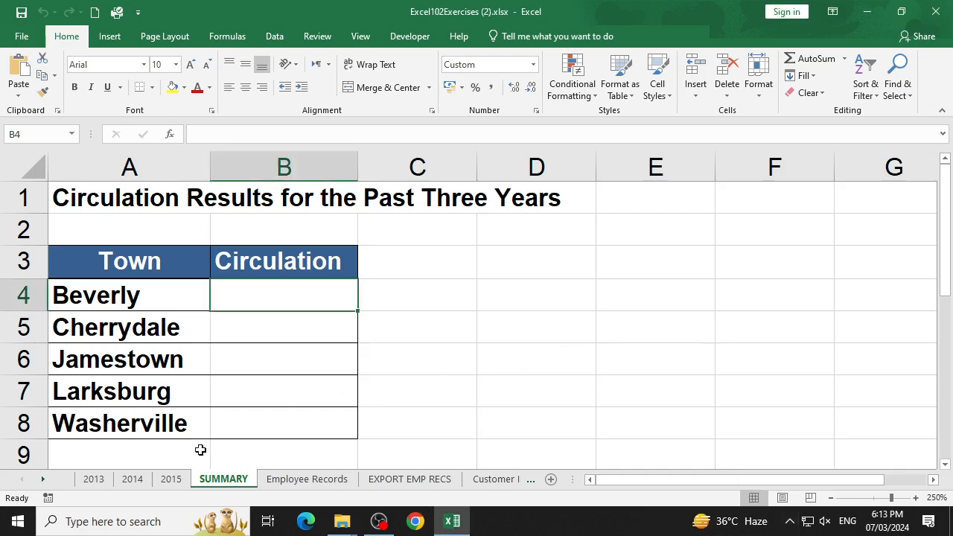
# - Start a formula in cell B4 of the SUMMARY sheet that adds cell B4 of the 2013 and 2014 sheets
pyautogui.click(93, 480)
pyautogui.click(209, 482)
pyautogui.write('=')
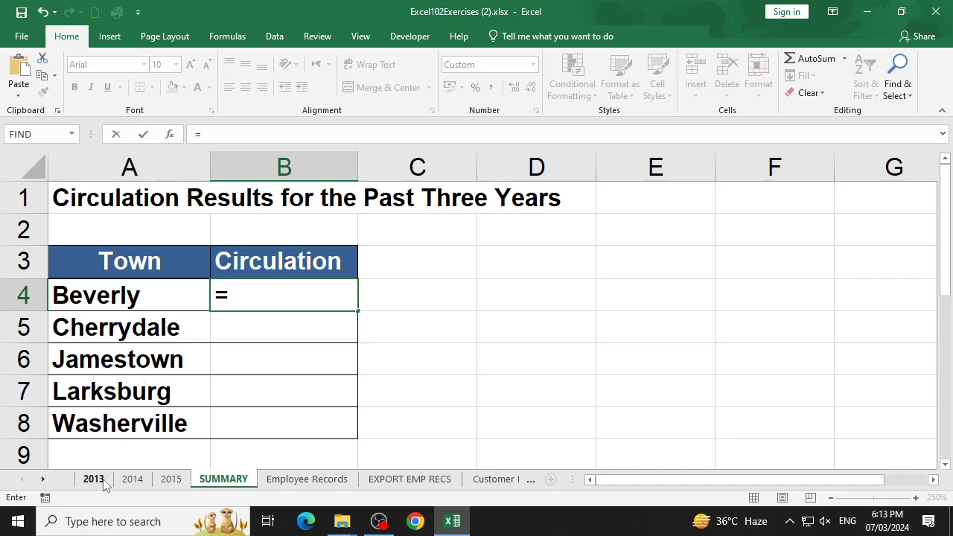
pyautogui.click(94, 479)
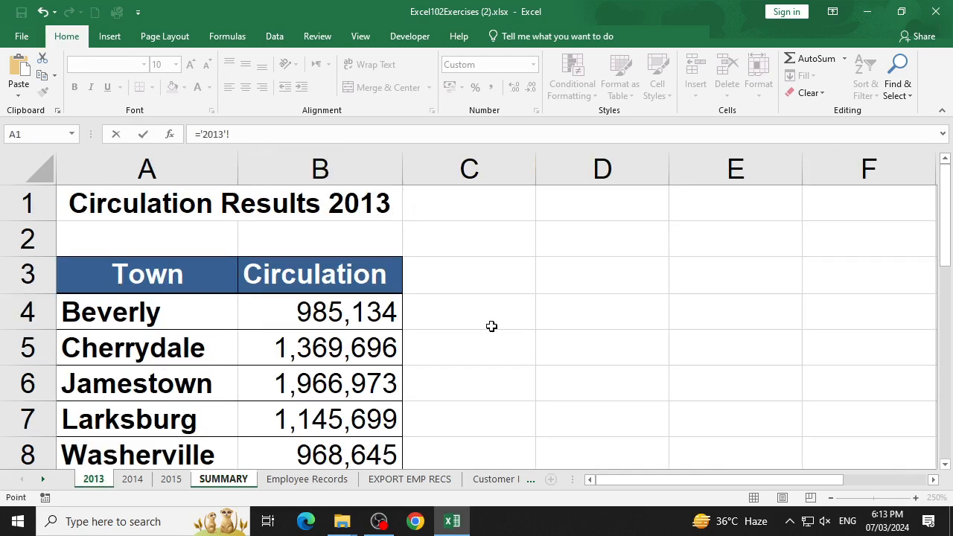
pyautogui.click(370, 318)
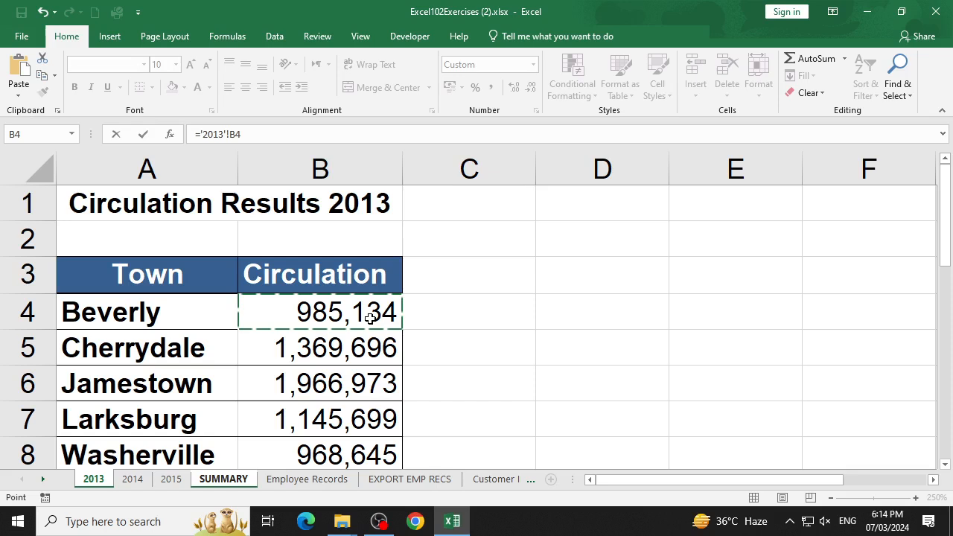
pyautogui.write('+')
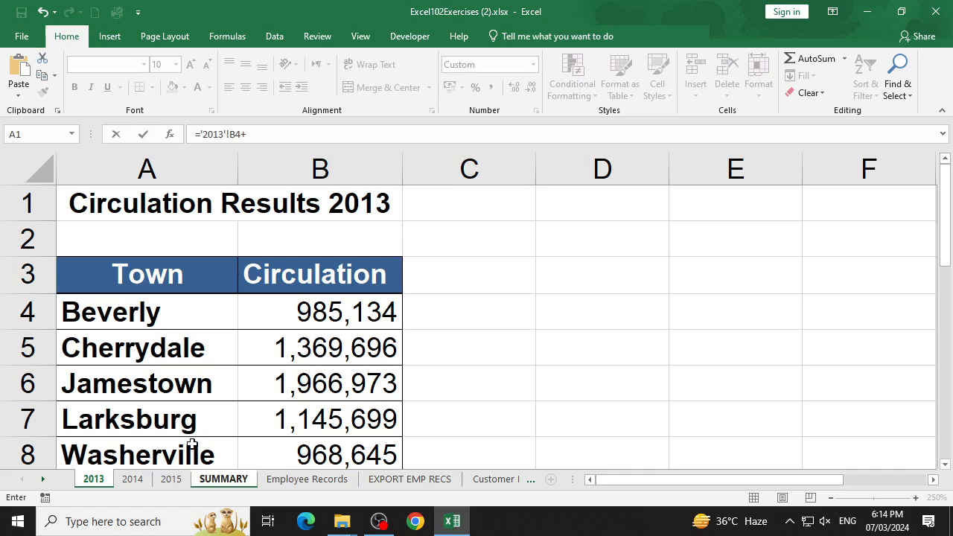
pyautogui.click(138, 480)
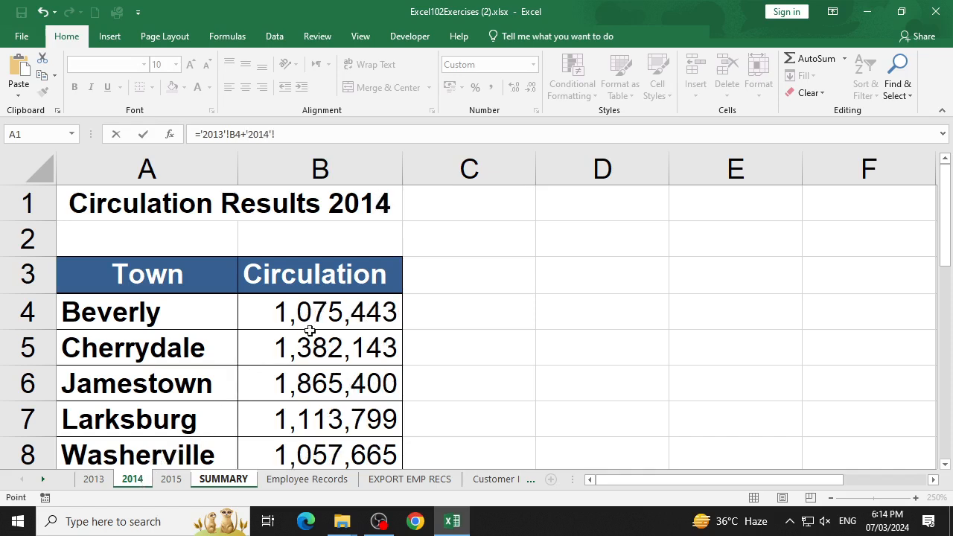
pyautogui.click(329, 314)
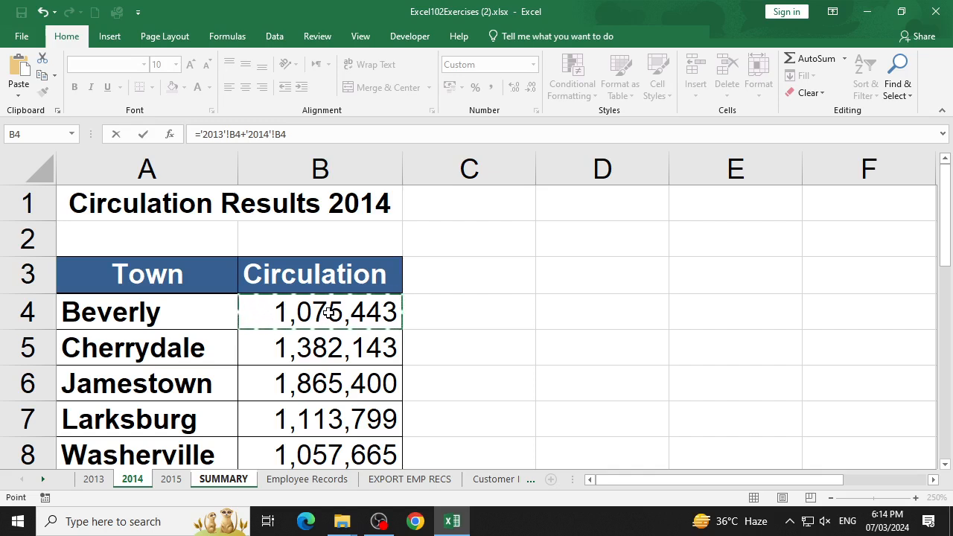
# - Complete Beverly's total by adding cell B4 of the 2015 sheet, entering ='2013'!B4+'2014'!B4+'2015'!B4
pyautogui.write("+'2015'!")
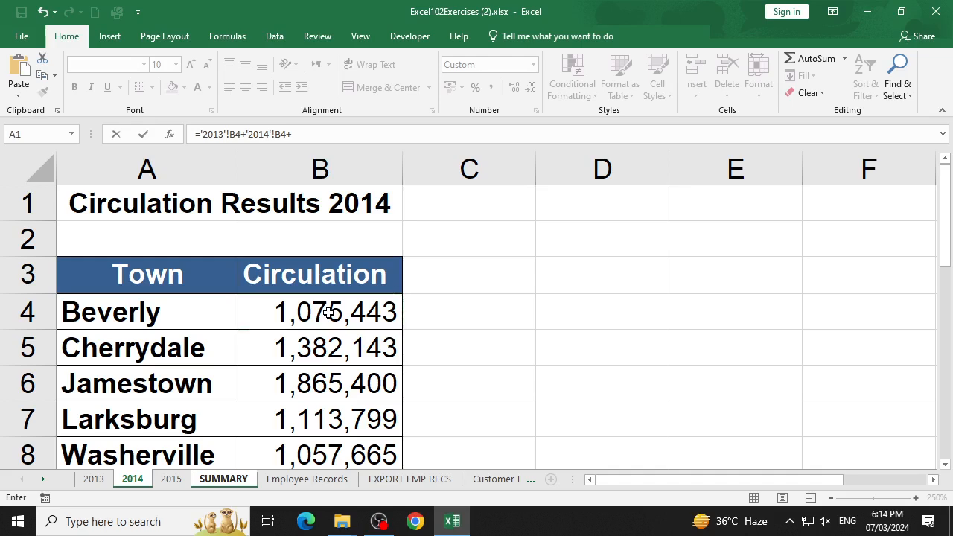
pyautogui.click(171, 478)
pyautogui.click(314, 300)
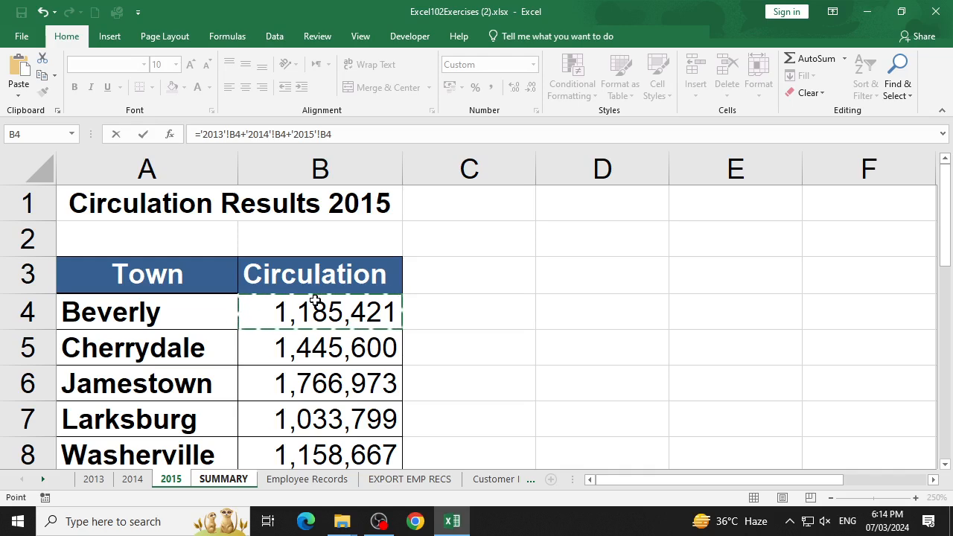
pyautogui.click(223, 480)
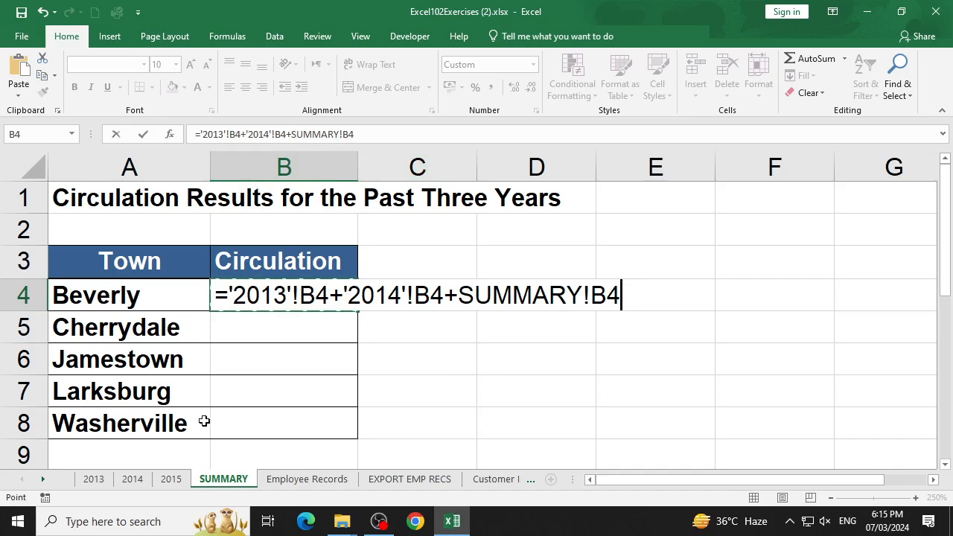
pyautogui.click(172, 479)
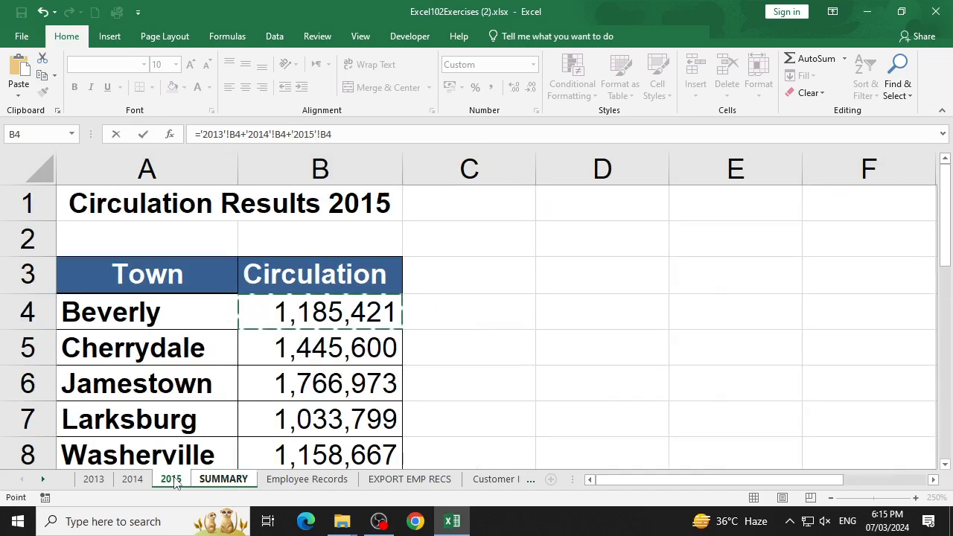
pyautogui.press('Return')
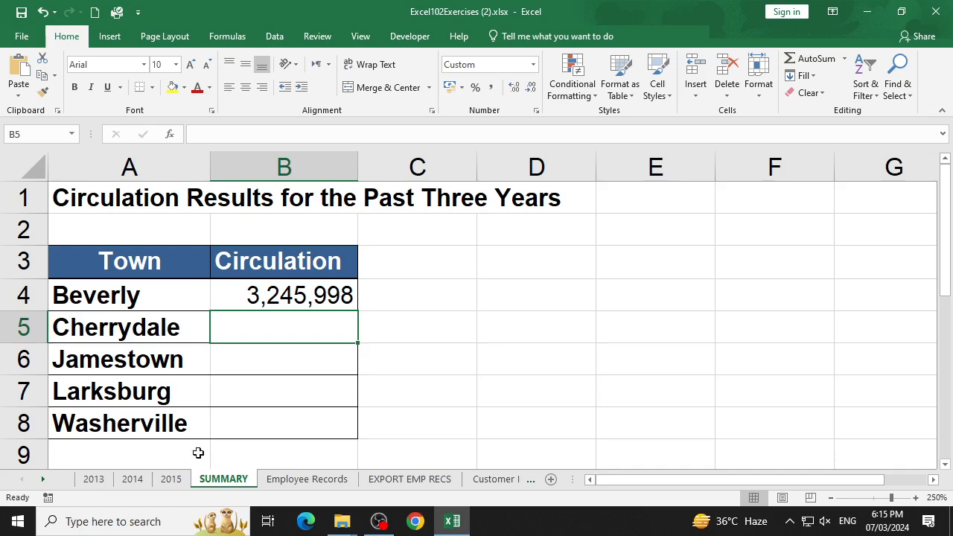
# - Fill Beverly's three-year formula down from B4 through B8 for the remaining towns and check the formula in B6
pyautogui.click(279, 298)
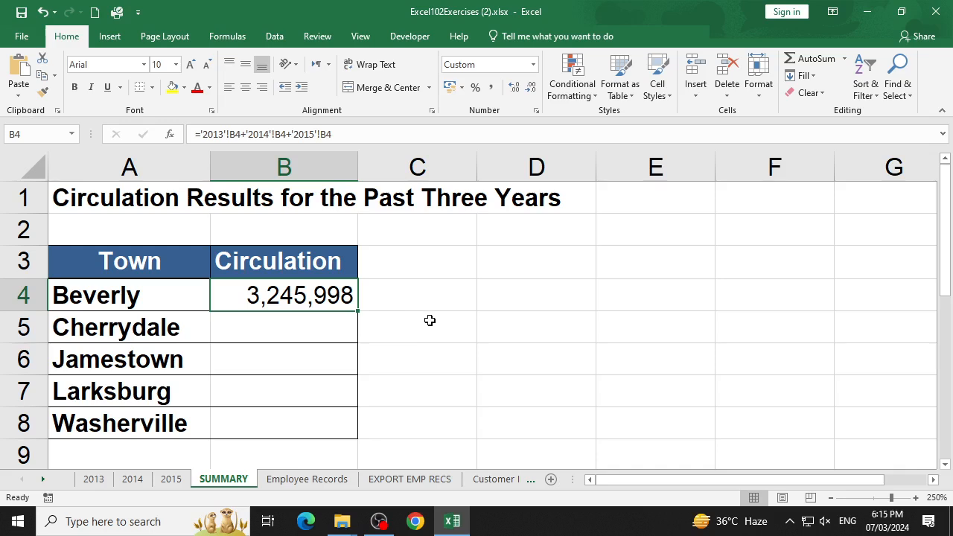
pyautogui.hotkey('ctrl', 'shift', 'Down')
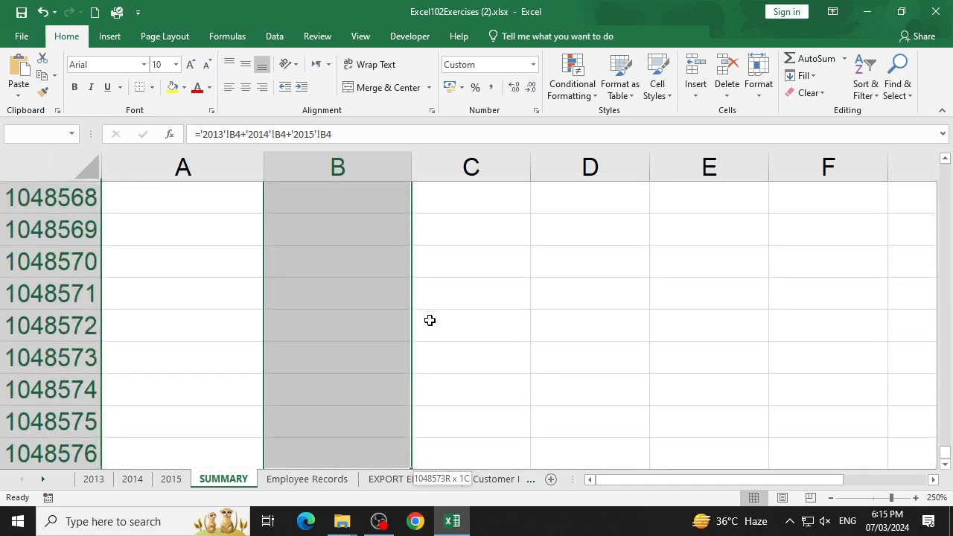
pyautogui.hotkey('ctrl', 'shift', 'Up')
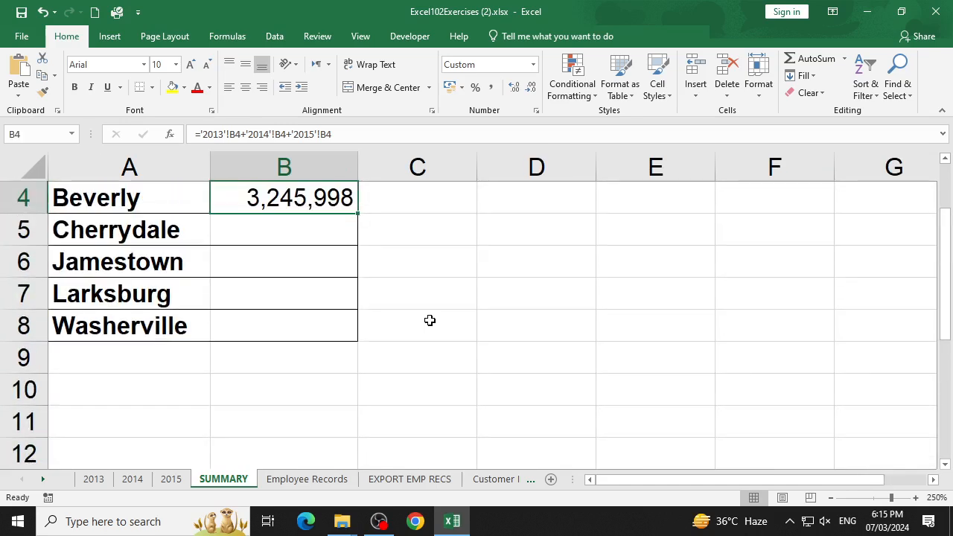
pyautogui.hotkey('shift', 'Down')
pyautogui.hotkey('shift', 'Down')
pyautogui.hotkey('shift', 'Down')
pyautogui.hotkey('shift', 'Down')
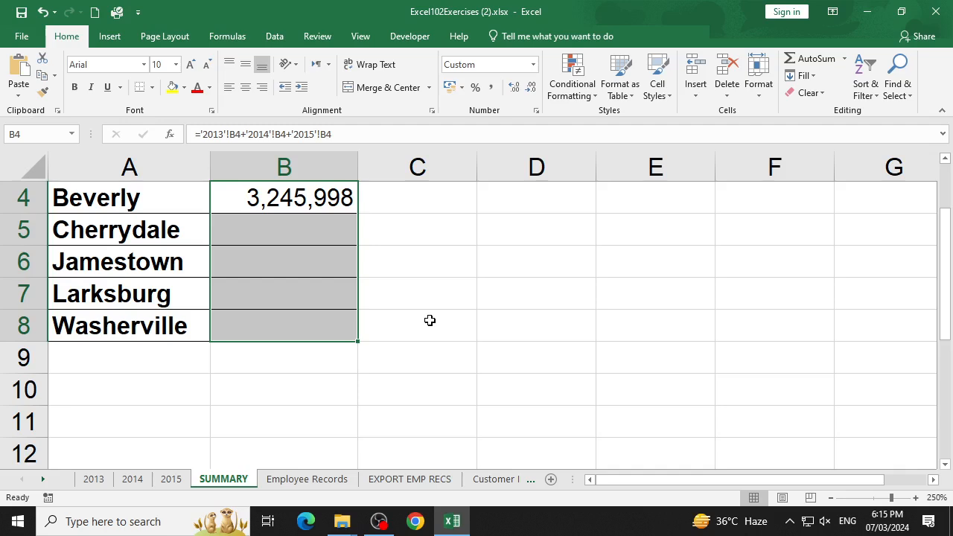
pyautogui.hotkey('ctrl', 'd')
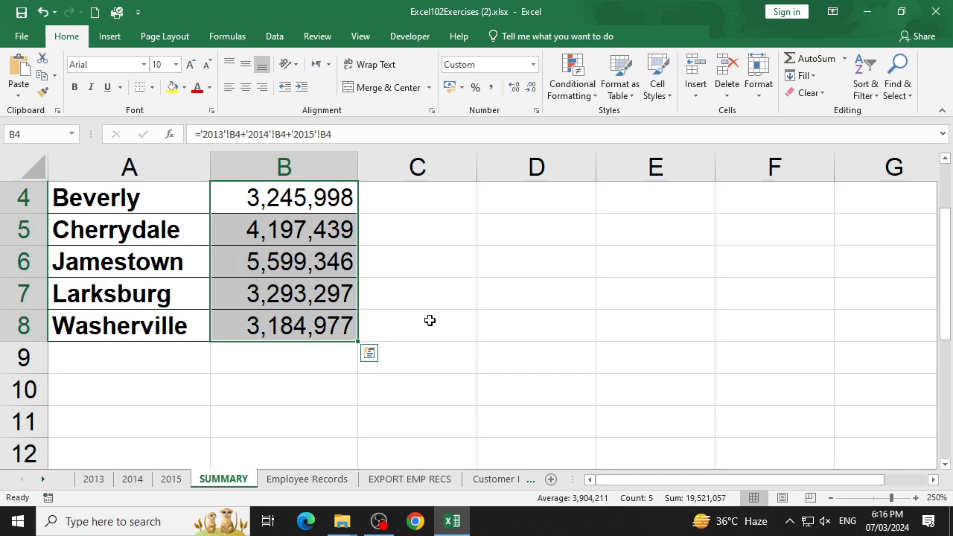
pyautogui.click(251, 261)
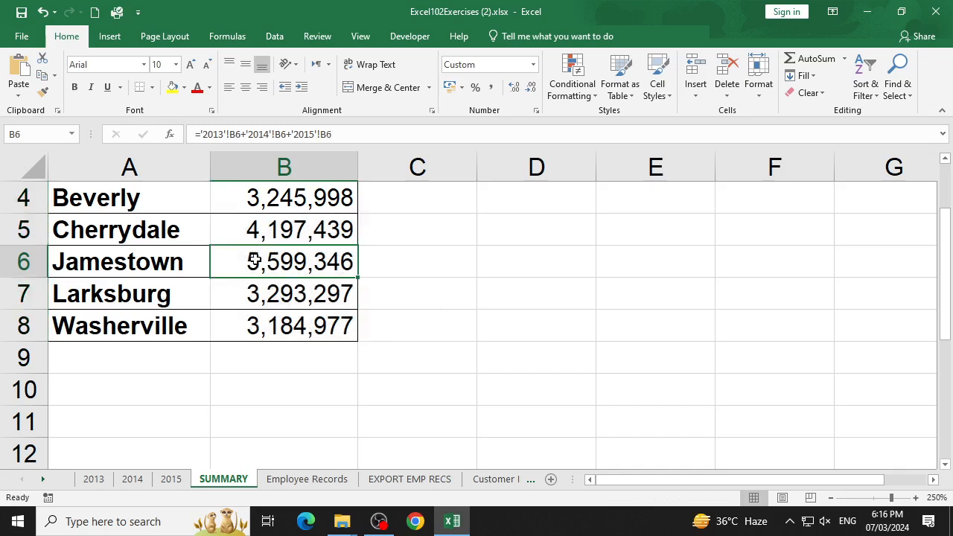
# - Clear the town names and circulation totals in A4:B8 of the SUMMARY sheet
pyautogui.scroll(1, 244, 303)
pyautogui.click(244, 303)
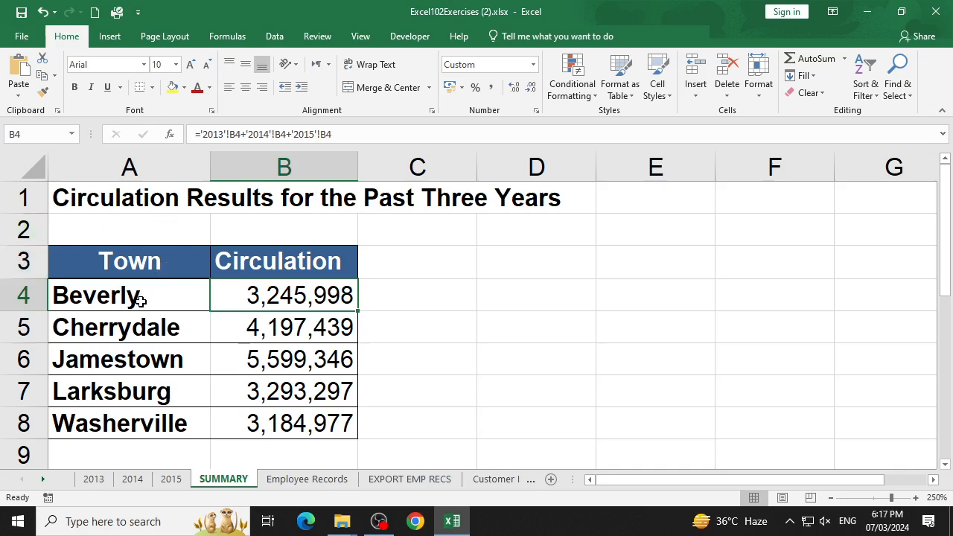
pyautogui.moveTo(152, 294); pyautogui.dragTo(310, 407)
pyautogui.press('Delete')
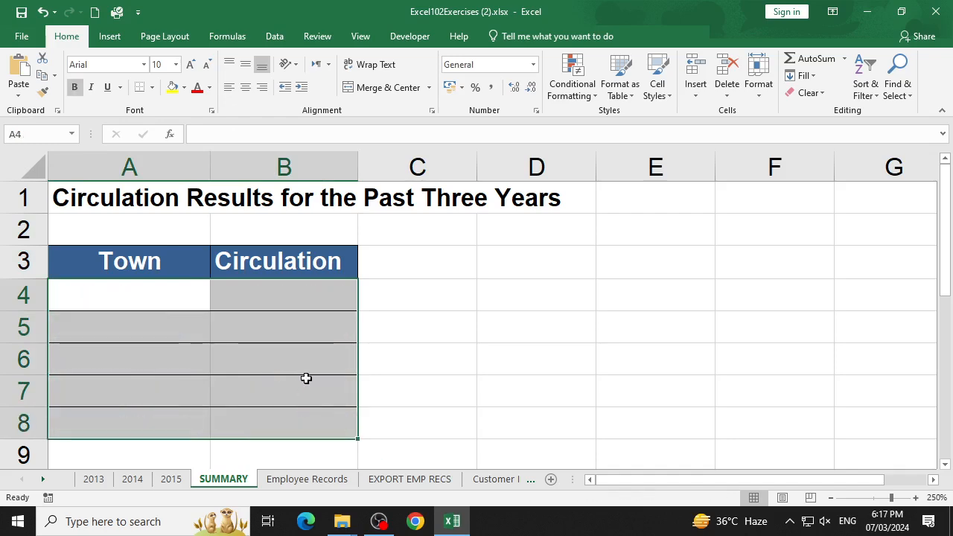
pyautogui.click(305, 379)
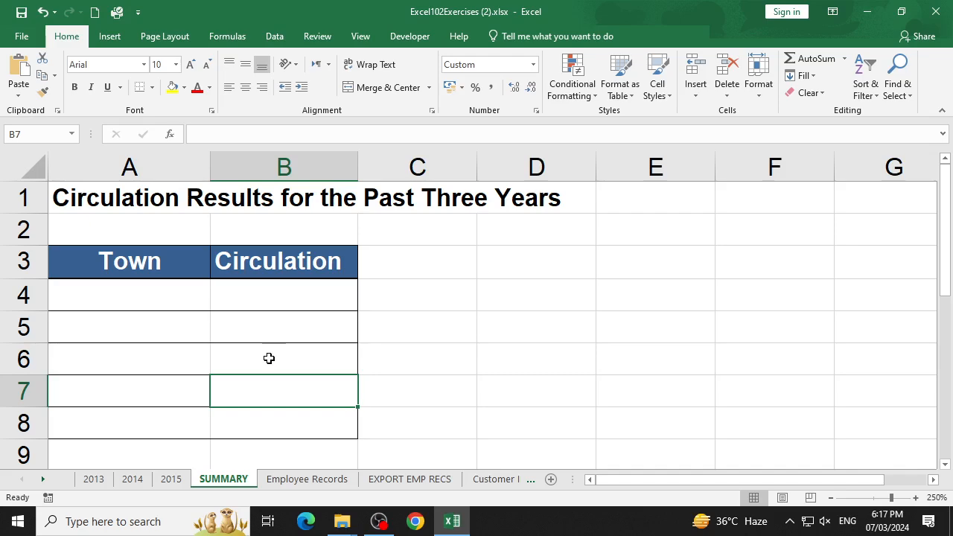
# - Open Consolidate with the Sum function on the 2013 sheet and add its range A4:B8 to the references
pyautogui.click(275, 36)
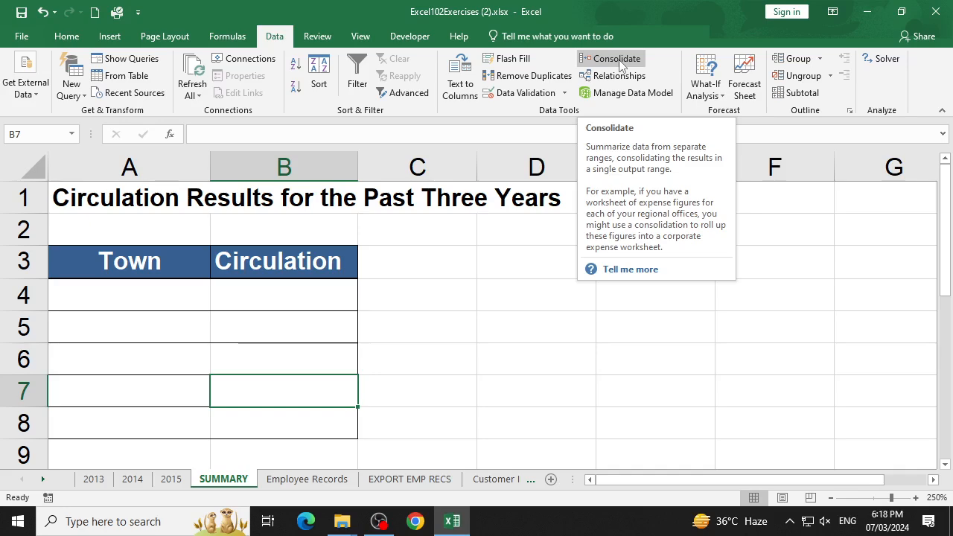
pyautogui.click(621, 65)
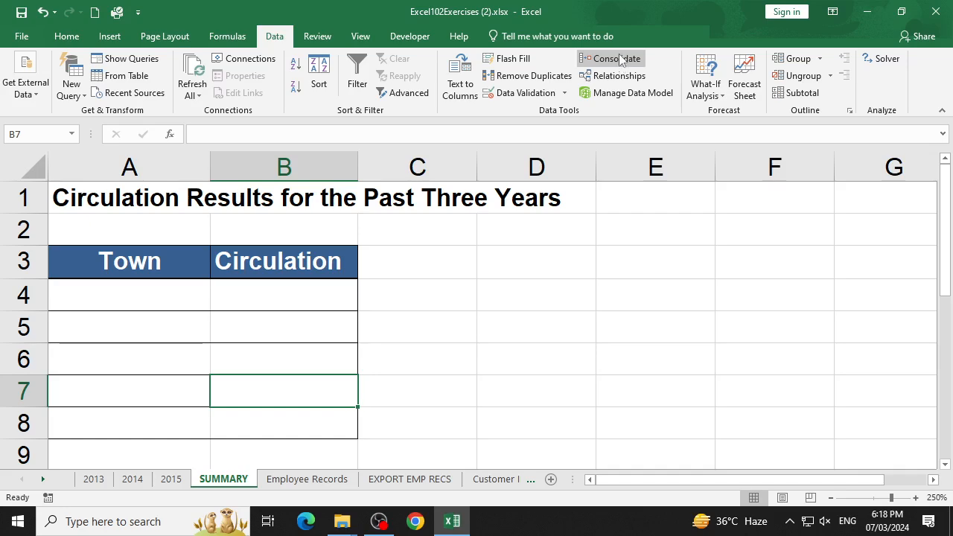
pyautogui.click(96, 484)
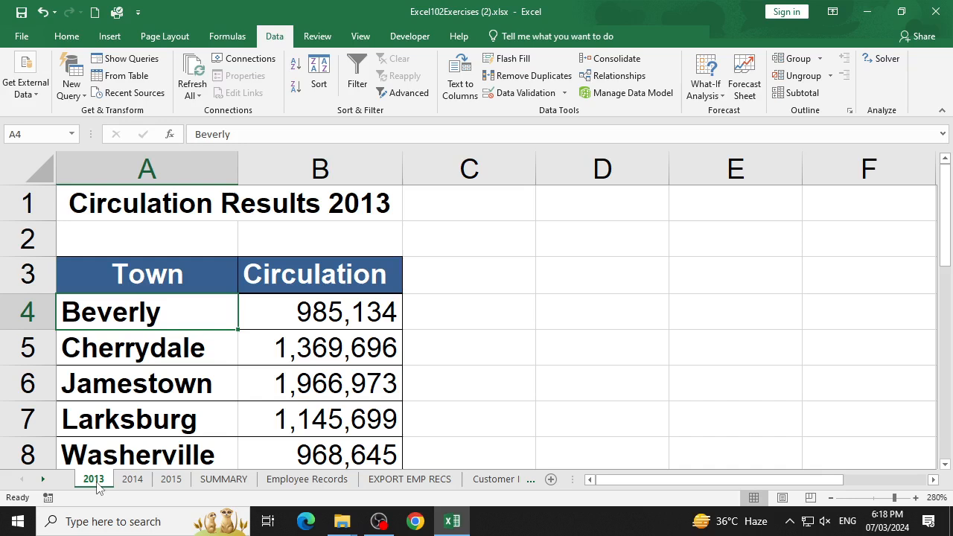
pyautogui.click(612, 59)
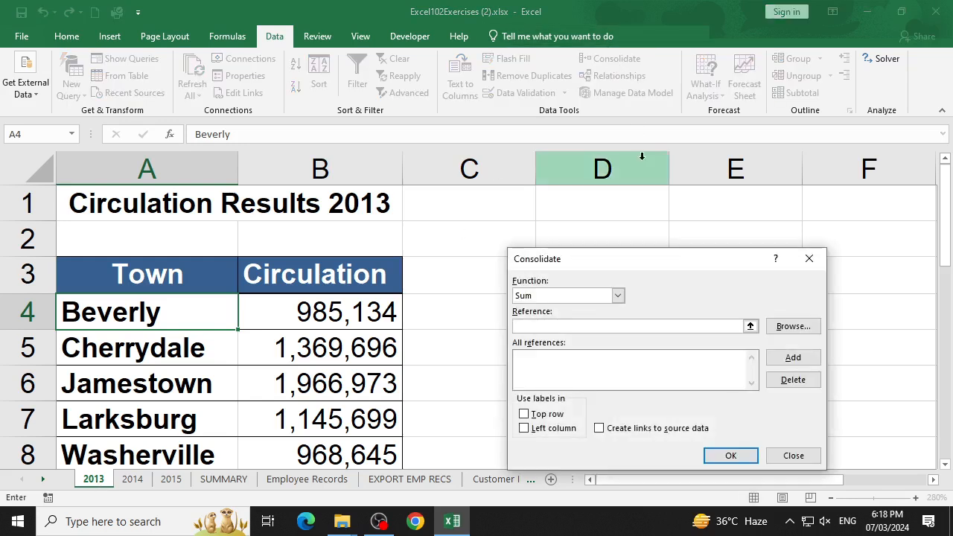
pyautogui.moveTo(657, 259); pyautogui.dragTo(502, 79)
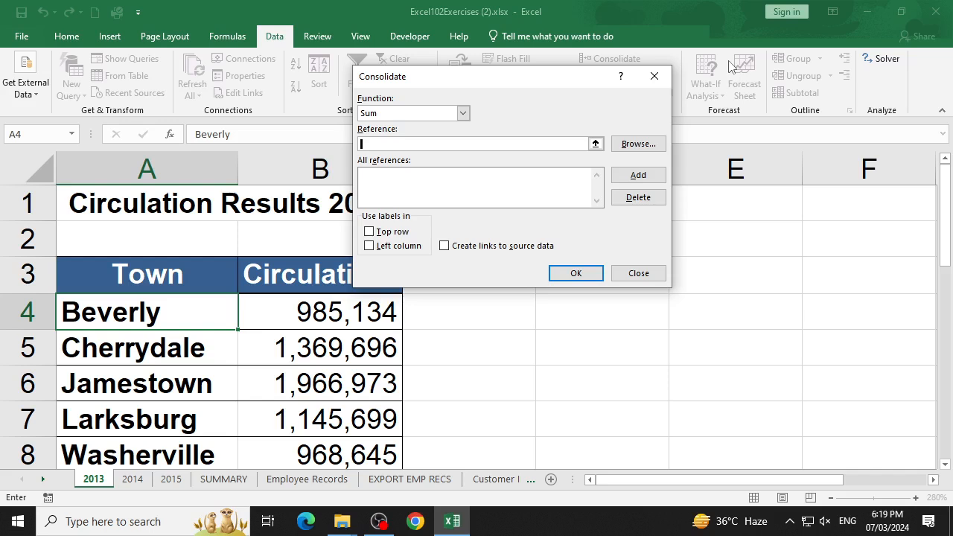
pyautogui.moveTo(167, 302); pyautogui.dragTo(351, 378)
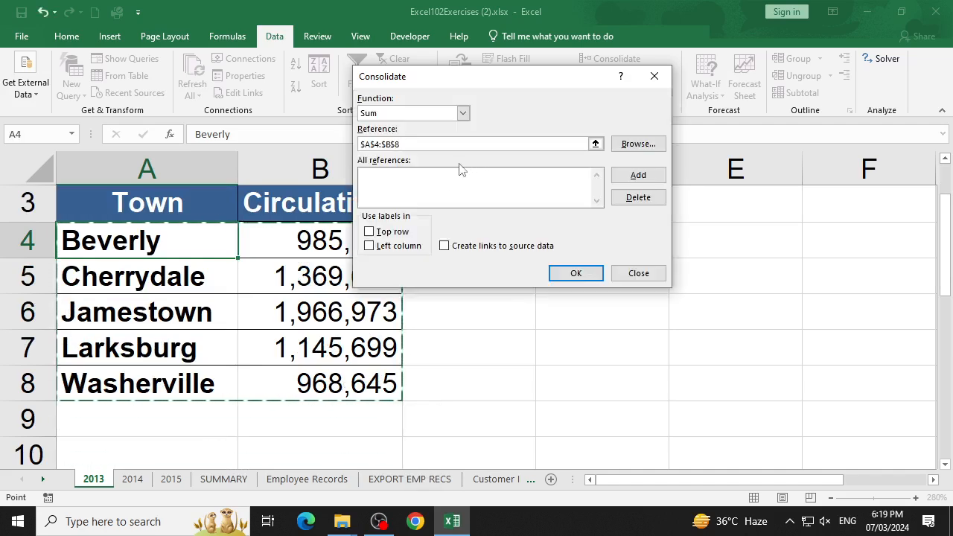
pyautogui.click(645, 183)
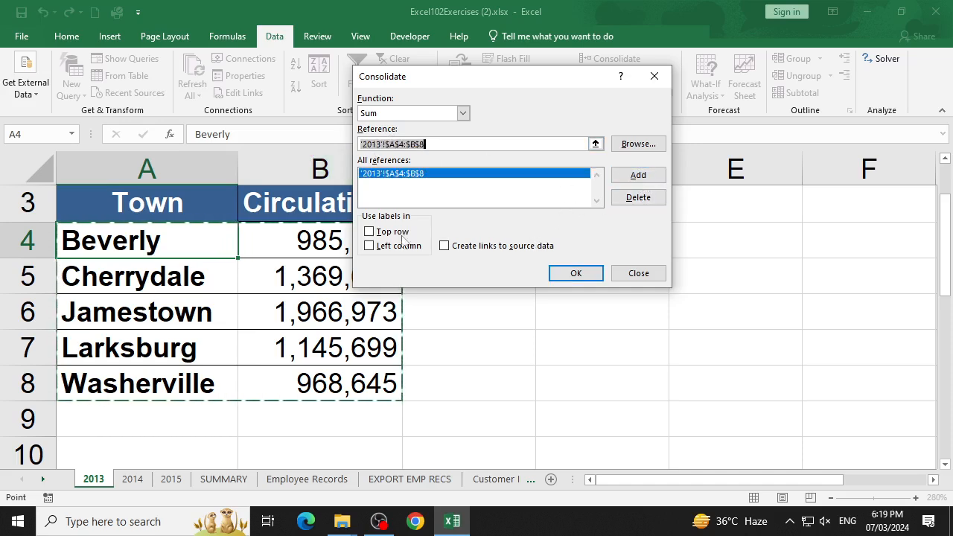
# - Add the A4:B8 ranges of the 2014 and 2015 sheets to the consolidation references
pyautogui.click(132, 479)
pyautogui.moveTo(96, 311); pyautogui.dragTo(300, 393)
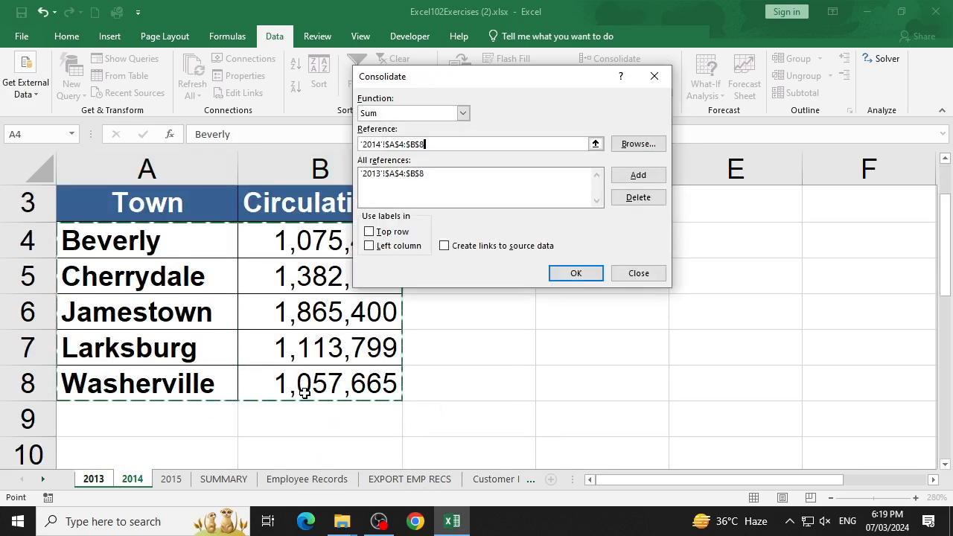
pyautogui.click(639, 177)
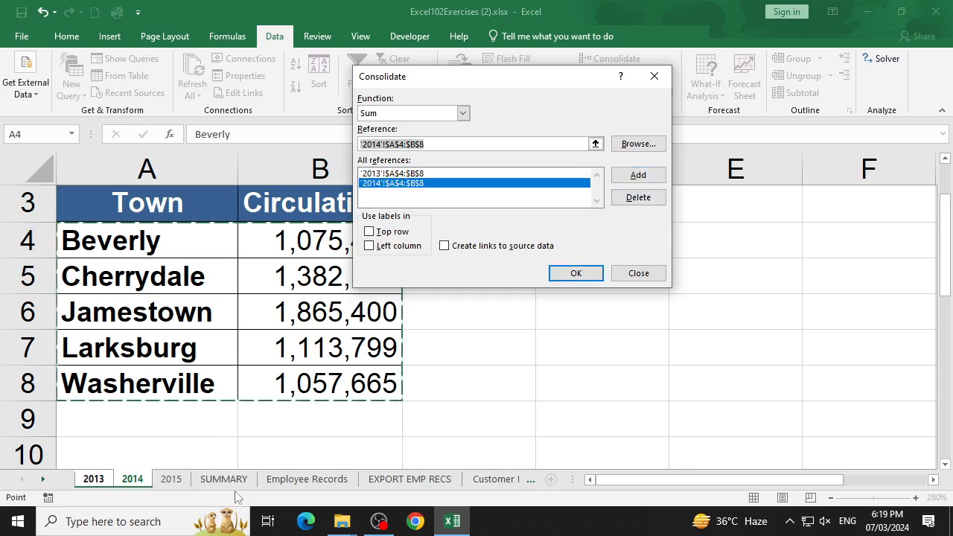
pyautogui.click(185, 481)
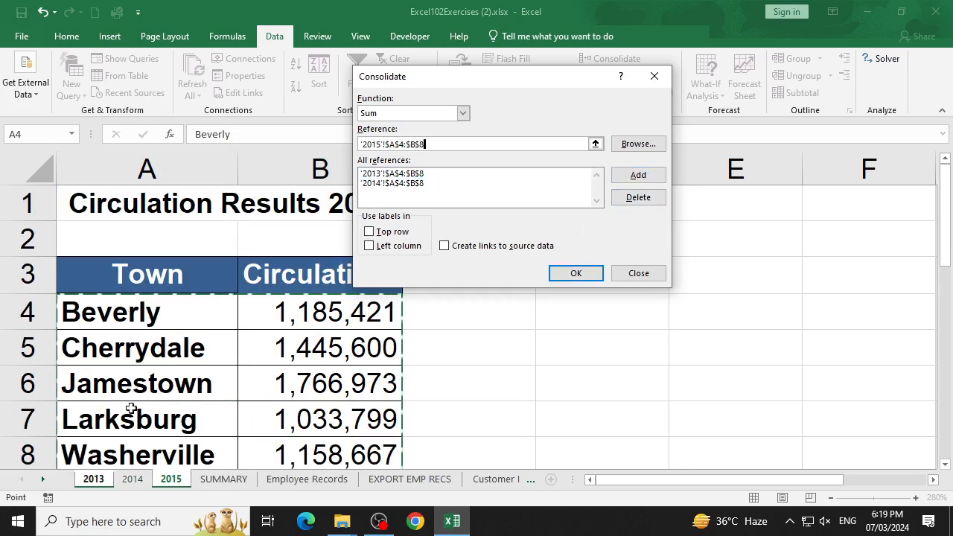
pyautogui.scroll(-1, 207, 383)
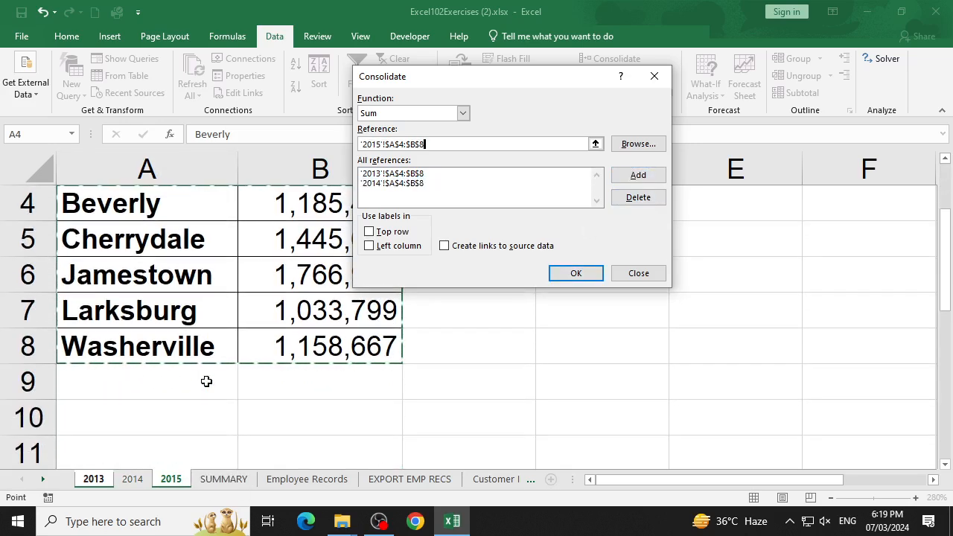
pyautogui.click(656, 177)
# - Try to consolidate with SUMMARY range A4:B8 as the current reference, using labels in the left column
pyautogui.click(224, 479)
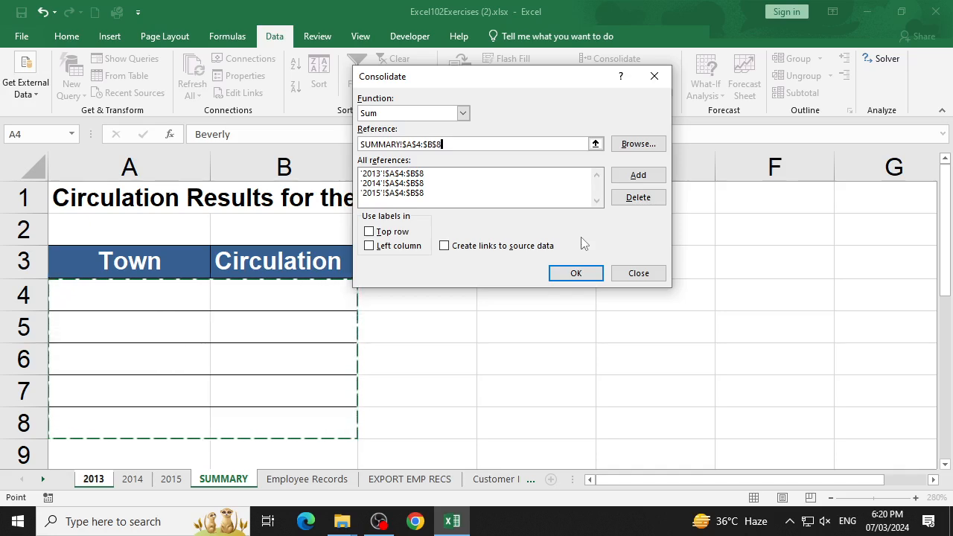
pyautogui.click(413, 249)
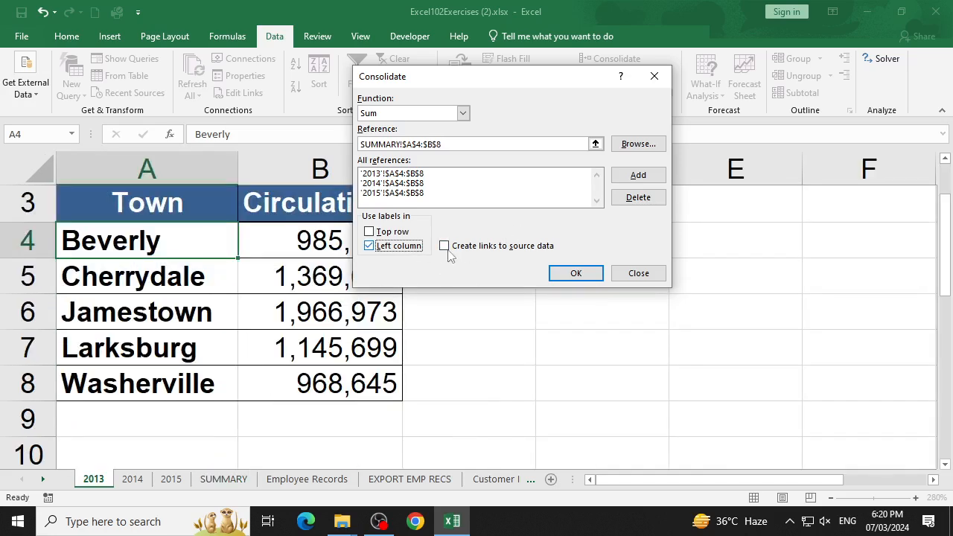
pyautogui.click(584, 274)
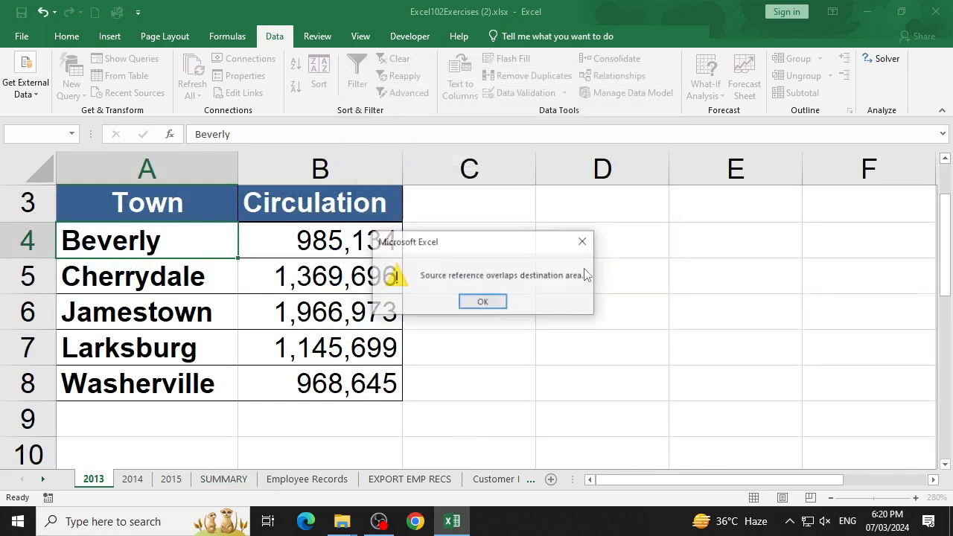
pyautogui.click(484, 303)
# - Start Consolidate for cells A4:B8 of the SUMMARY sheet and add range A4:B8 of the 2013 sheet
pyautogui.click(237, 483)
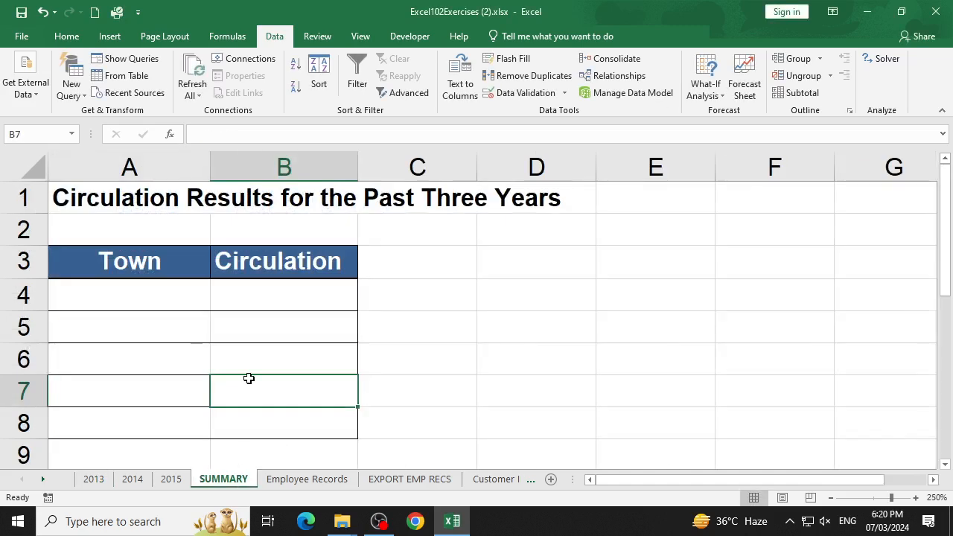
pyautogui.moveTo(128, 299); pyautogui.dragTo(245, 415)
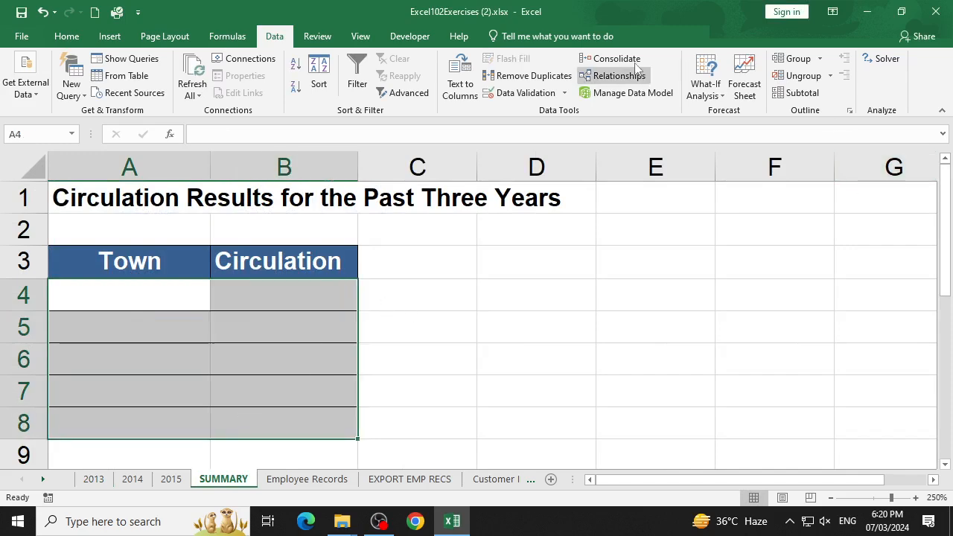
pyautogui.click(609, 59)
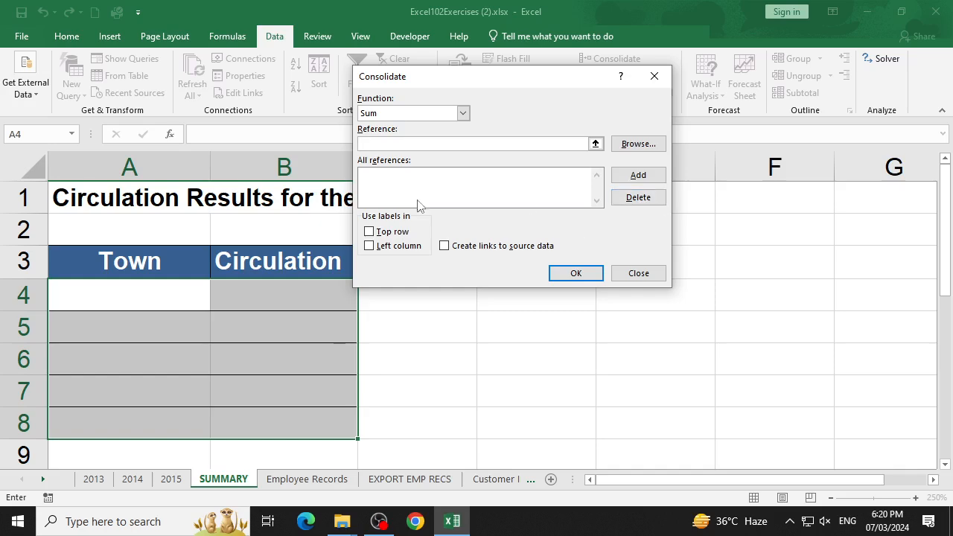
pyautogui.click(97, 482)
pyautogui.moveTo(91, 236); pyautogui.dragTo(315, 372)
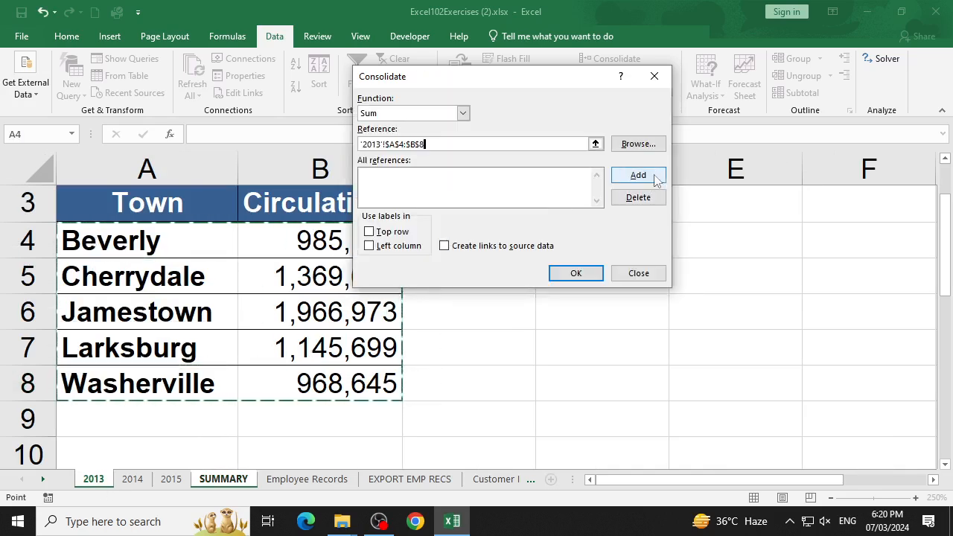
pyautogui.click(638, 175)
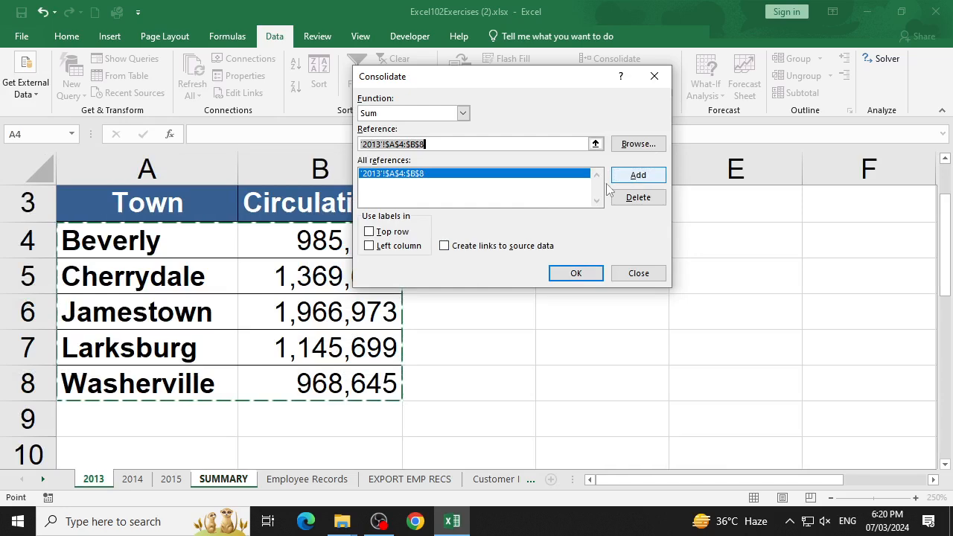
# - Add range A4:B8 of the 2014 sheet and of the 2015 sheet to SUMMARY's consolidation references
pyautogui.click(133, 479)
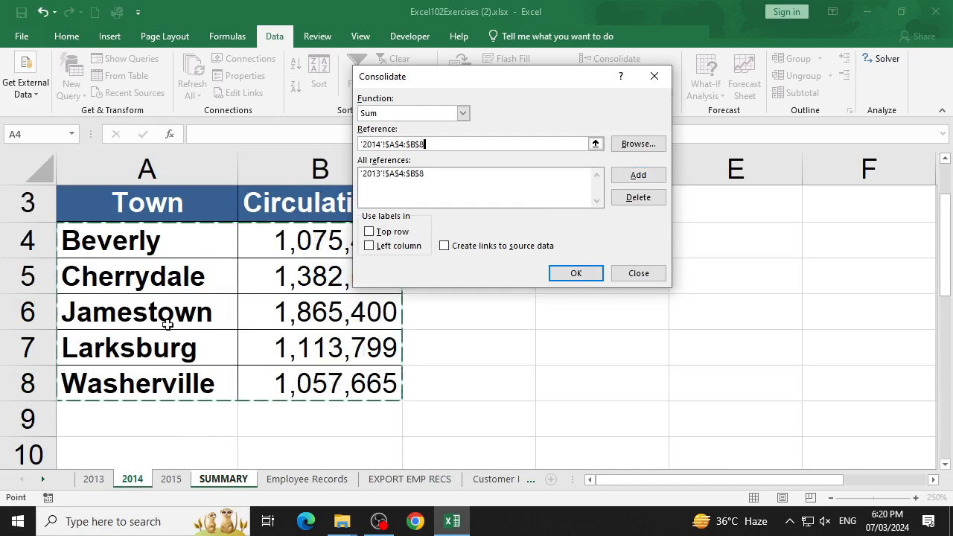
pyautogui.click(643, 177)
pyautogui.click(188, 478)
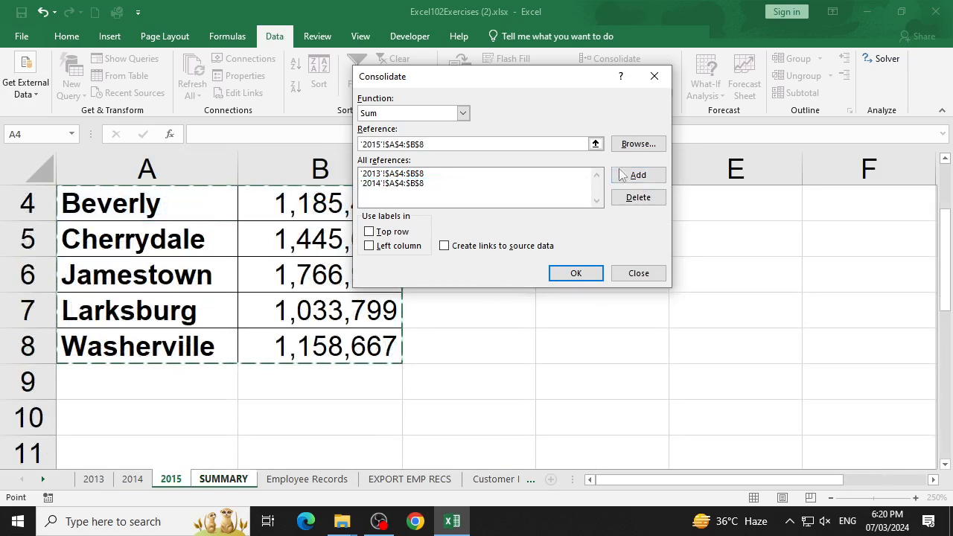
pyautogui.click(641, 181)
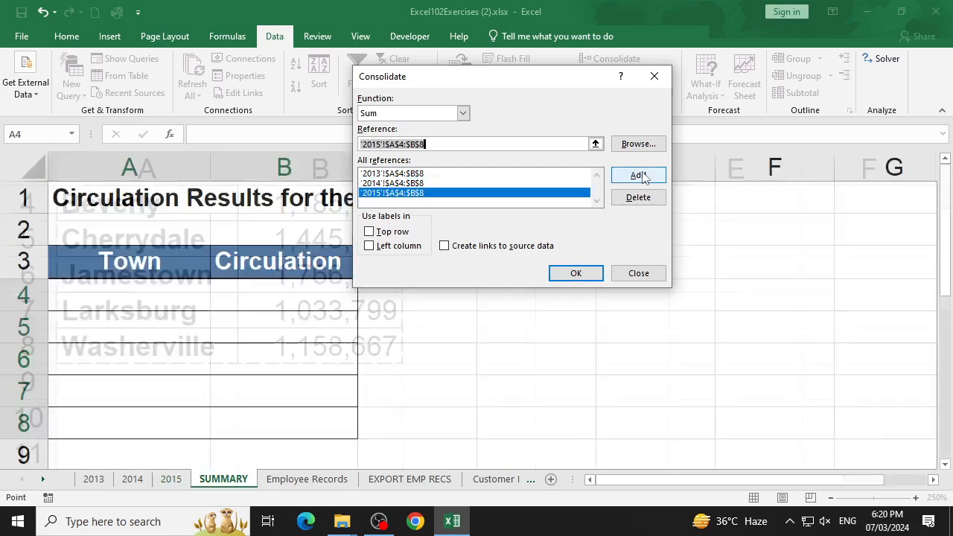
# - Turn on left column labels and try to consolidate with SUMMARY's own A4:B8 as the current reference
pyautogui.click(224, 481)
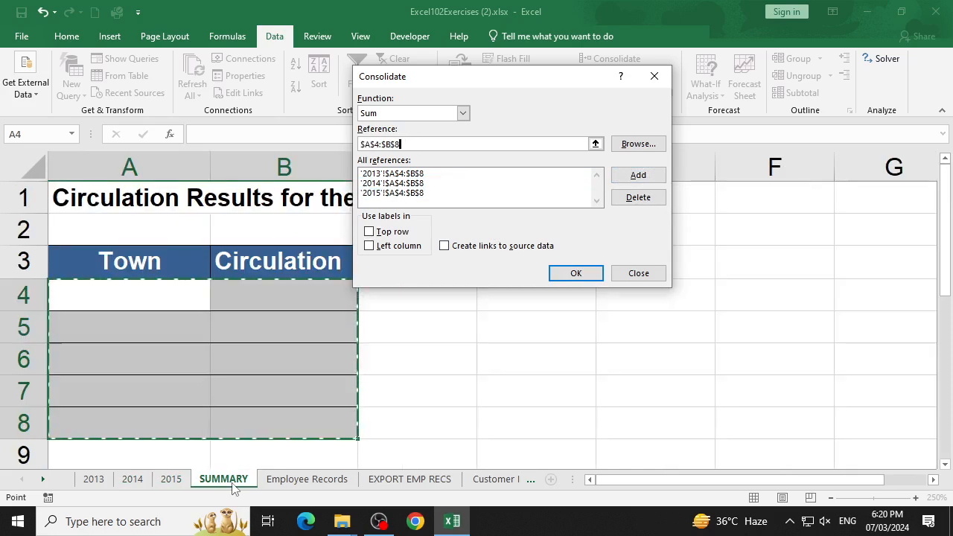
pyautogui.click(411, 248)
pyautogui.click(576, 273)
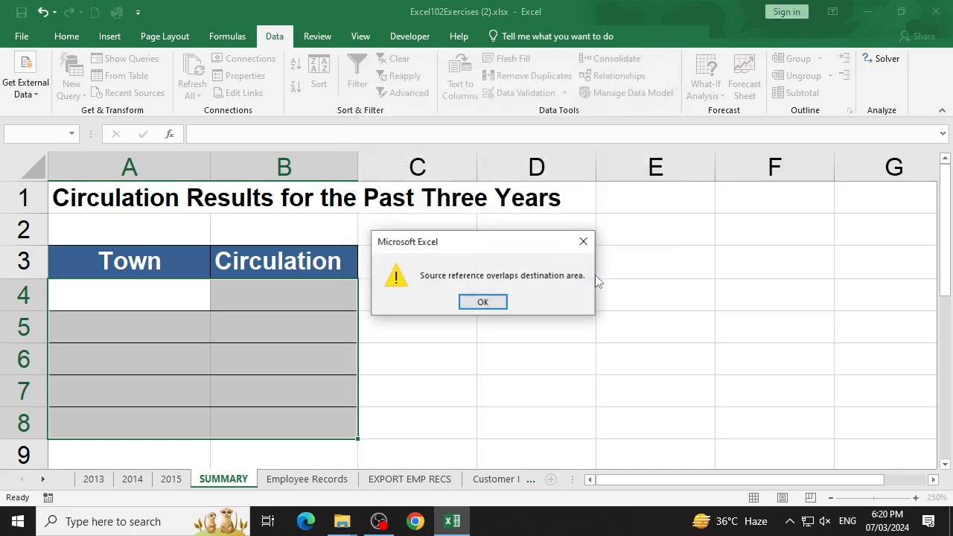
pyautogui.click(485, 300)
pyautogui.click(219, 350)
pyautogui.click(171, 479)
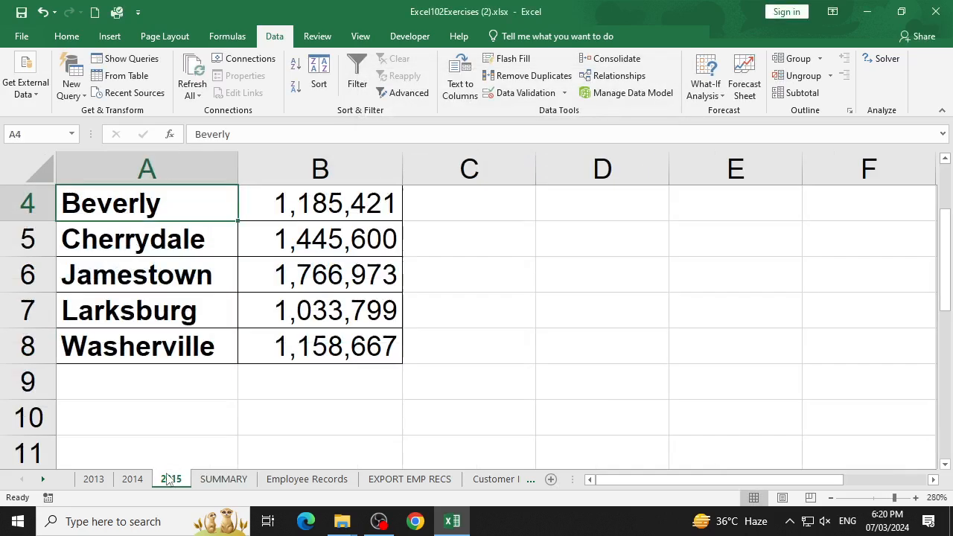
pyautogui.scroll(1, 186, 446)
pyautogui.click(223, 479)
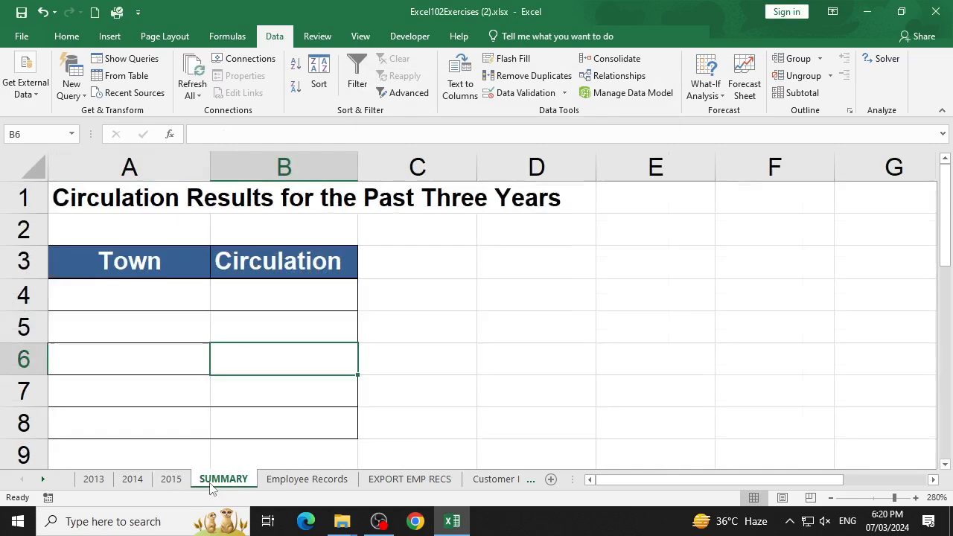
pyautogui.click(95, 481)
pyautogui.click(224, 479)
# - Reopen Consolidate at cell A4 of SUMMARY, delete the SUMMARY!$A$4:$B$8 reference and run the Sum consolidation
pyautogui.click(139, 302)
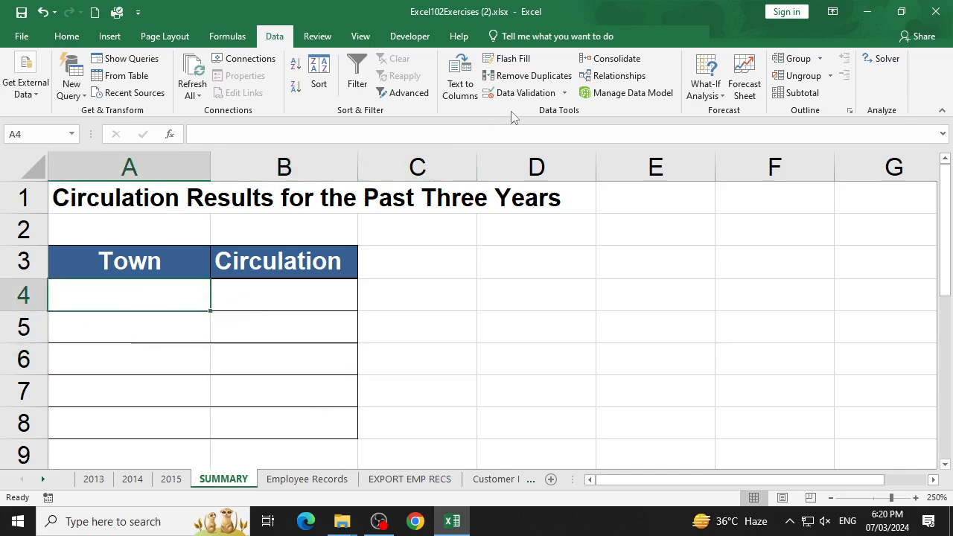
pyautogui.click(632, 66)
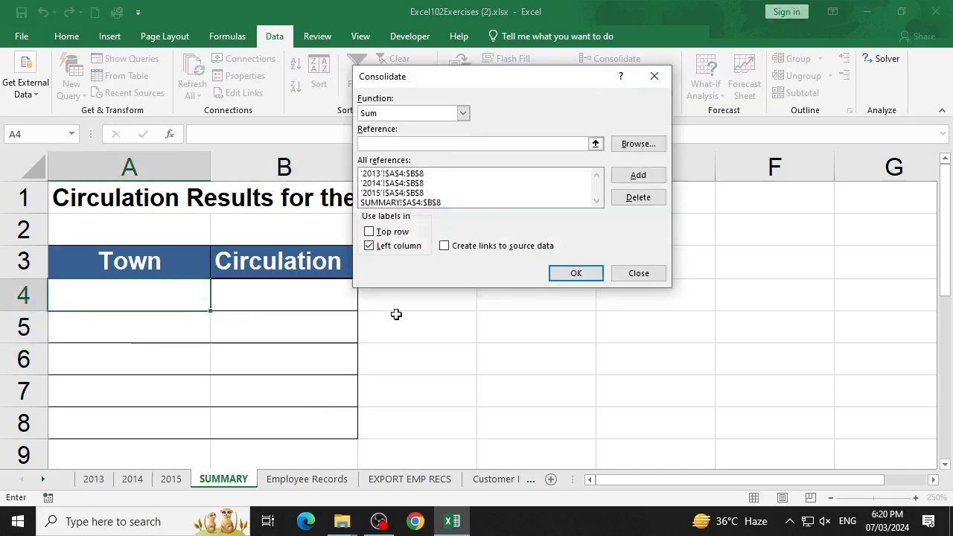
pyautogui.click(423, 204)
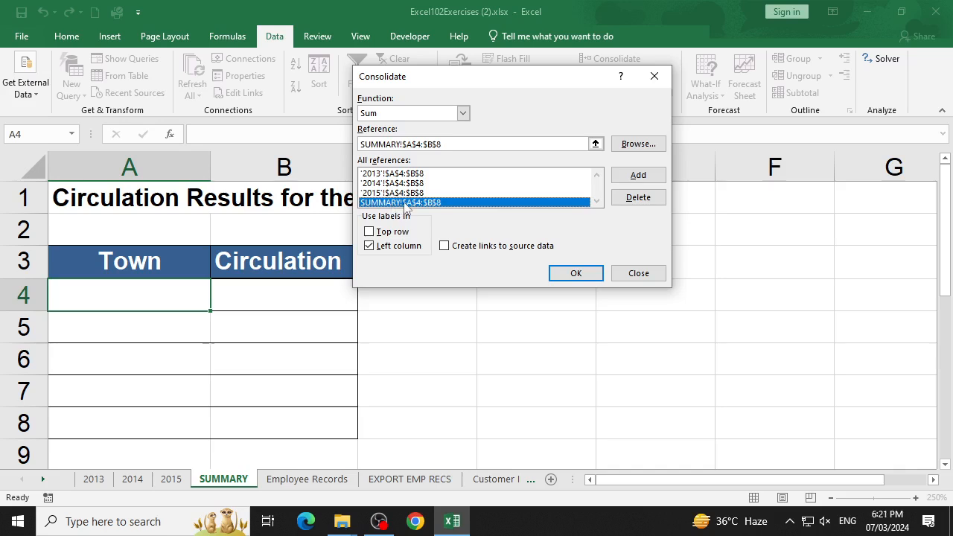
pyautogui.click(635, 198)
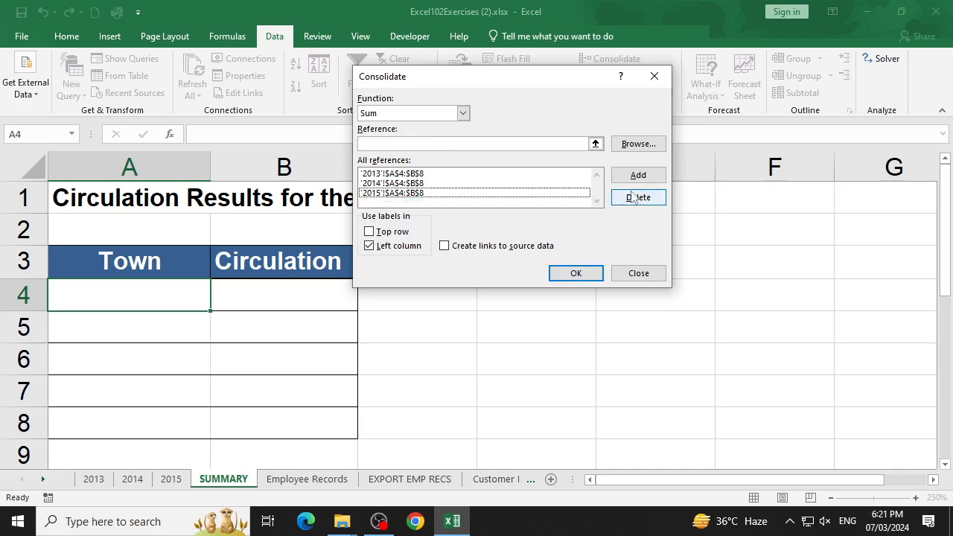
pyautogui.click(576, 273)
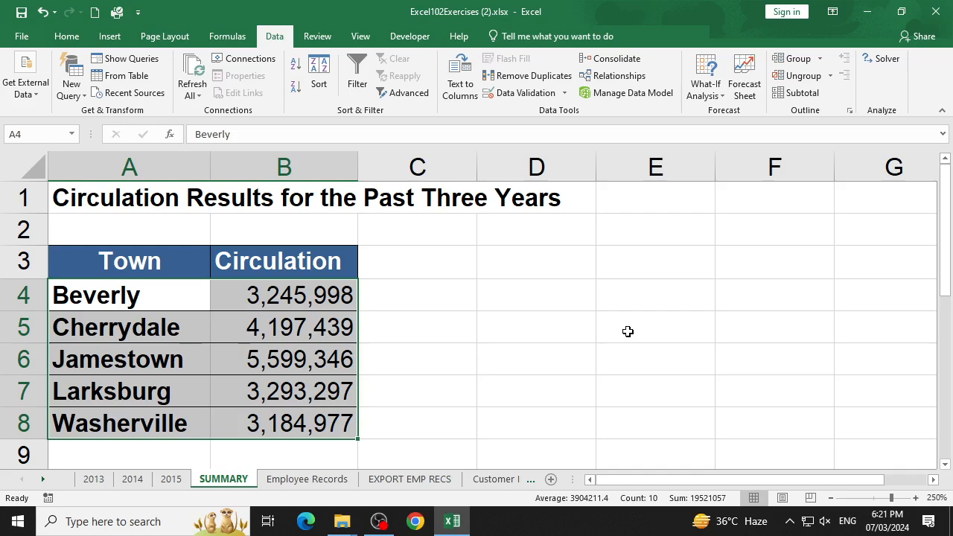
# - Open Consolidate on the 2013 sheet and delete all existing references: SUMMARY, 2013, 2014 and 2015
pyautogui.click(90, 479)
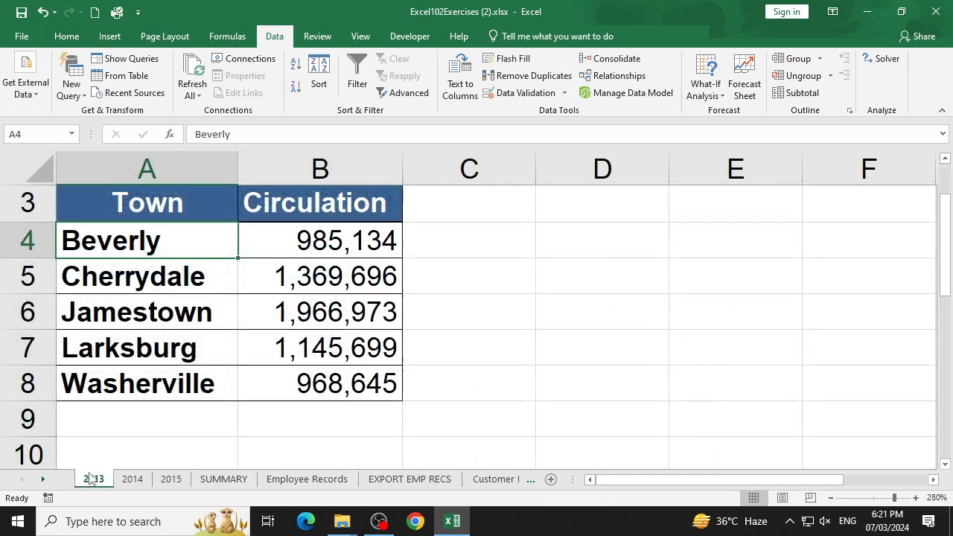
pyautogui.click(607, 59)
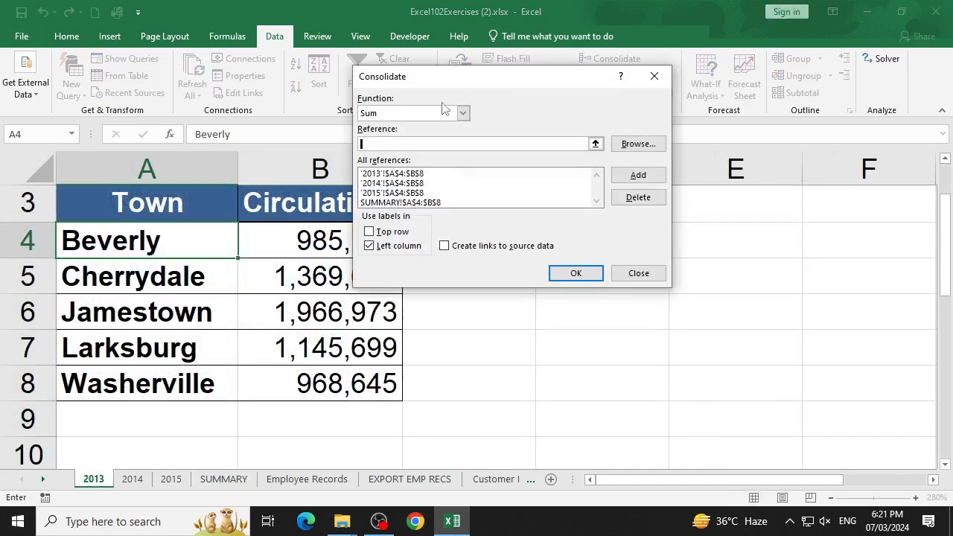
pyautogui.click(413, 203)
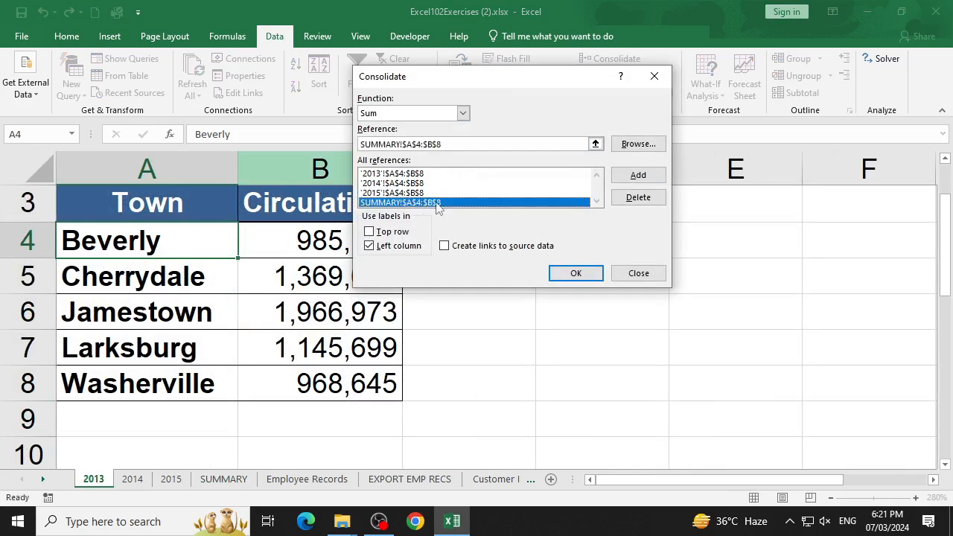
pyautogui.click(645, 198)
pyautogui.click(388, 174)
pyautogui.click(639, 197)
pyautogui.click(421, 174)
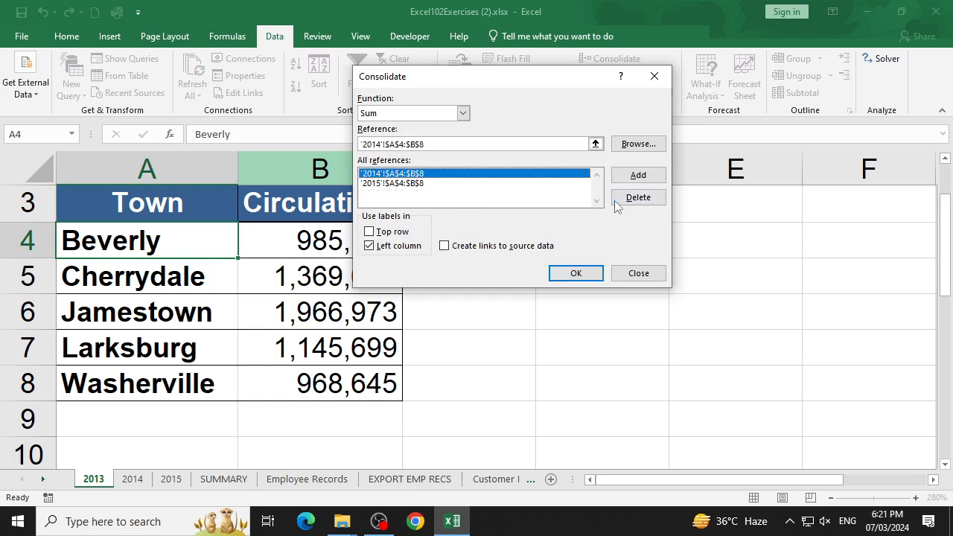
pyautogui.click(624, 197)
pyautogui.click(410, 175)
pyautogui.click(640, 199)
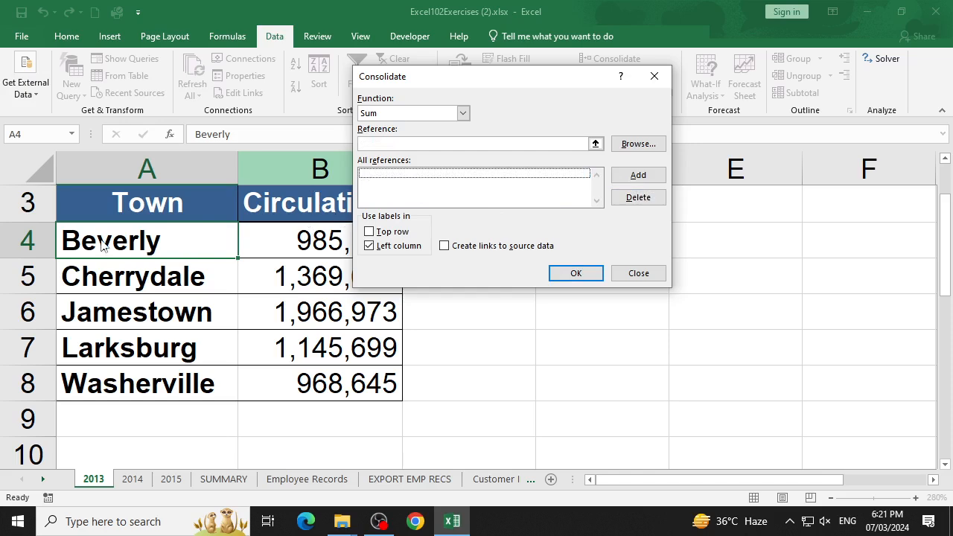
# - Add range A4:B8 of the 2013 sheet and of the 2014 sheet to the emptied reference list
pyautogui.moveTo(102, 238); pyautogui.dragTo(330, 378)
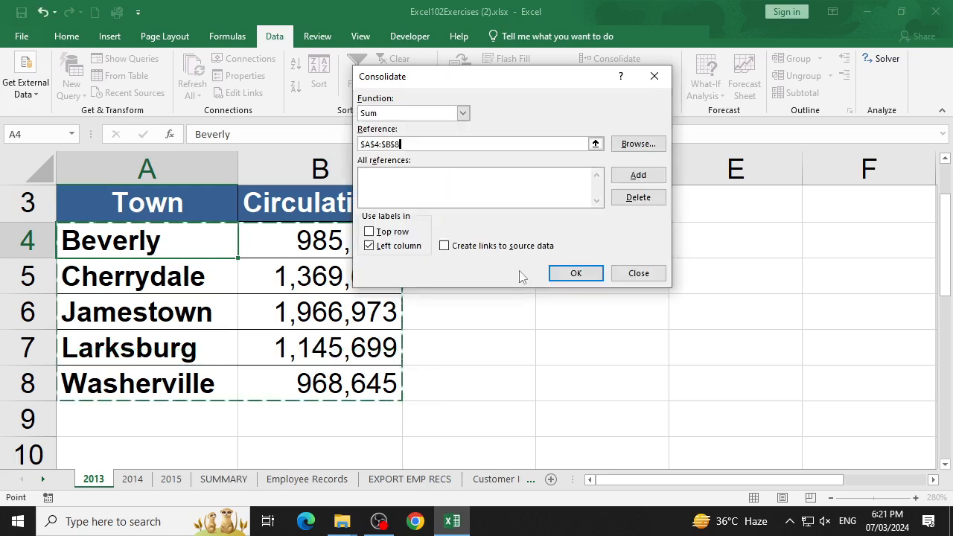
pyautogui.click(654, 175)
pyautogui.click(132, 481)
pyautogui.moveTo(137, 235); pyautogui.dragTo(315, 377)
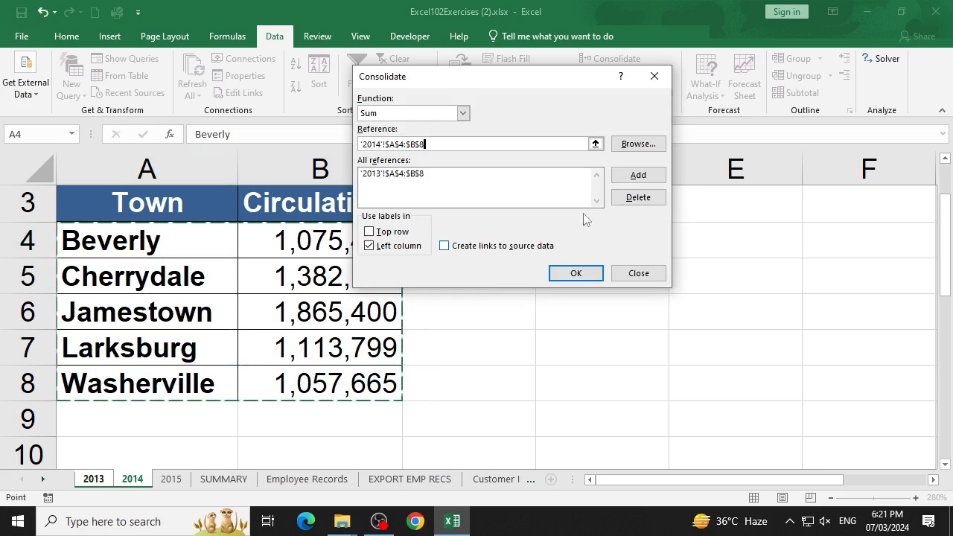
pyautogui.click(660, 176)
# - Add range A4:B8 of the 2015 sheet and set the current reference to SUMMARY!$A$4:$B$8
pyautogui.click(171, 479)
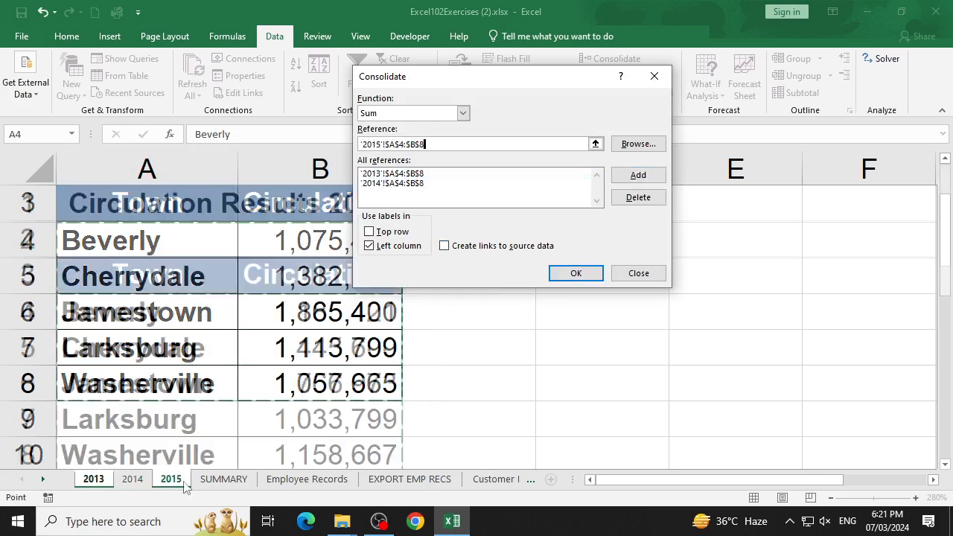
pyautogui.scroll(-1, 348, 350)
pyautogui.scroll(1, 321, 347)
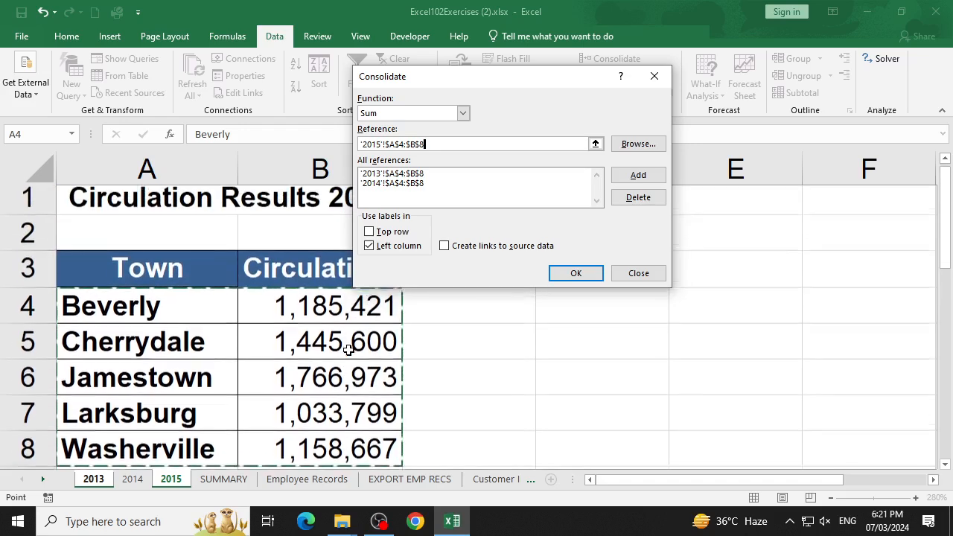
pyautogui.click(639, 175)
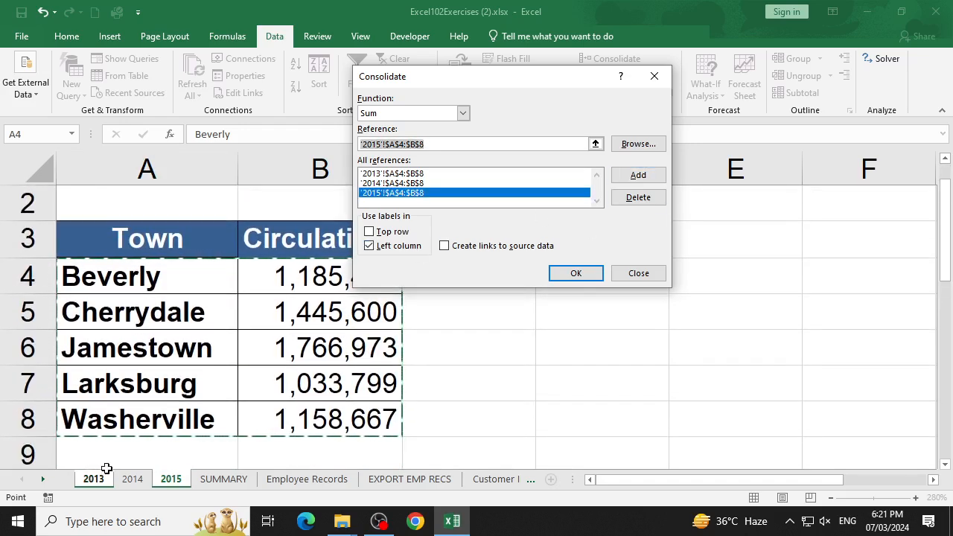
pyautogui.click(208, 479)
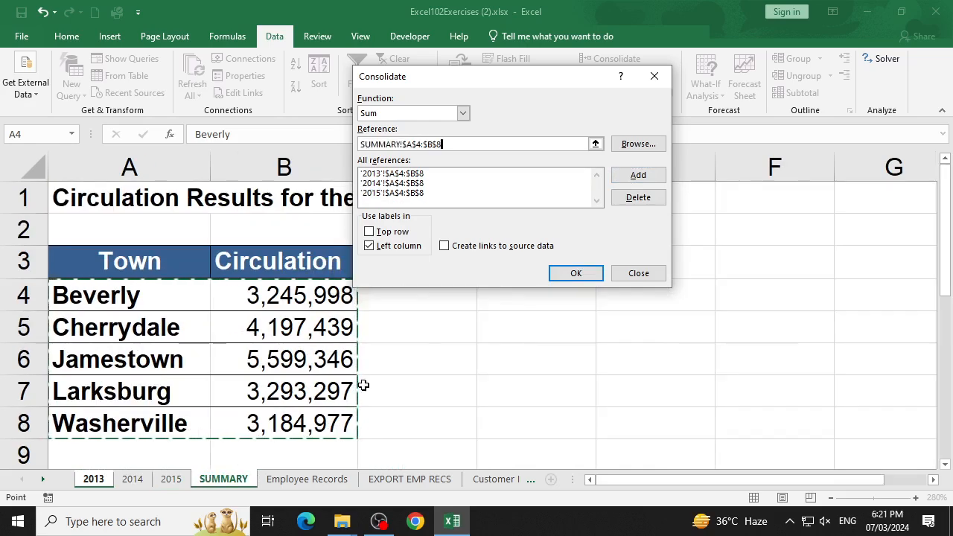
# - Try to run the Sum consolidation of the 2013, 2014 and 2015 ranges from the 2013 sheet
pyautogui.click(594, 280)
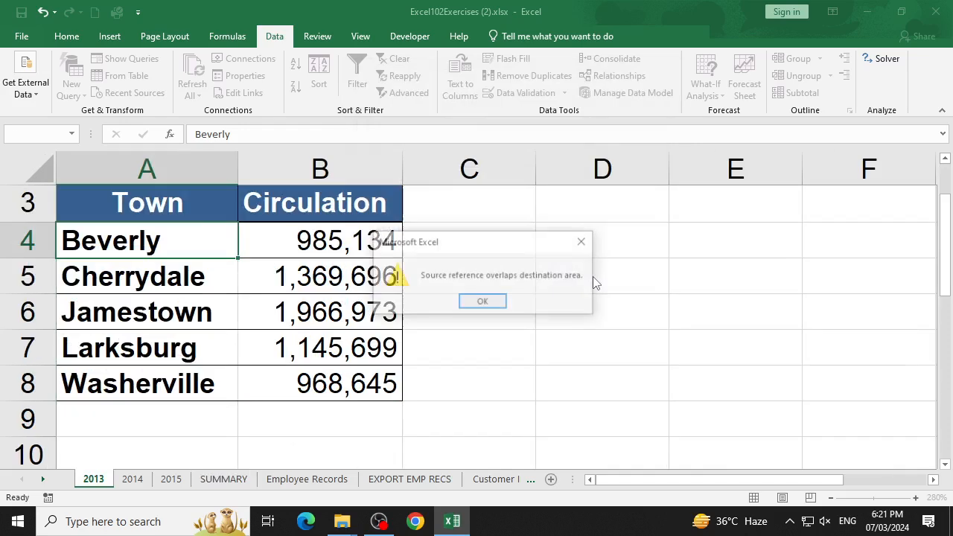
pyautogui.click(483, 303)
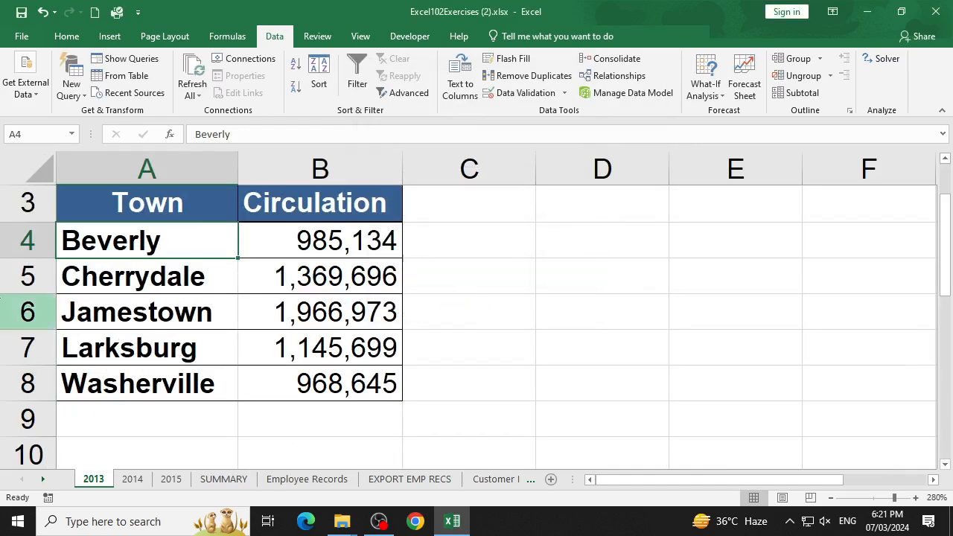
# - Check the 2014 and 2015 sheets against SUMMARY and clear range A4:B8 of the SUMMARY sheet
pyautogui.click(222, 479)
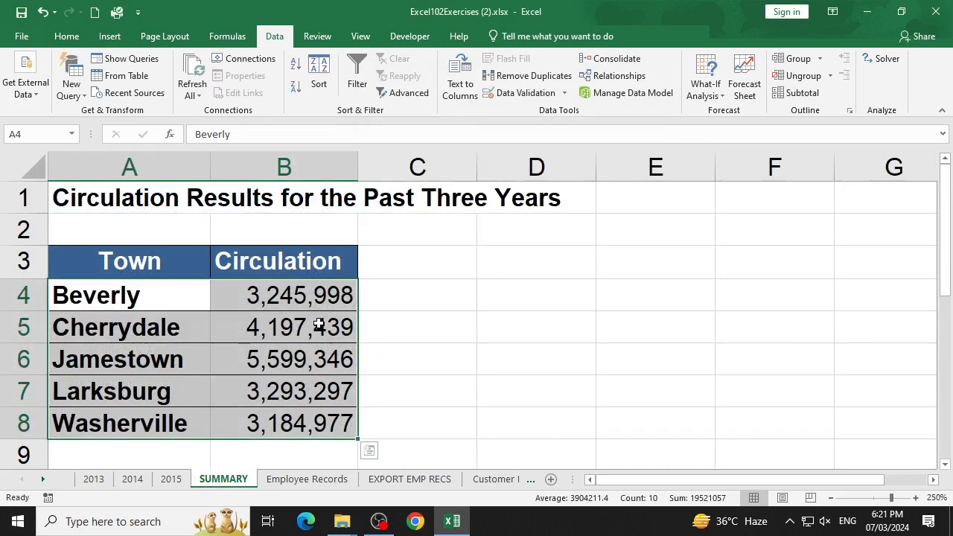
pyautogui.click(171, 478)
pyautogui.click(131, 479)
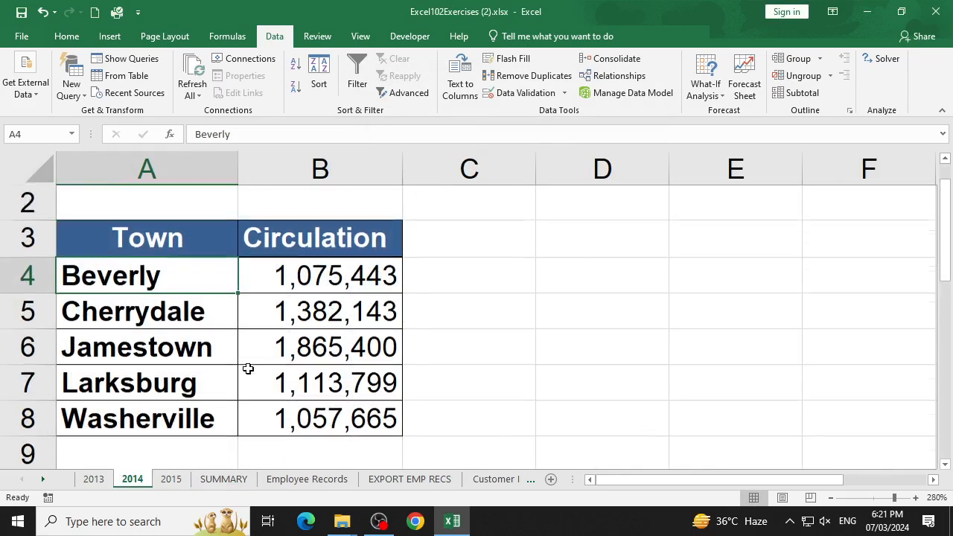
pyautogui.scroll(1, 248, 369)
pyautogui.click(239, 479)
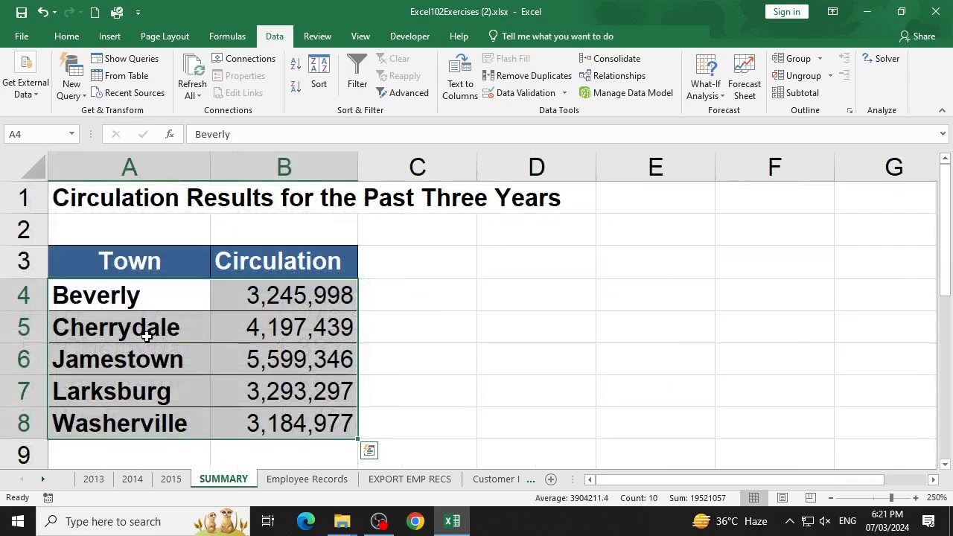
pyautogui.press('Delete')
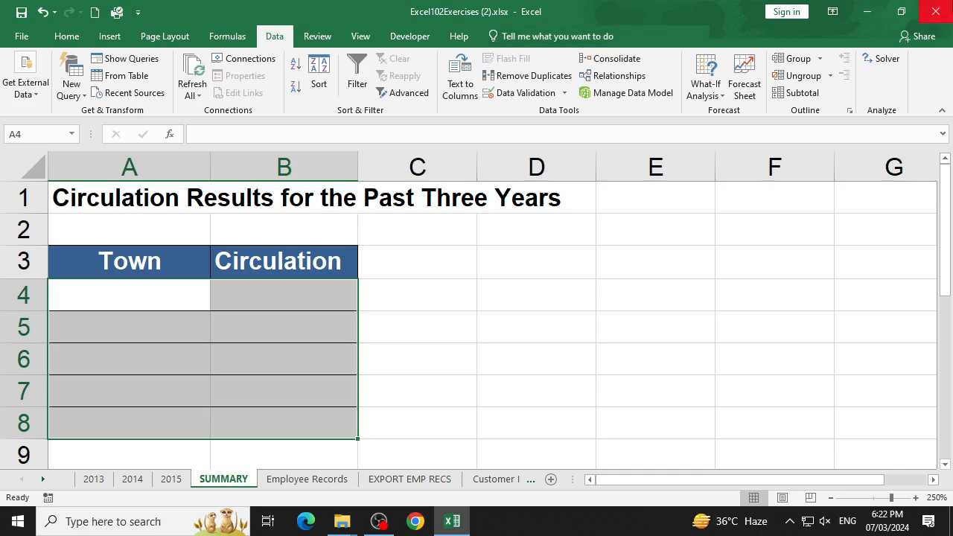
# - Close the workbook without saving and open Excel103-AdvancedExercises (1).xlsx from the Downloads folder
pyautogui.click(935, 11)
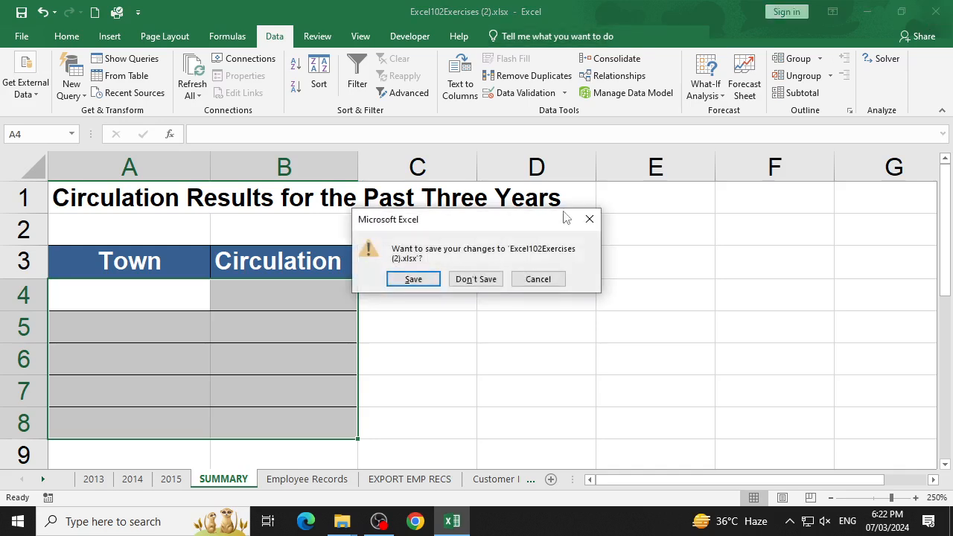
pyautogui.click(474, 278)
pyautogui.scroll(3, 422, 320)
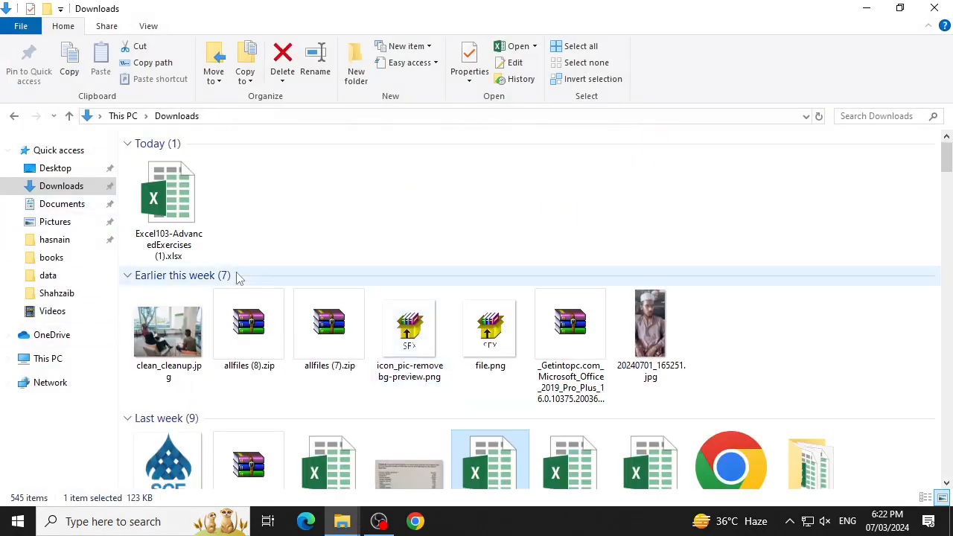
pyautogui.doubleClick(172, 198)
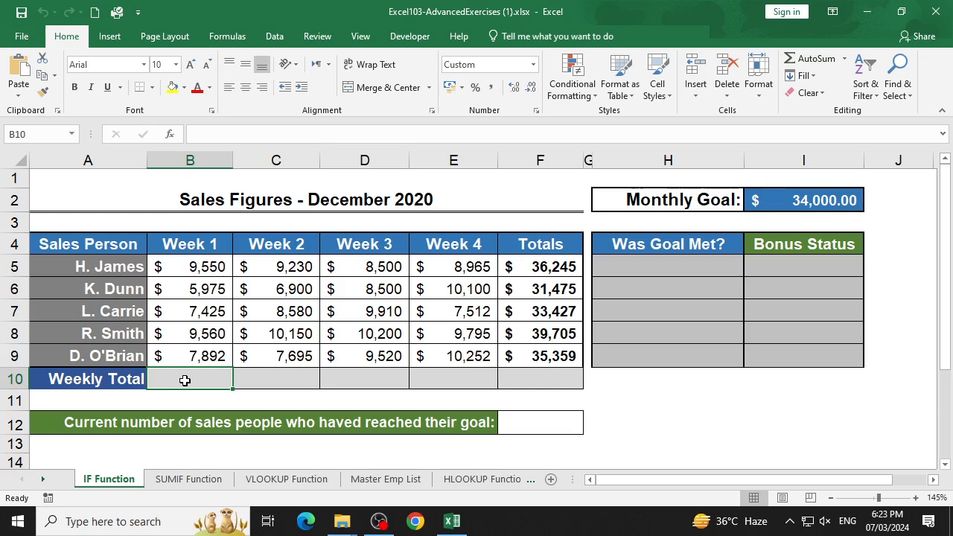
# - Total the Week 1 sales in cell B10 with =sum(B5:B9) and clear the formula again
pyautogui.write('=sum(')
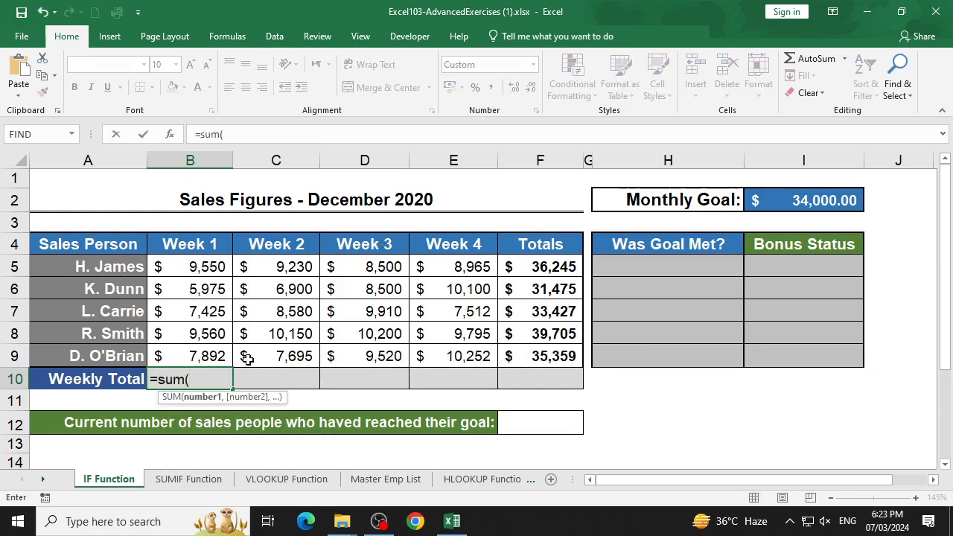
pyautogui.moveTo(226, 357); pyautogui.dragTo(225, 268)
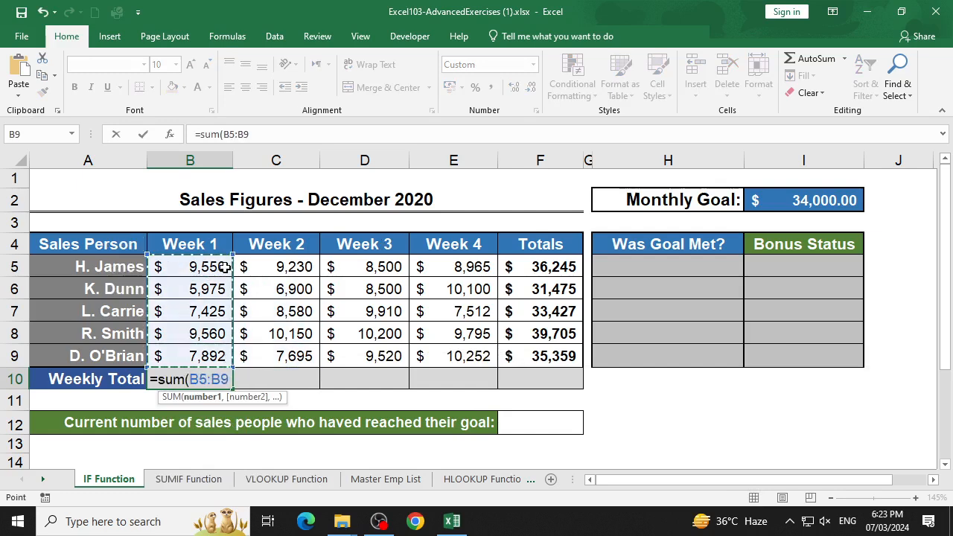
pyautogui.write(')')
pyautogui.press('Return')
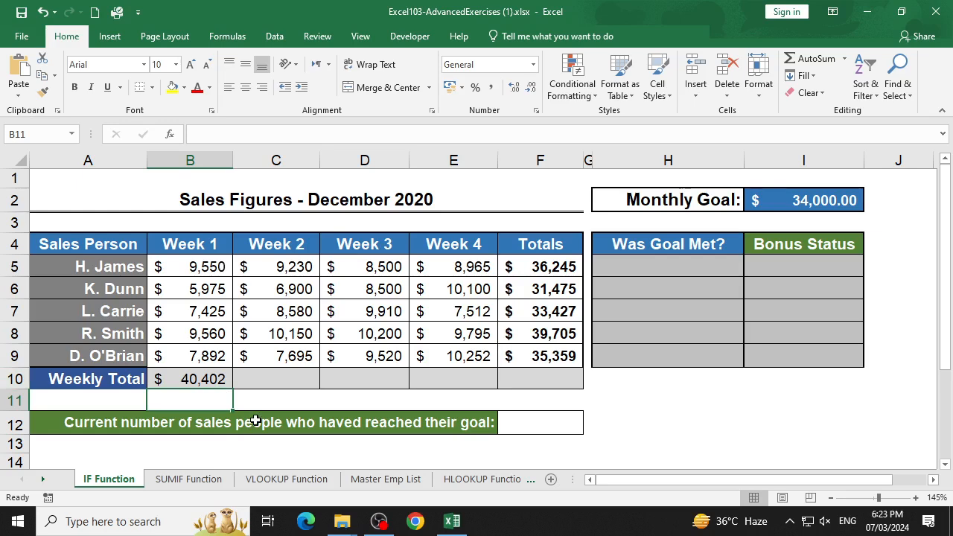
pyautogui.click(223, 378)
pyautogui.press('Delete')
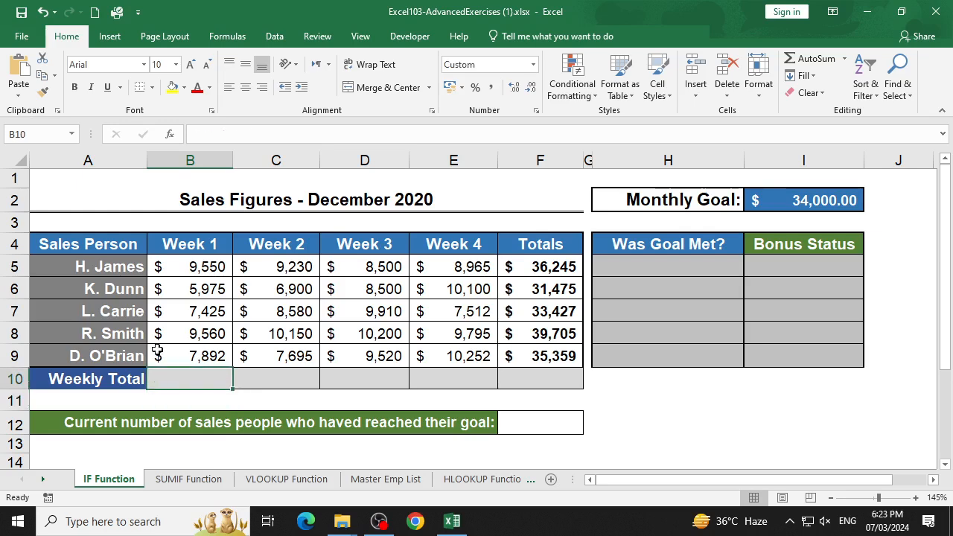
# - Define the name Week_1 for the Week 1 sales figures in range B5:B9
pyautogui.moveTo(196, 266); pyautogui.dragTo(201, 354)
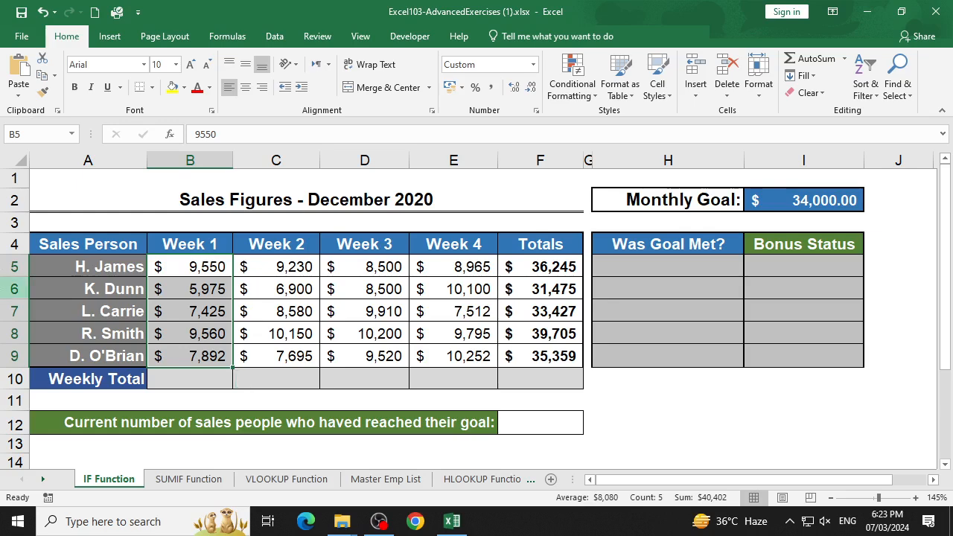
pyautogui.click(18, 131)
pyautogui.press('BackSpace')
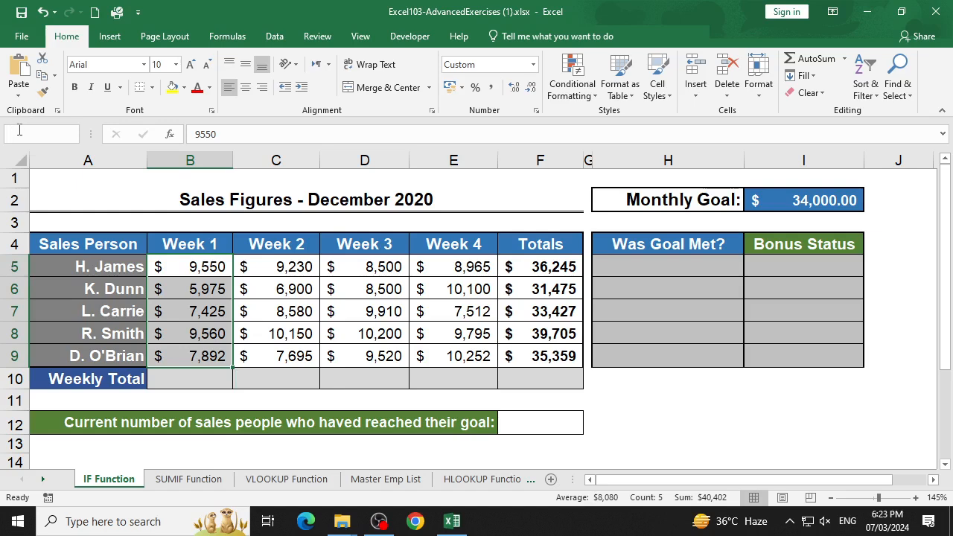
pyautogui.write('Week')
pyautogui.write('_1')
pyautogui.press('Return')
pyautogui.write('\\')
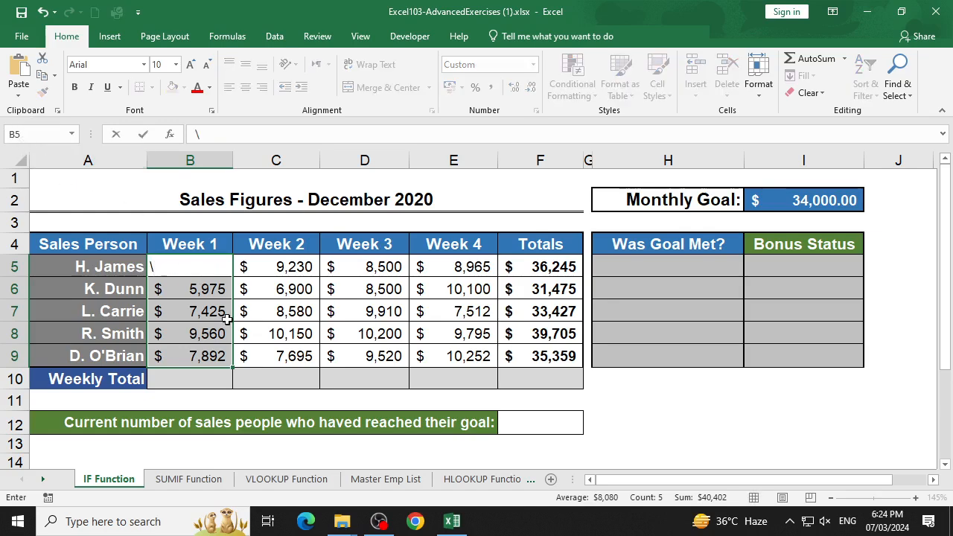
pyautogui.press('Escape')
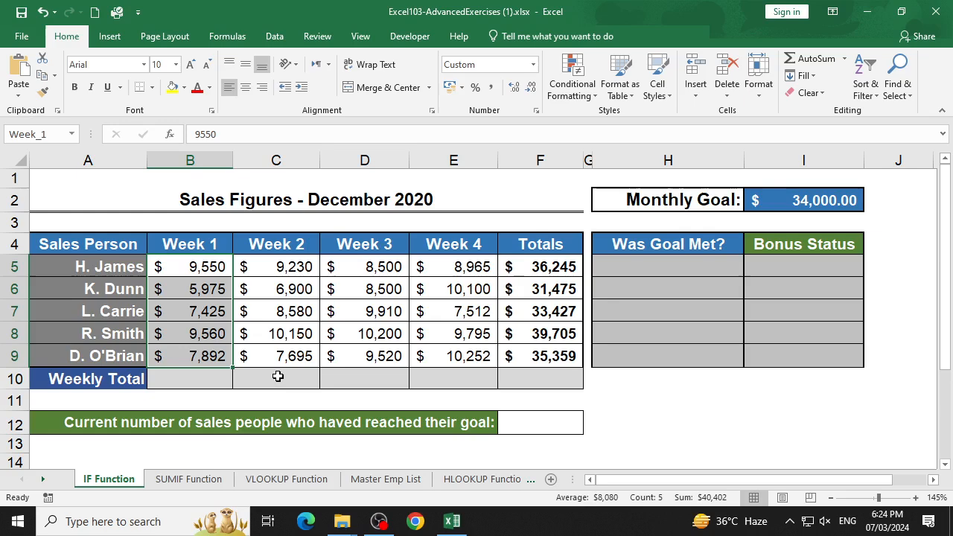
# - Enter =sum(Week_1) in the Week 1 Weekly Total cell B10, using the named range
pyautogui.click(221, 385)
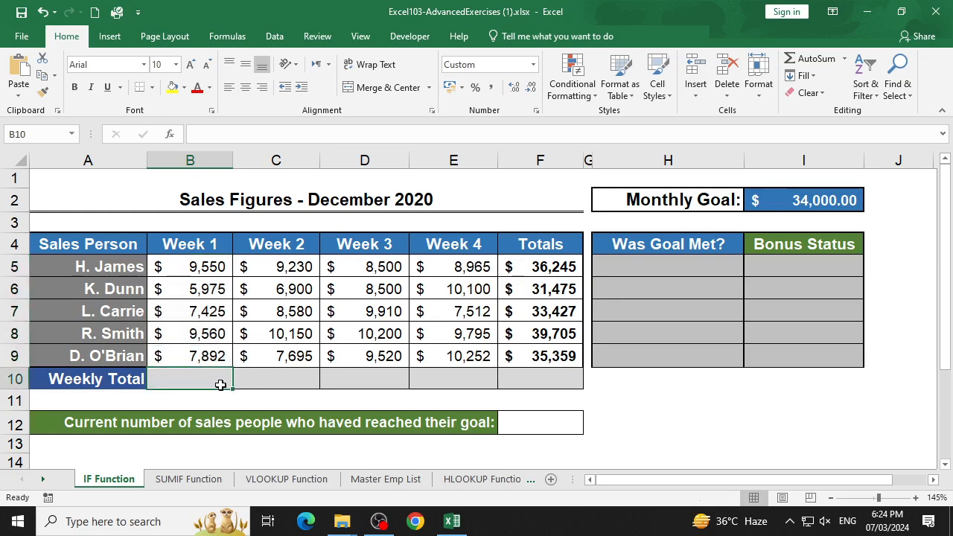
pyautogui.write('=sum(')
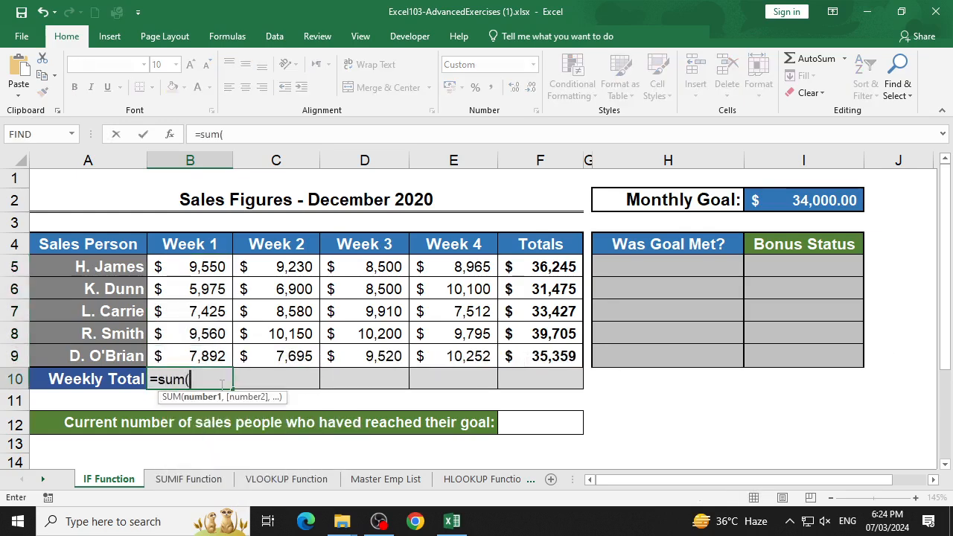
pyautogui.write('wee')
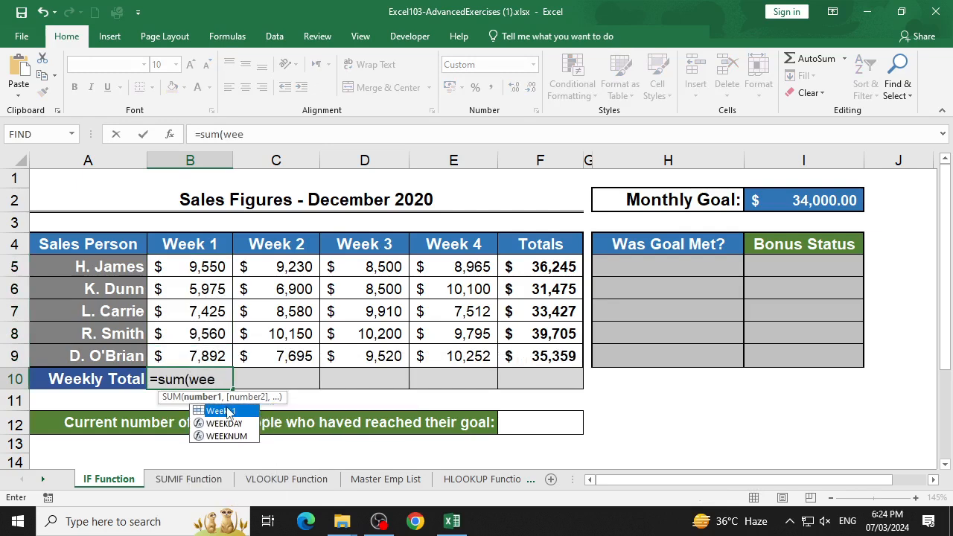
pyautogui.press('Tab')
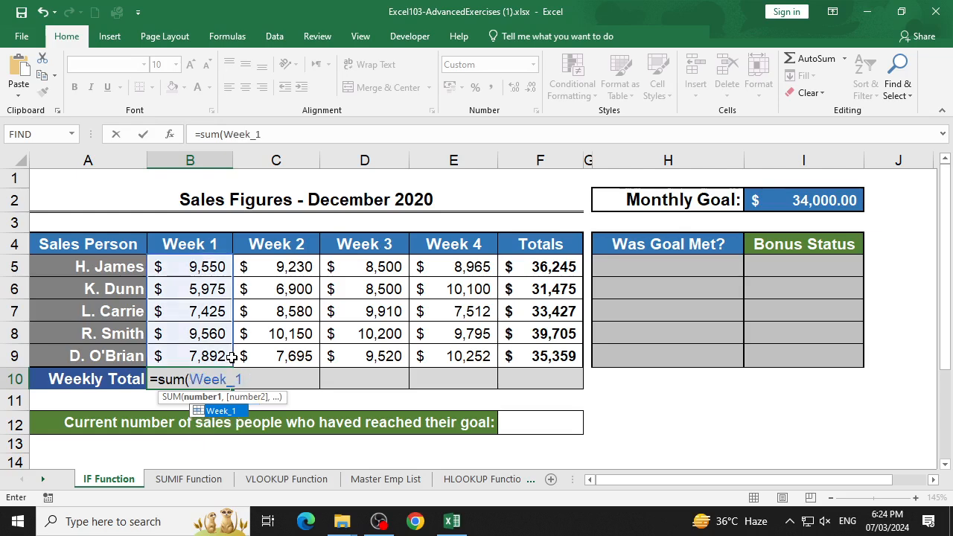
pyautogui.write(')')
pyautogui.press('Return')
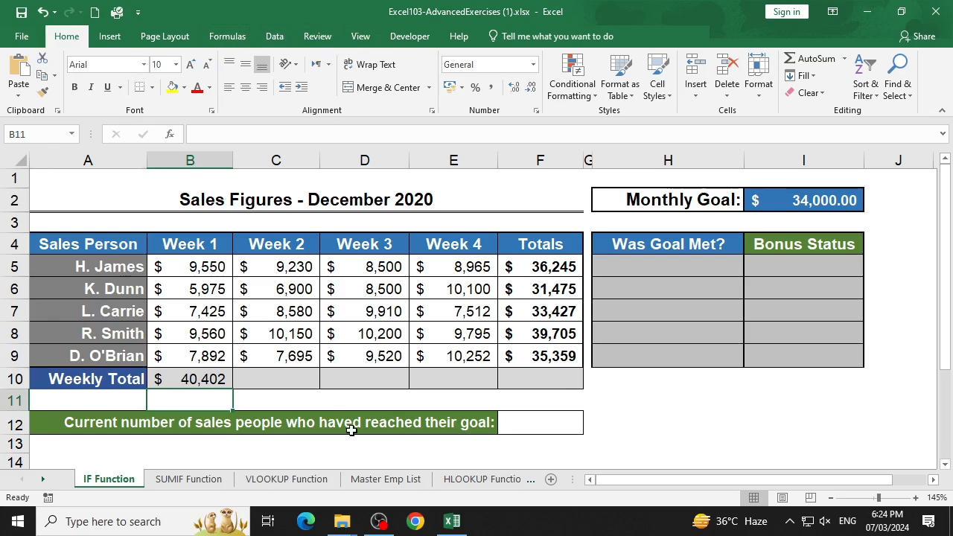
pyautogui.click(380, 522)
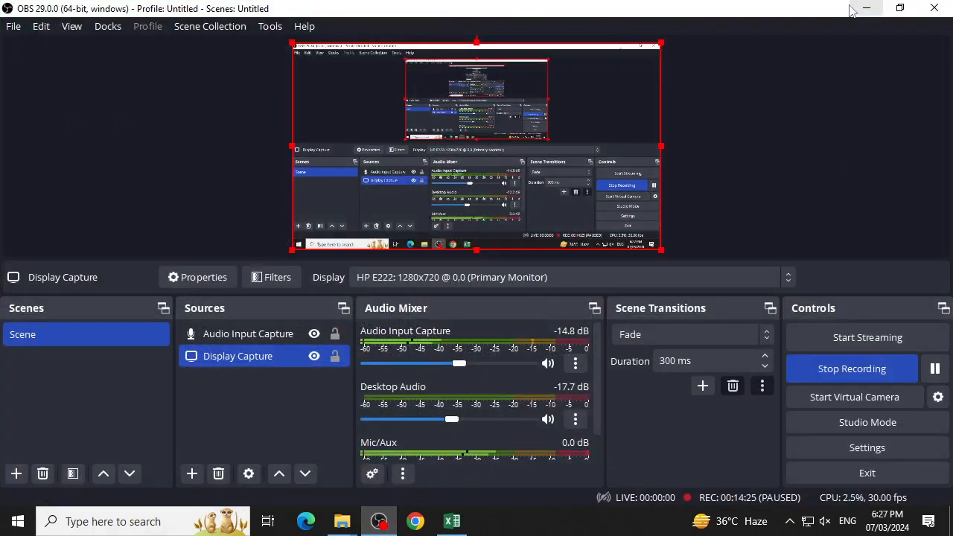
pyautogui.click(866, 8)
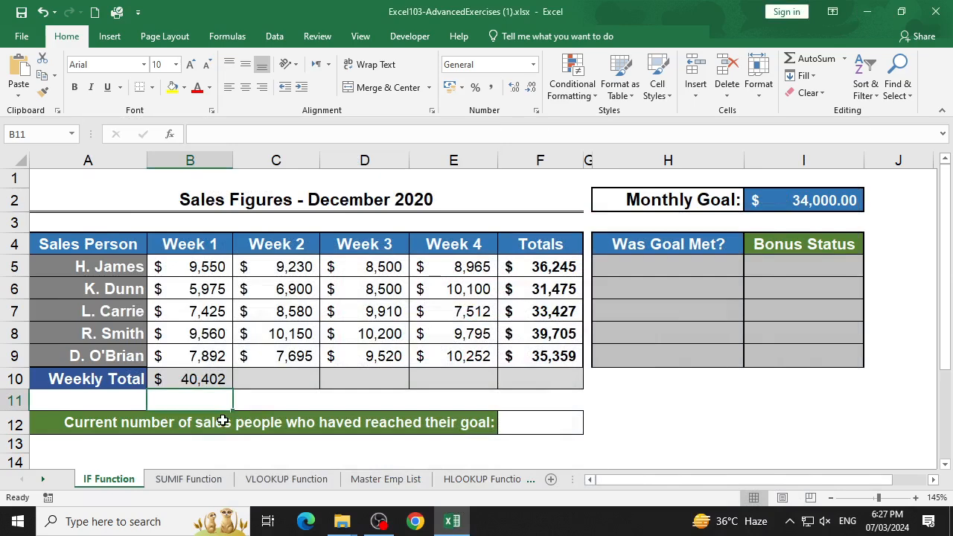
# - Select the Week 1 figures in B5:B9, open the Name Manager and select the Week_1 name
pyautogui.click(180, 383)
pyautogui.moveTo(208, 273); pyautogui.dragTo(212, 353)
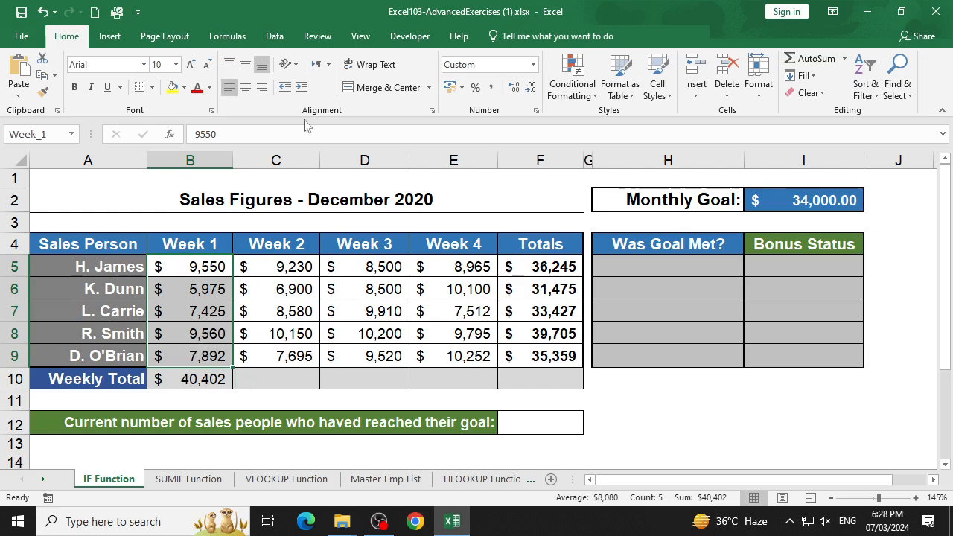
pyautogui.click(275, 36)
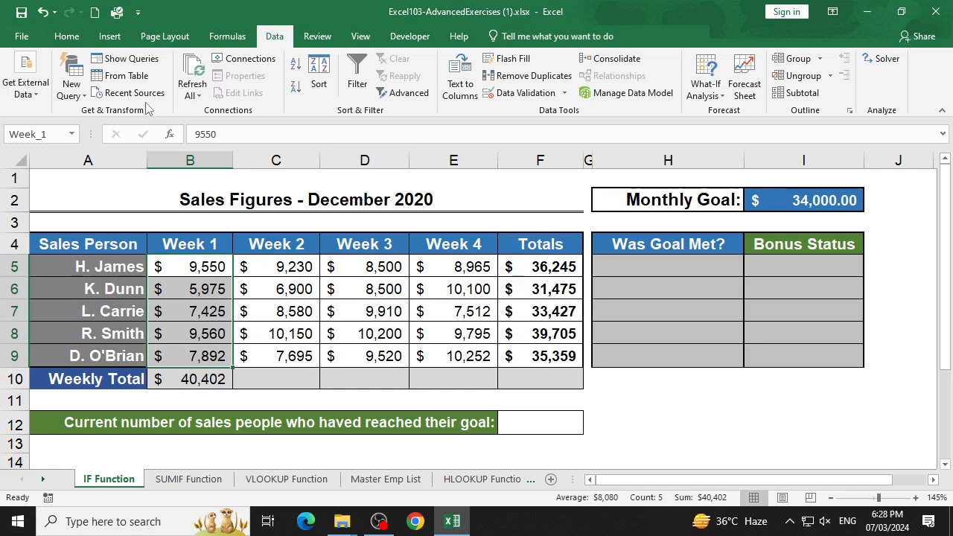
pyautogui.click(237, 37)
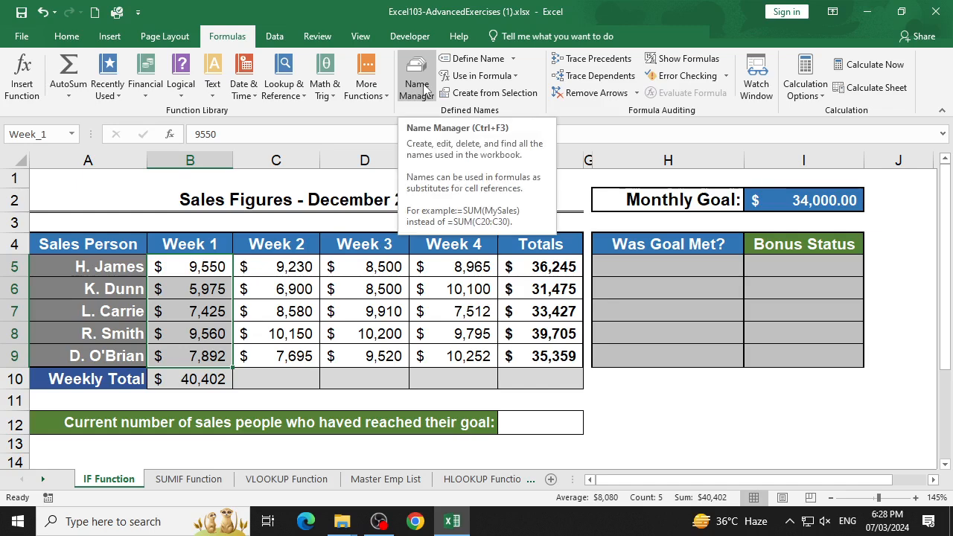
pyautogui.click(423, 88)
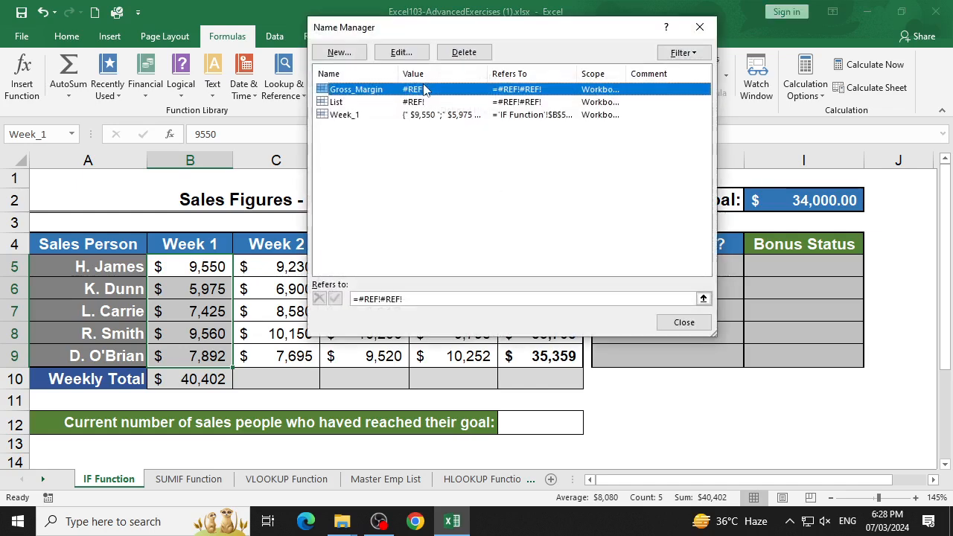
pyautogui.click(337, 116)
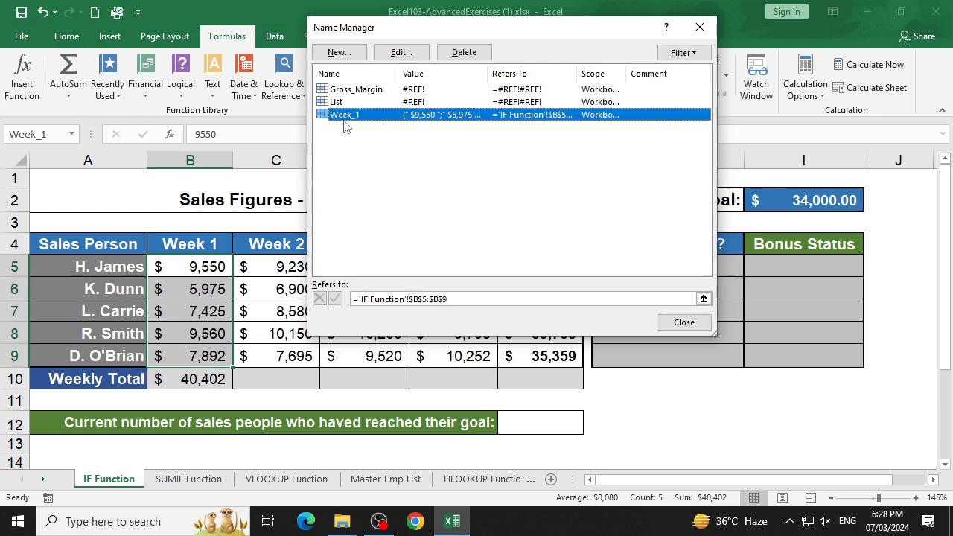
# - Edit the Week_1 name so that it refers to ='IF Function'!$B$5:$B$7, and close the Name Manager
pyautogui.moveTo(434, 31); pyautogui.dragTo(539, 27)
pyautogui.click(514, 52)
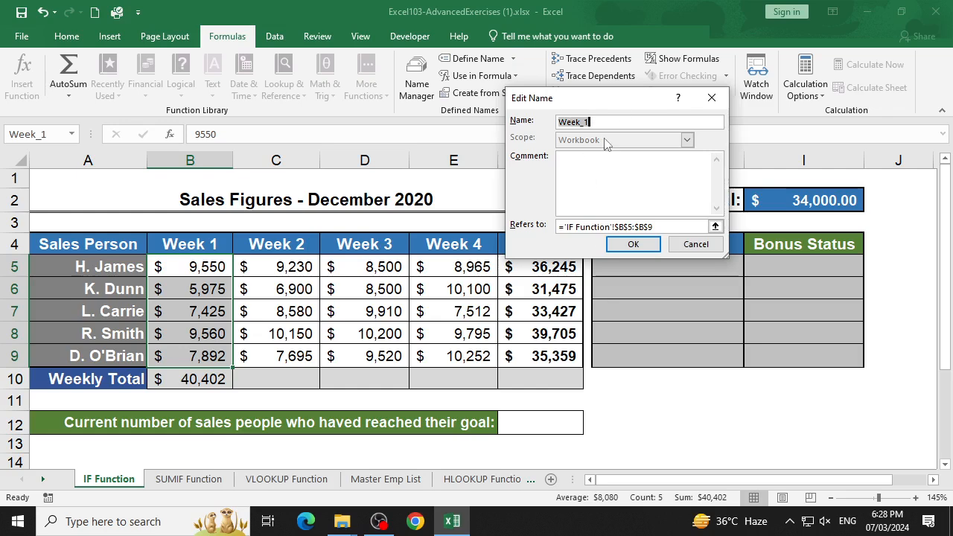
pyautogui.click(666, 226)
pyautogui.moveTo(666, 226); pyautogui.dragTo(555, 228)
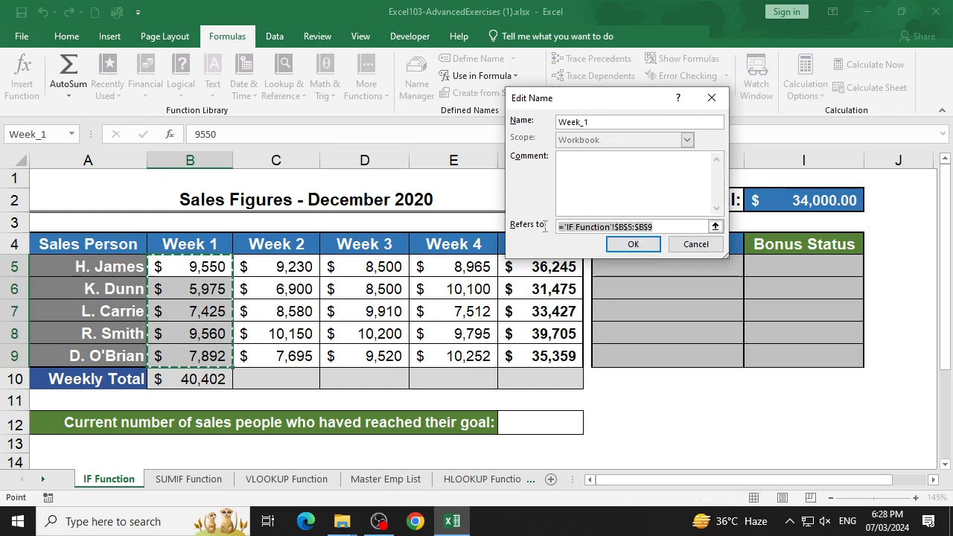
pyautogui.press('BackSpace')
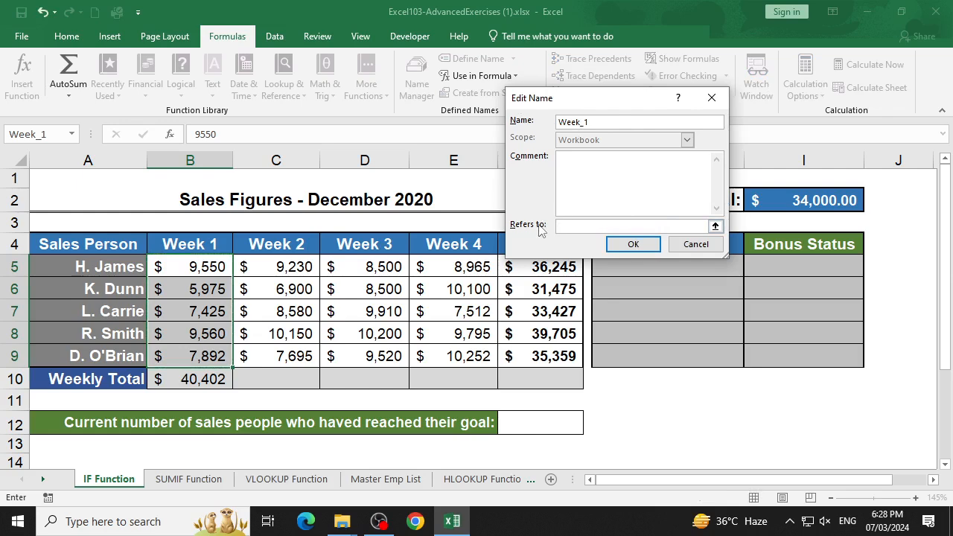
pyautogui.moveTo(224, 267); pyautogui.dragTo(220, 307)
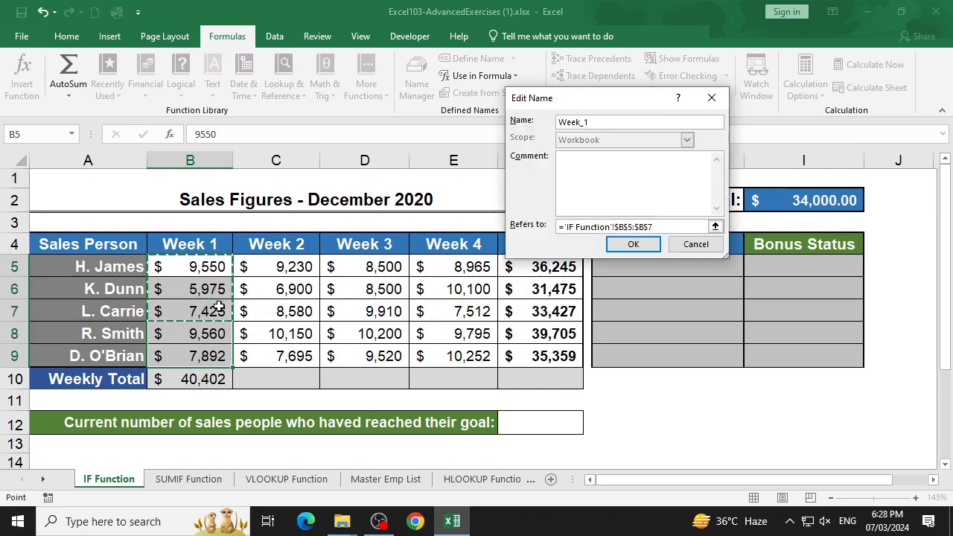
pyautogui.click(651, 249)
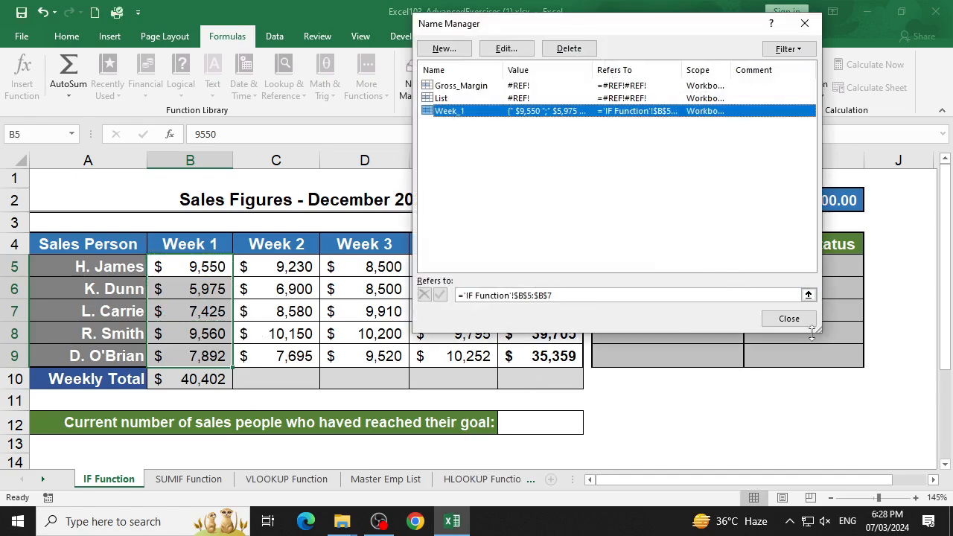
pyautogui.click(791, 319)
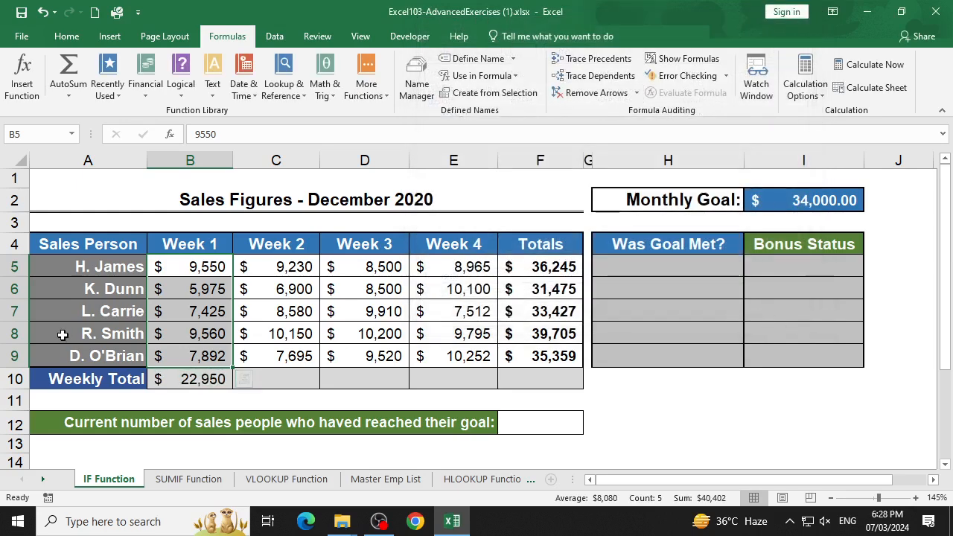
# - Enter =sum(Week_1) in the empty cell I12 to total the Week 1 figures using the named range
pyautogui.click(254, 328)
pyautogui.click(197, 391)
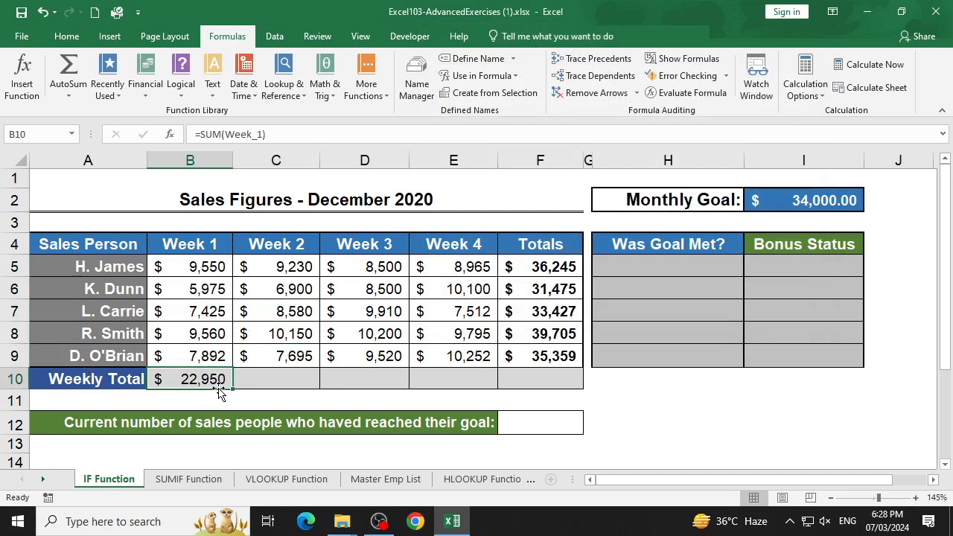
pyautogui.click(785, 420)
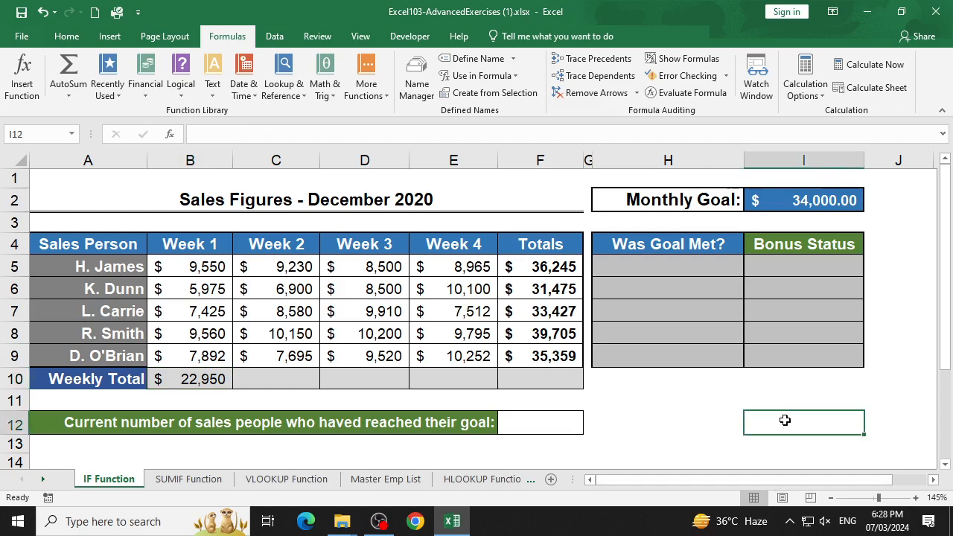
pyautogui.write('=s')
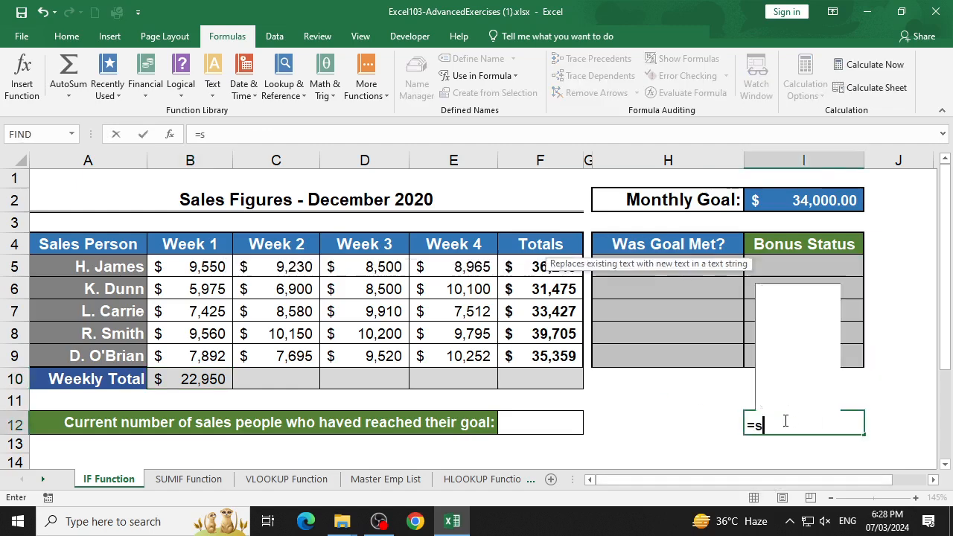
pyautogui.write('um(wee')
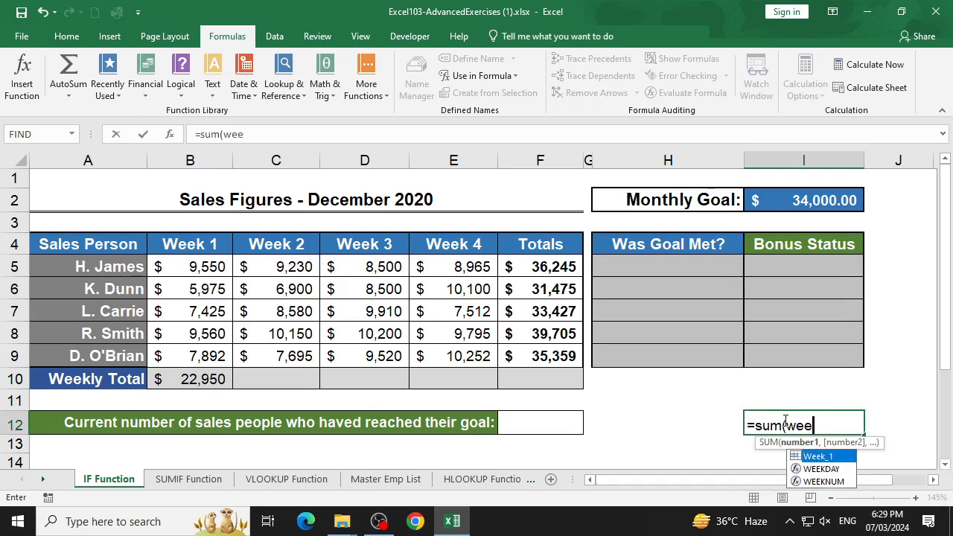
pyautogui.press('Tab')
pyautogui.write(')')
pyautogui.press('Return')
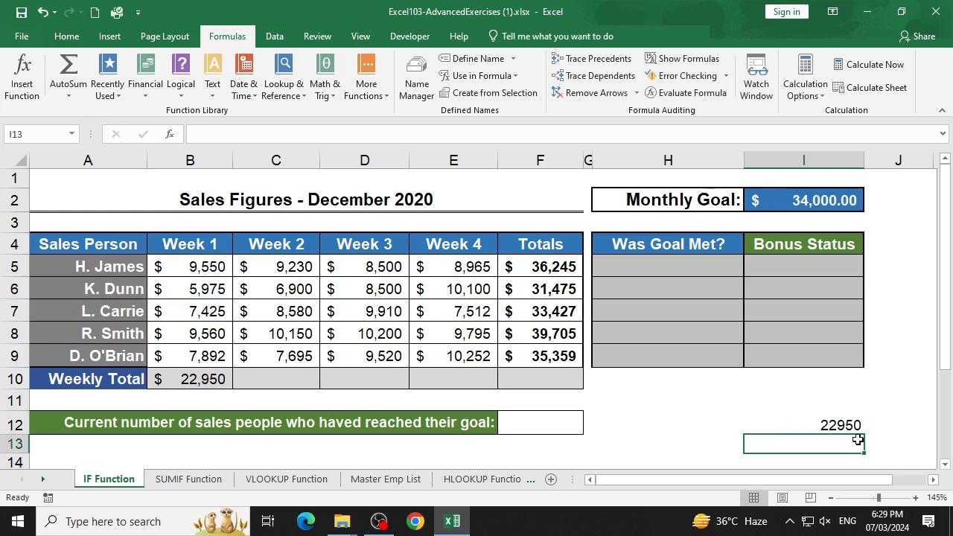
# - Enter =average(Week_1) in cell I13 to average the figures in the named range
pyautogui.scroll(-1, 857, 441)
pyautogui.write('=')
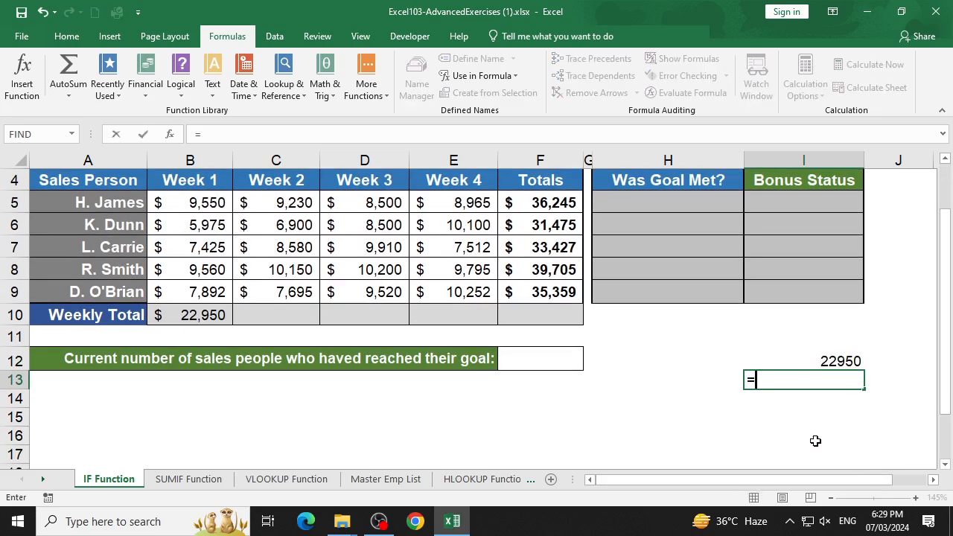
pyautogui.write('aver')
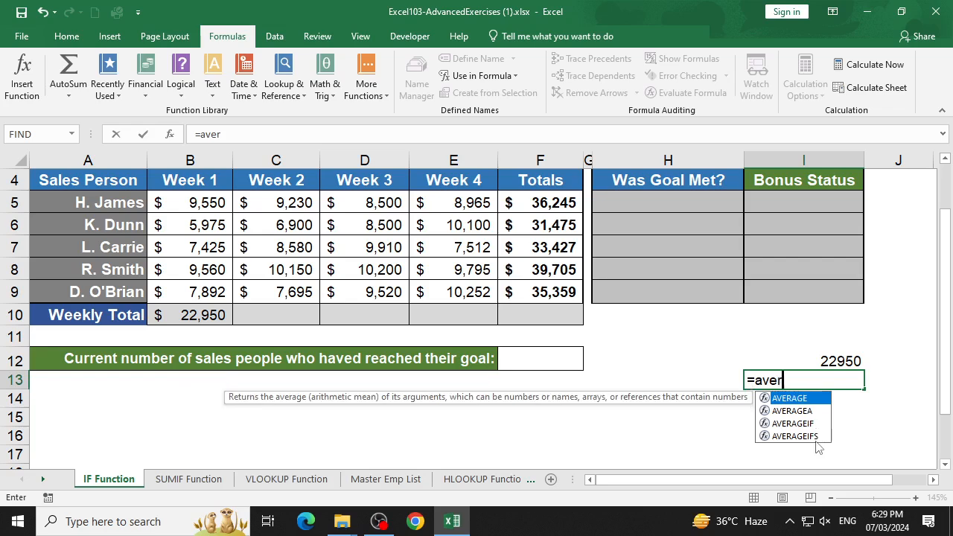
pyautogui.write('age(')
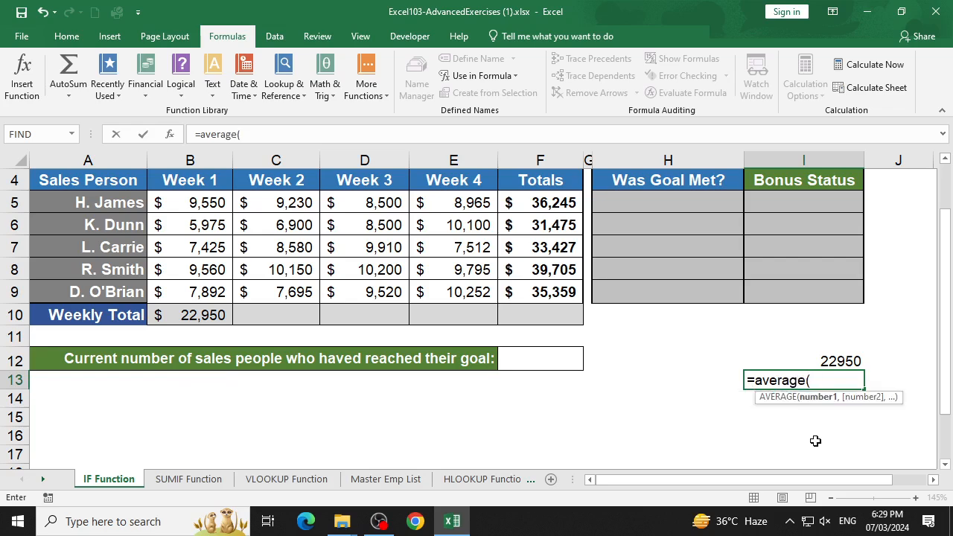
pyautogui.write('wee')
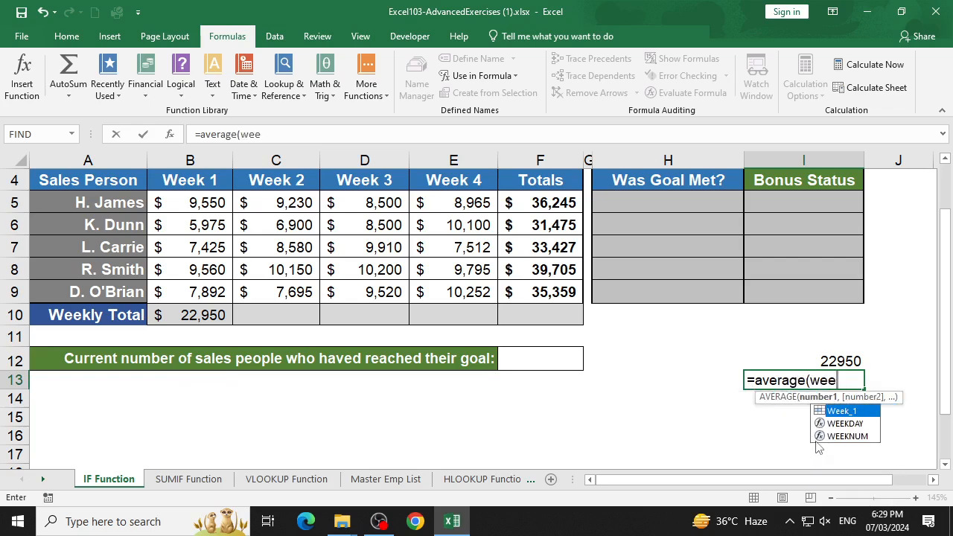
pyautogui.press('Tab')
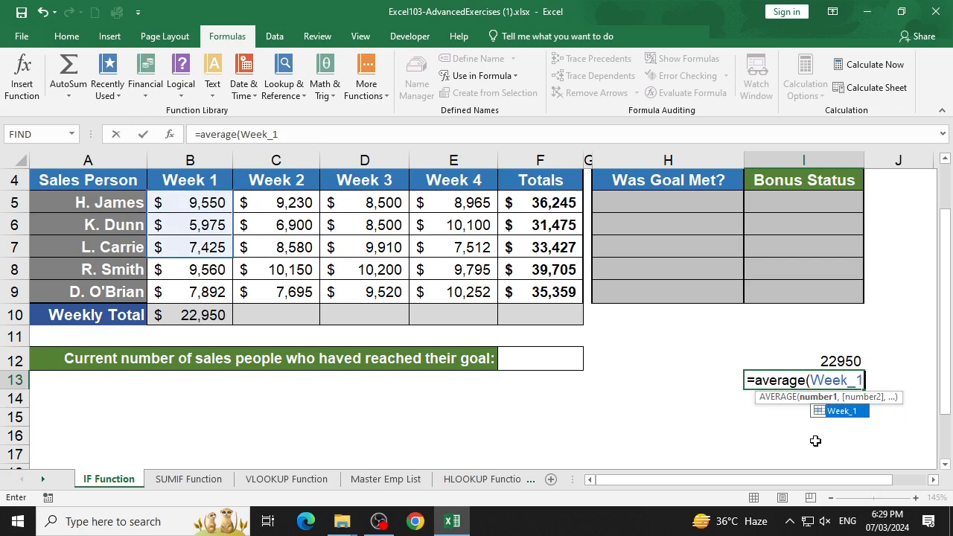
pyautogui.write(')')
pyautogui.press('Return')
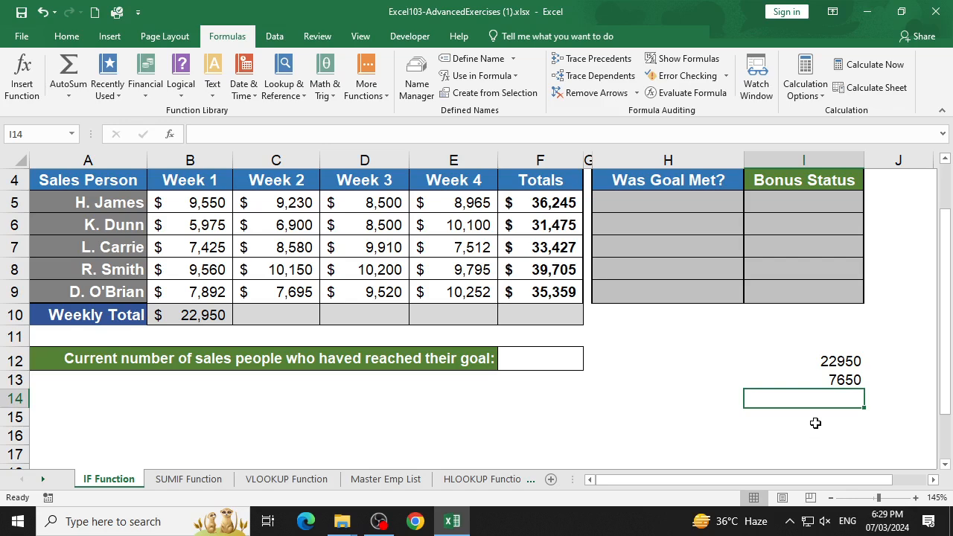
# - Clear the trial sum and average formulas from cells I12:I13
pyautogui.moveTo(825, 362); pyautogui.dragTo(826, 378)
pyautogui.press('Delete')
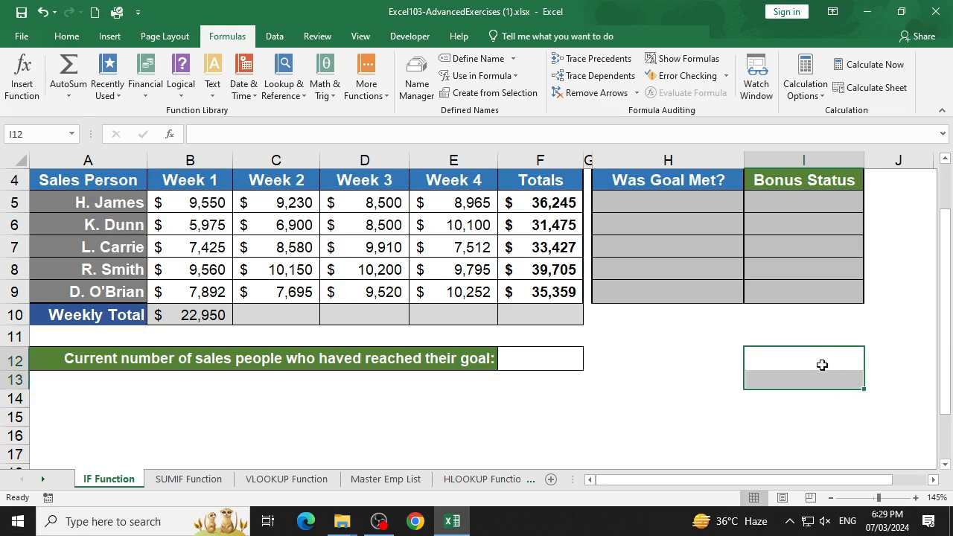
pyautogui.click(229, 316)
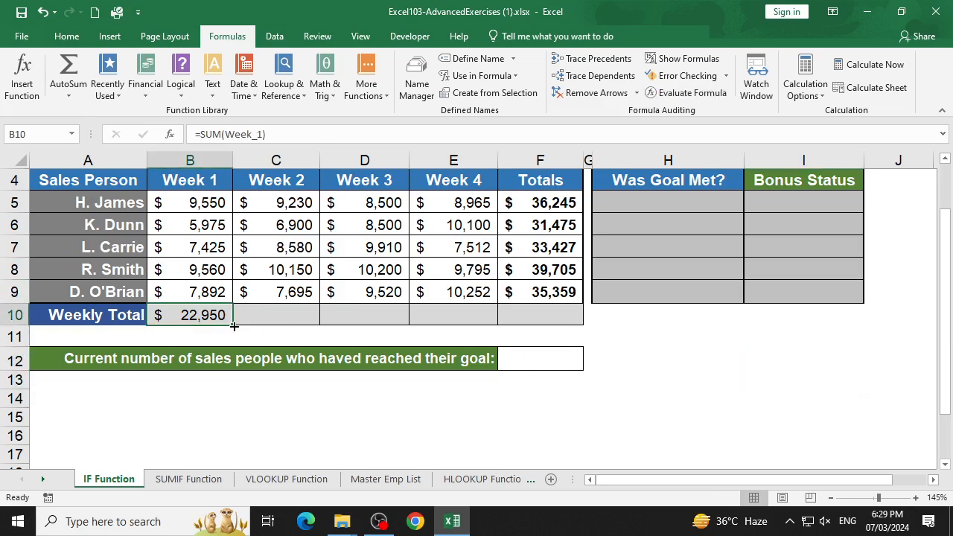
# - Enter =sum(C5:C9) in the Week 2 Weekly Total cell C10 and fill it across to F10
pyautogui.click(299, 309)
pyautogui.write('=sum(')
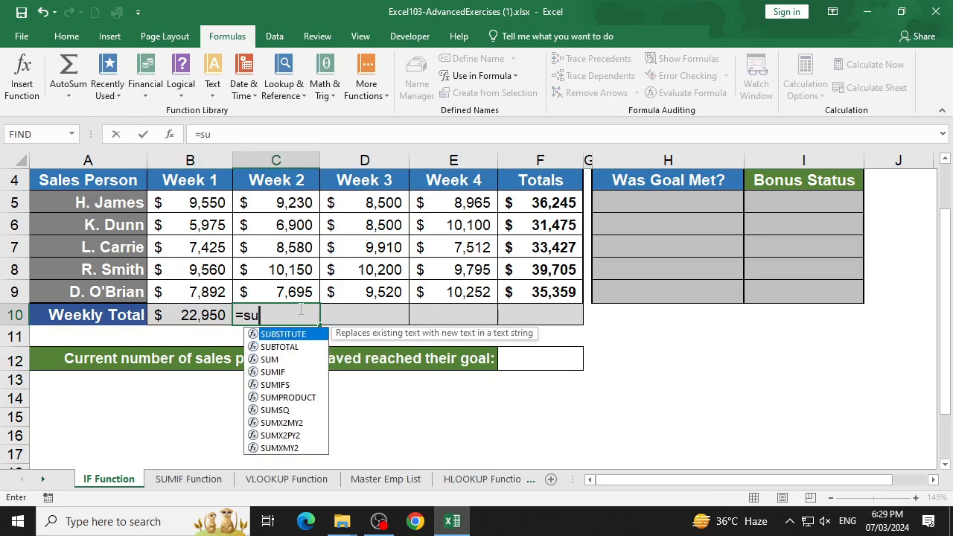
pyautogui.press('Up')
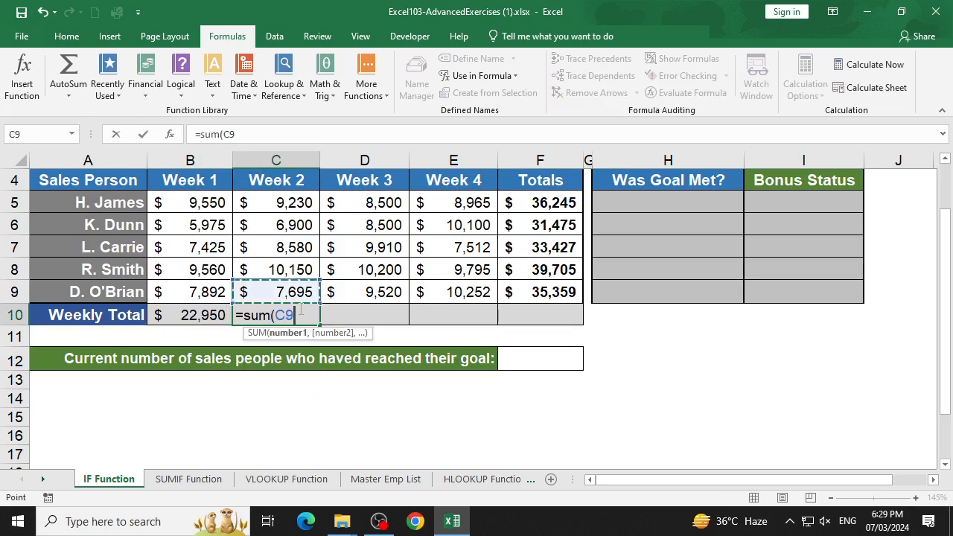
pyautogui.hotkey('shift', 'Up')
pyautogui.hotkey('shift', 'Up')
pyautogui.hotkey('shift', 'Up')
pyautogui.hotkey('shift', 'Up')
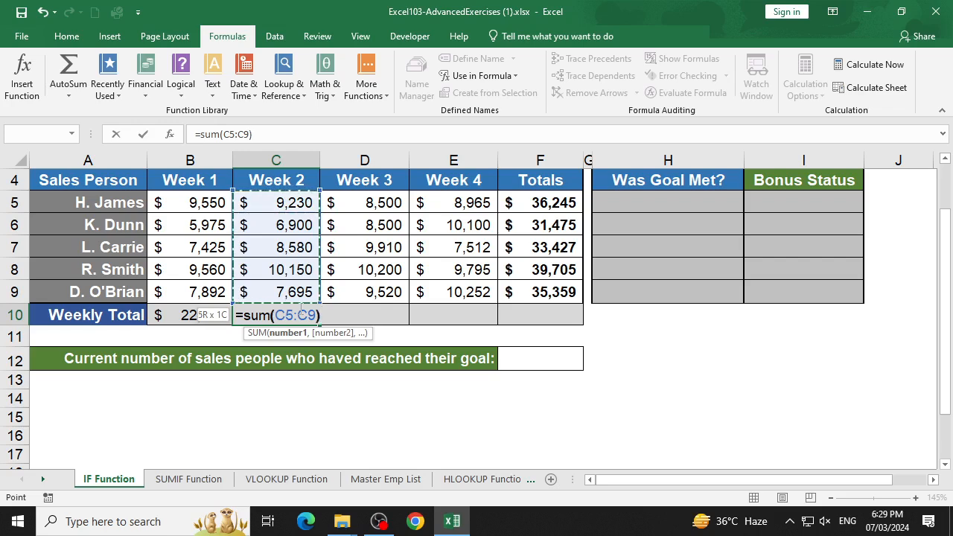
pyautogui.press('Return')
pyautogui.click(298, 309)
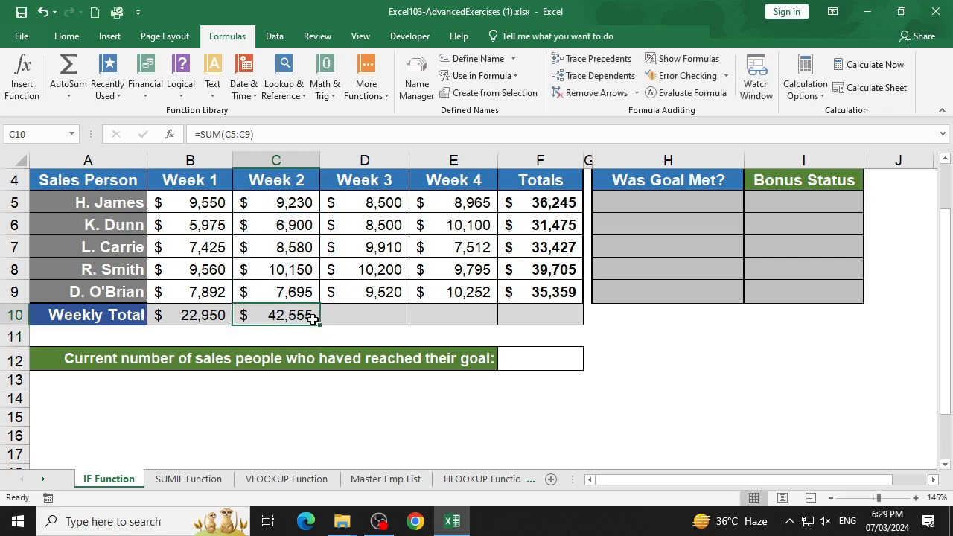
pyautogui.moveTo(322, 324); pyautogui.dragTo(552, 319)
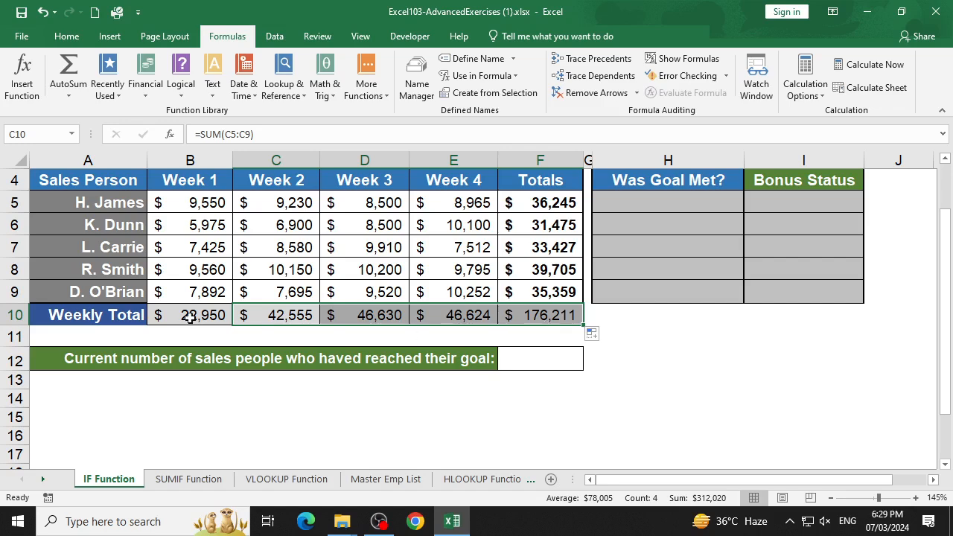
# - Clear the Weekly Total formulas from cells C10:F10
pyautogui.click(246, 315)
pyautogui.moveTo(246, 315); pyautogui.dragTo(588, 330)
pyautogui.press('Delete')
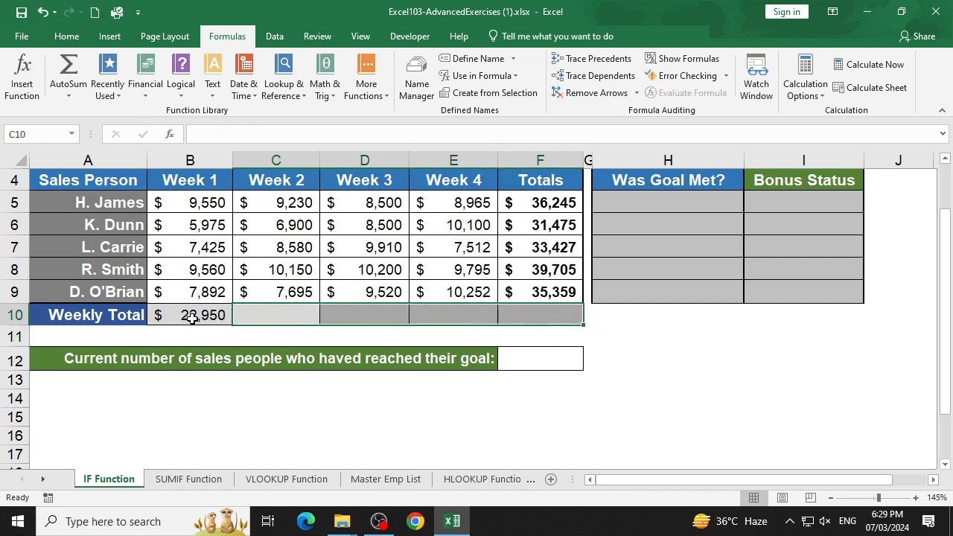
# - Fill the named-range formula =SUM(Week_1) from B10 across the Weekly Total row to F10
pyautogui.click(187, 313)
pyautogui.moveTo(230, 325); pyautogui.dragTo(532, 335)
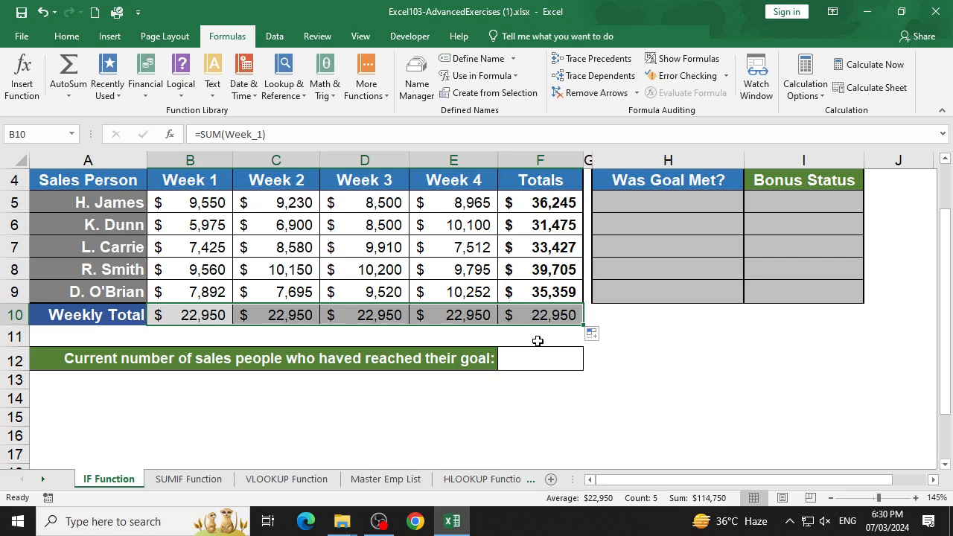
pyautogui.click(522, 335)
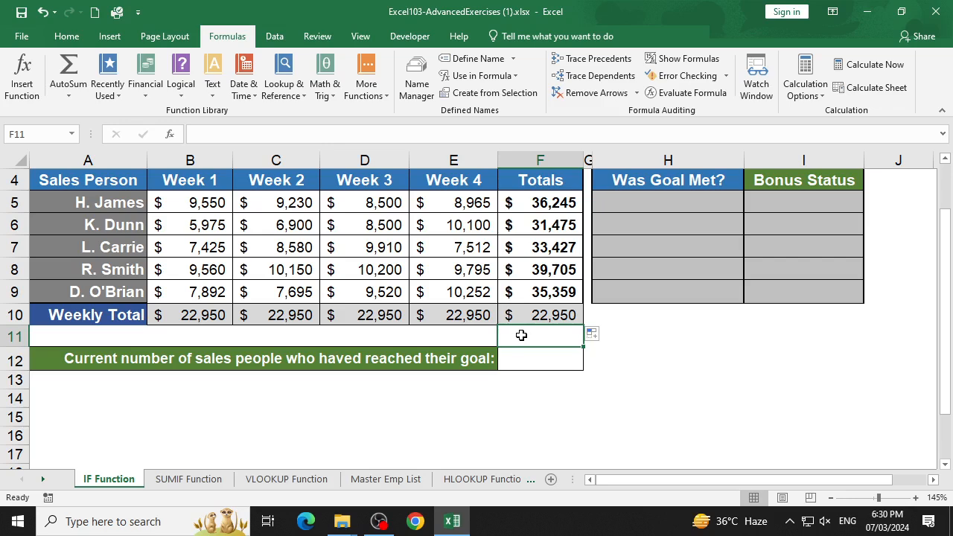
# - Clear all the Weekly Total formulas in cells B10:F10
pyautogui.moveTo(183, 316); pyautogui.dragTo(528, 307)
pyautogui.press('Delete')
pyautogui.click(253, 269)
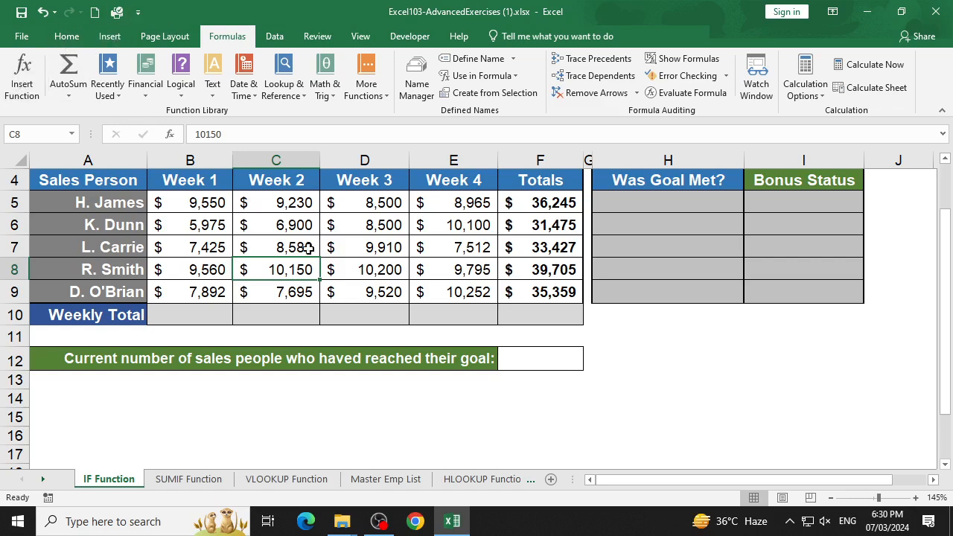
pyautogui.scroll(1, 299, 243)
pyautogui.click(626, 262)
pyautogui.click(671, 287)
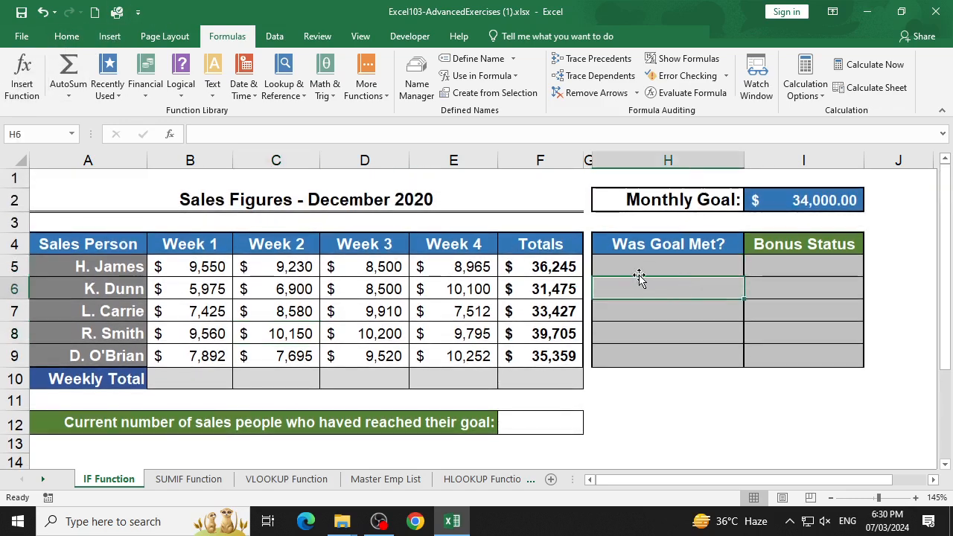
pyautogui.click(119, 417)
pyautogui.click(175, 381)
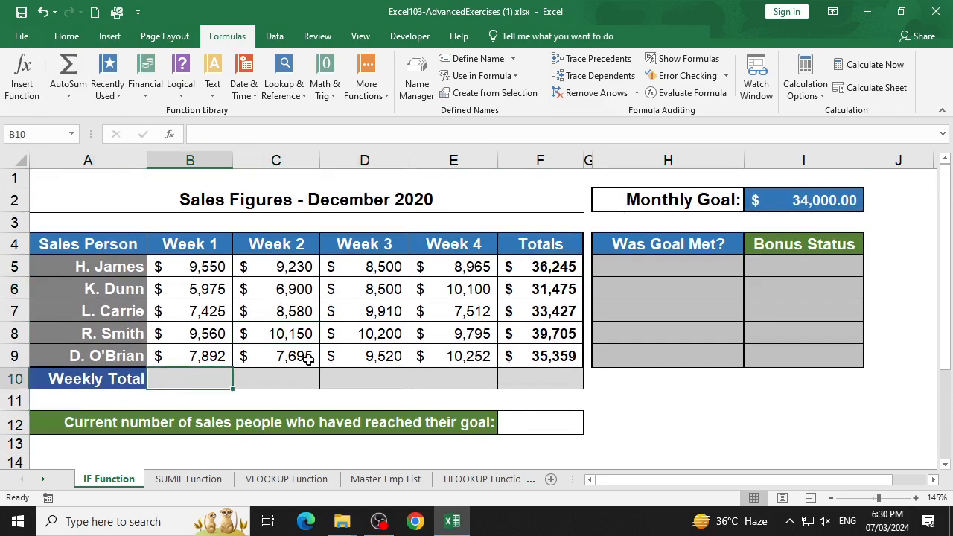
pyautogui.click(290, 377)
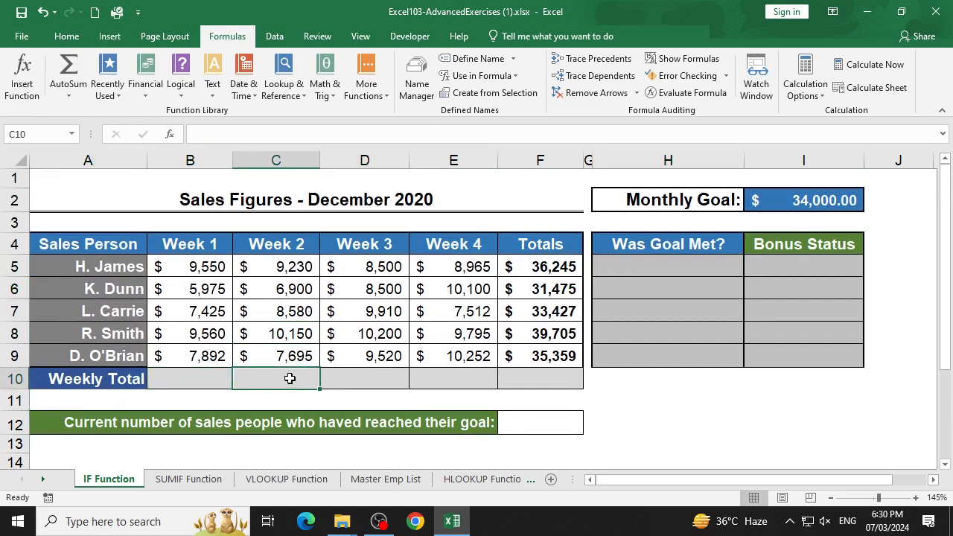
# - Enter =IF(F5>=I2,"Yes","No") in the Was Goal Met? cell H5, accepting the suggested operator correction
pyautogui.click(640, 270)
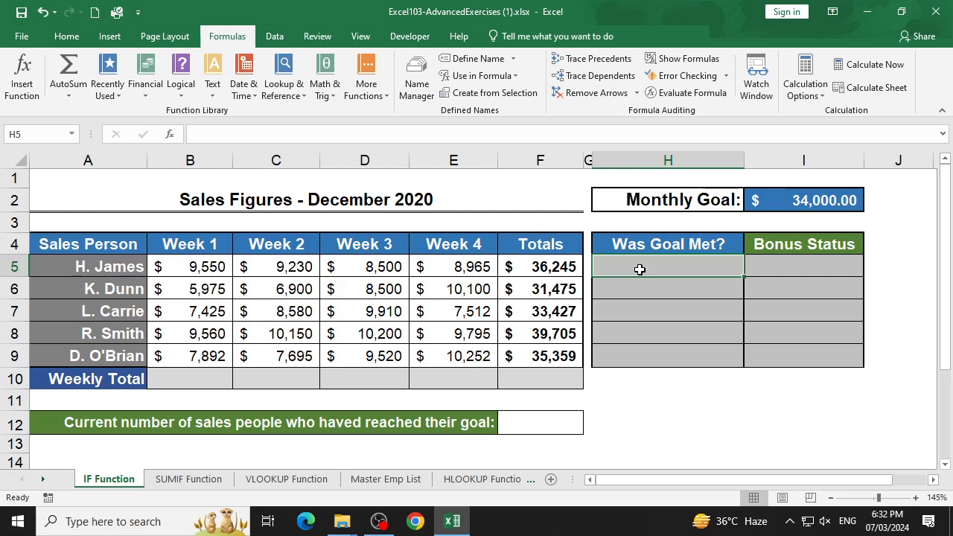
pyautogui.write('=')
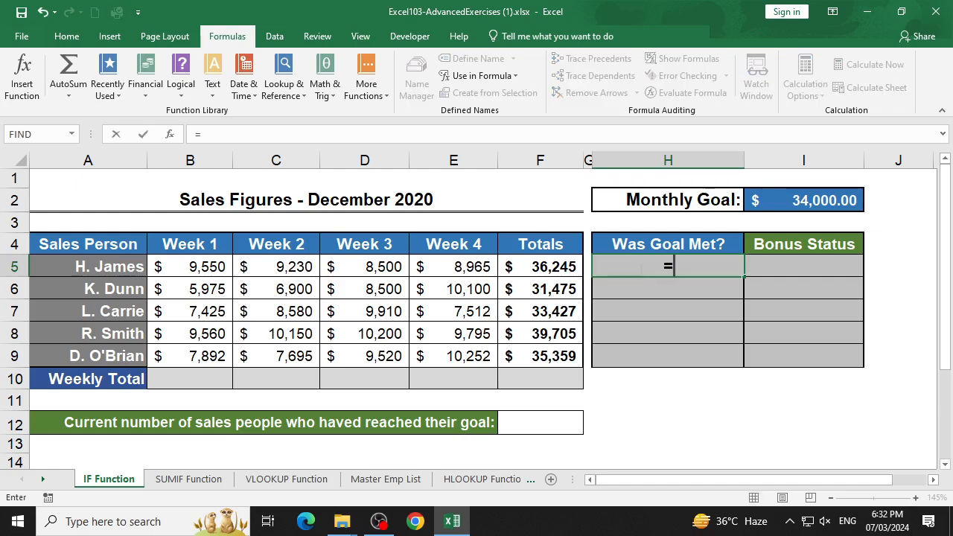
pyautogui.write('if(')
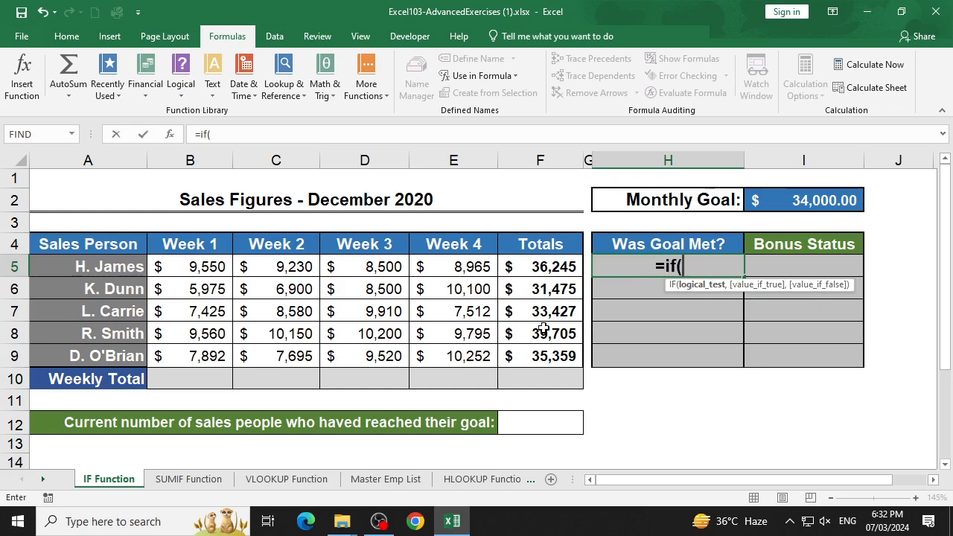
pyautogui.click(555, 272)
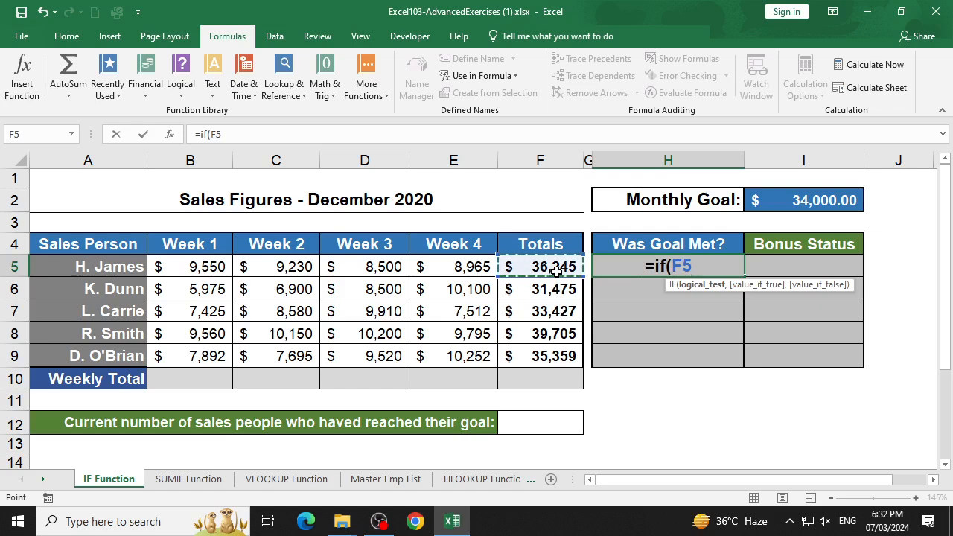
pyautogui.write('=')
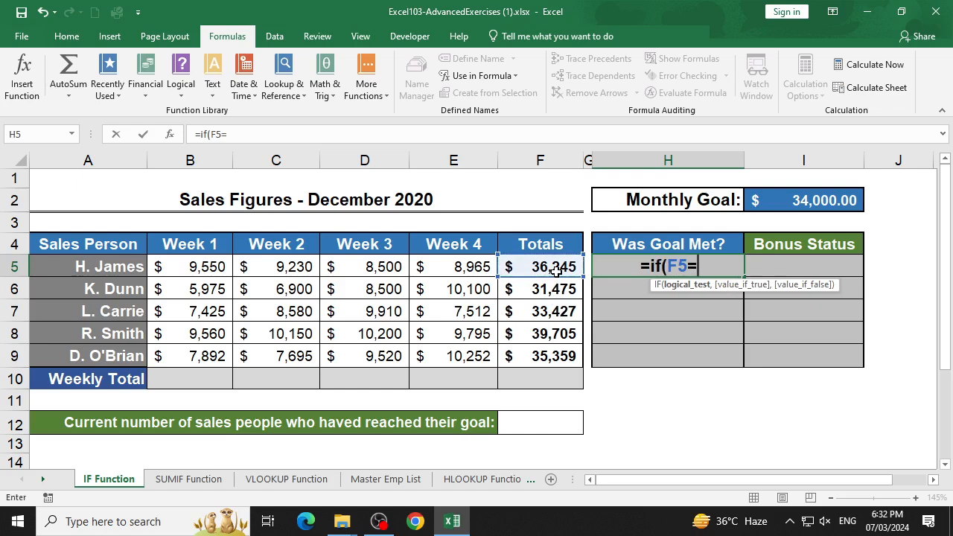
pyautogui.write('>')
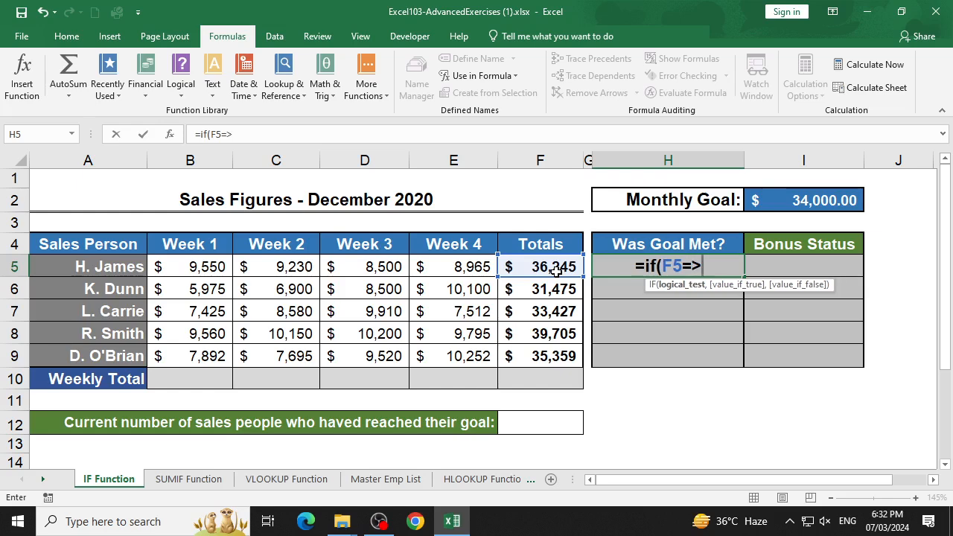
pyautogui.click(790, 203)
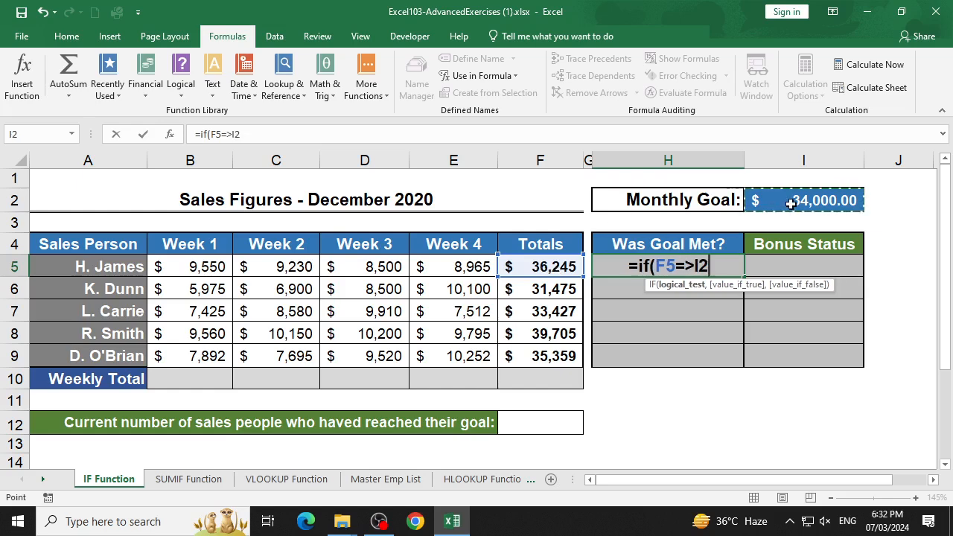
pyautogui.write(',"')
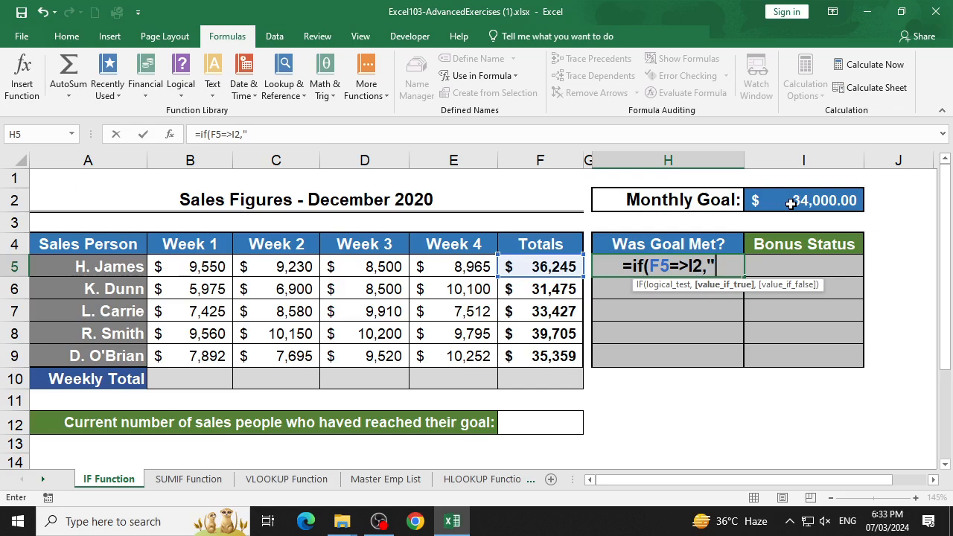
pyautogui.write('Yes",')
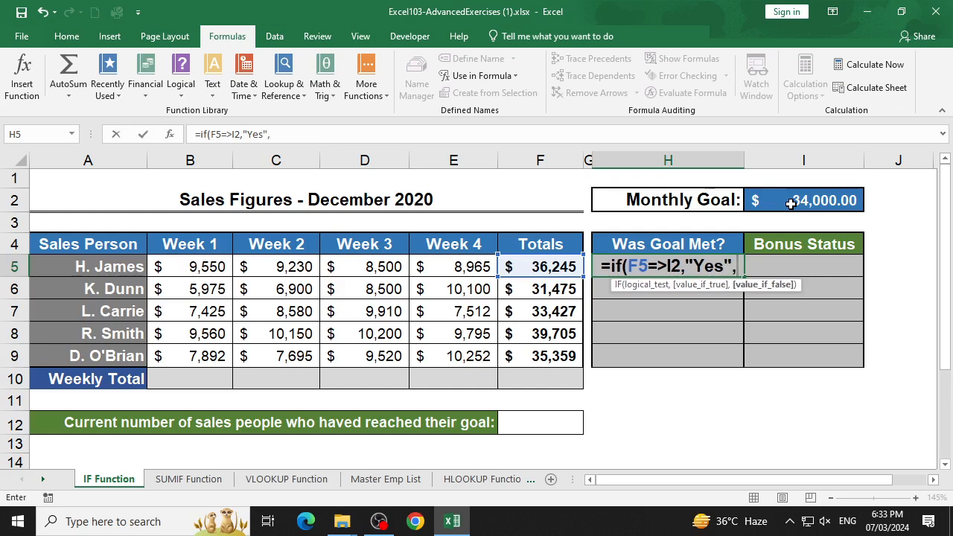
pyautogui.write('"No"')
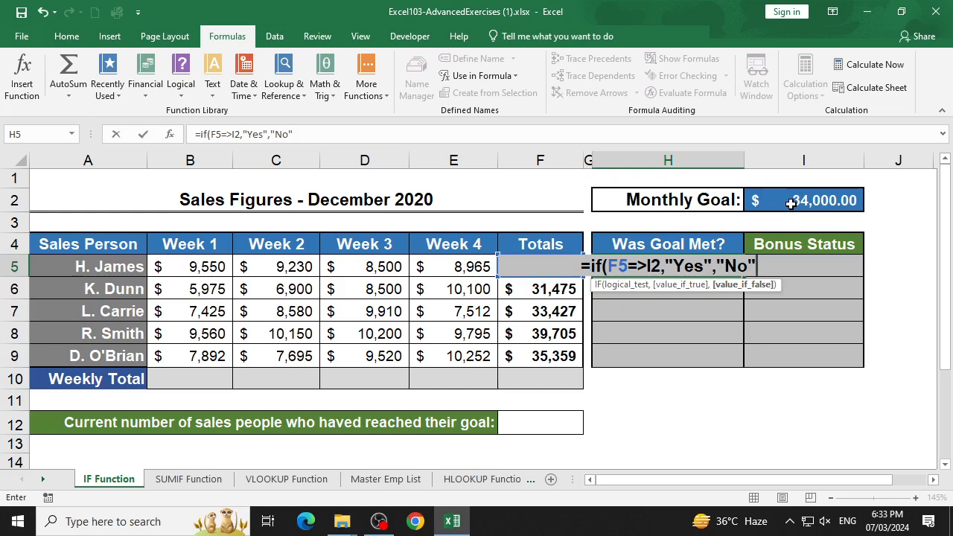
pyautogui.write(')')
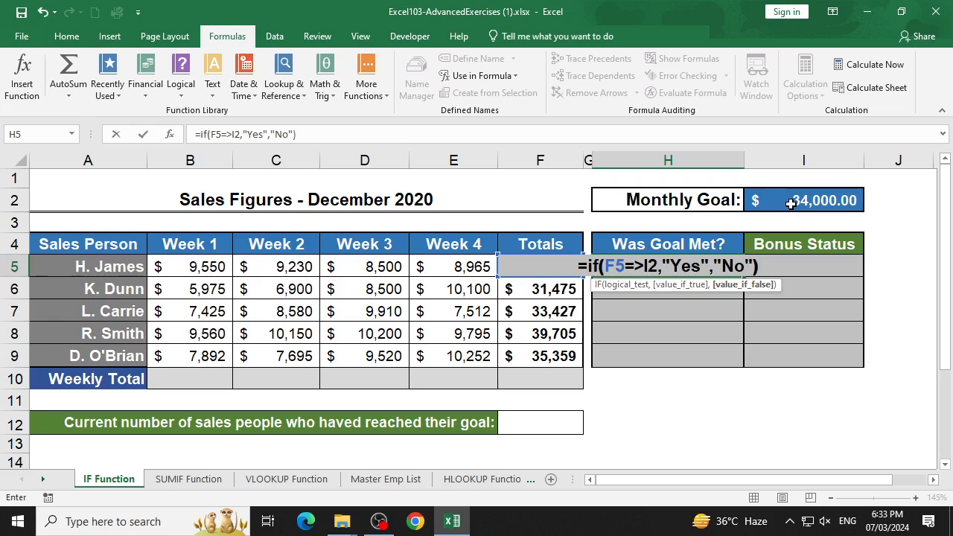
pyautogui.press('Return')
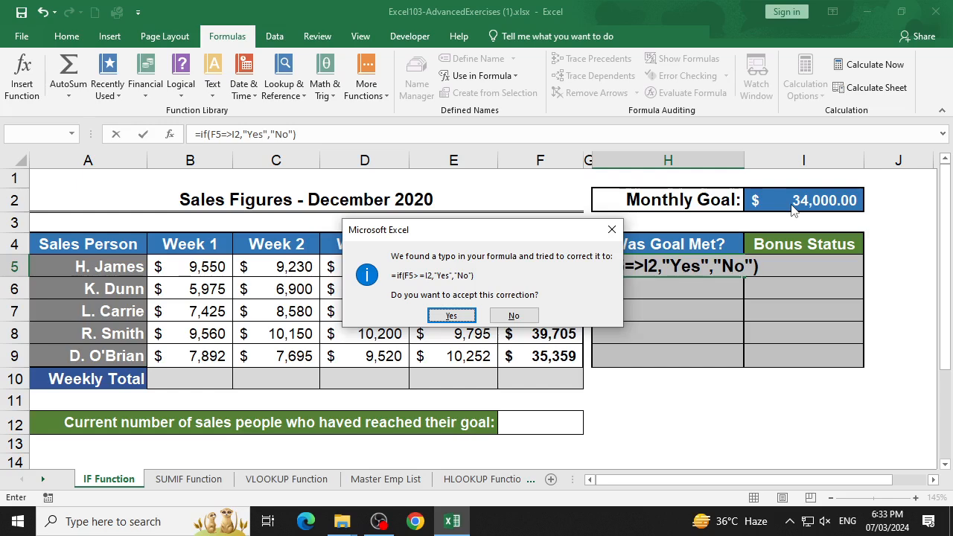
pyautogui.press('Return')
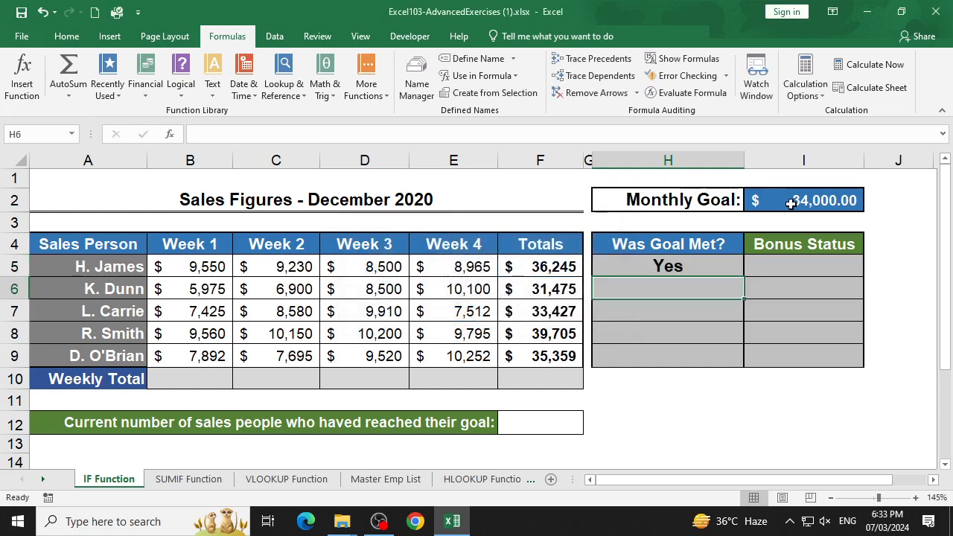
# - Fill the relative-reference IF formula from H5 down to H9 and compare the goal references in H5 and H6
pyautogui.click(737, 266)
pyautogui.moveTo(746, 278); pyautogui.dragTo(739, 358)
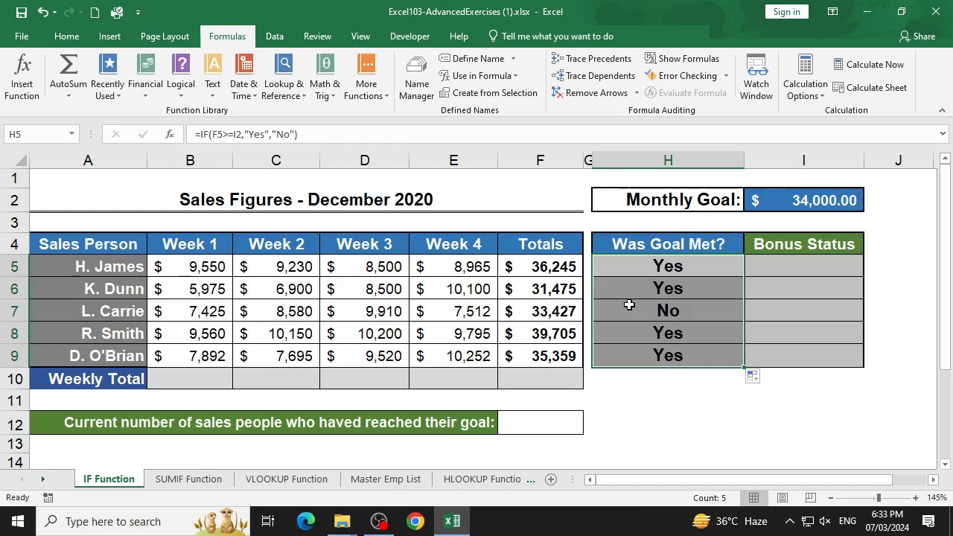
pyautogui.click(654, 294)
pyautogui.doubleClick(654, 294)
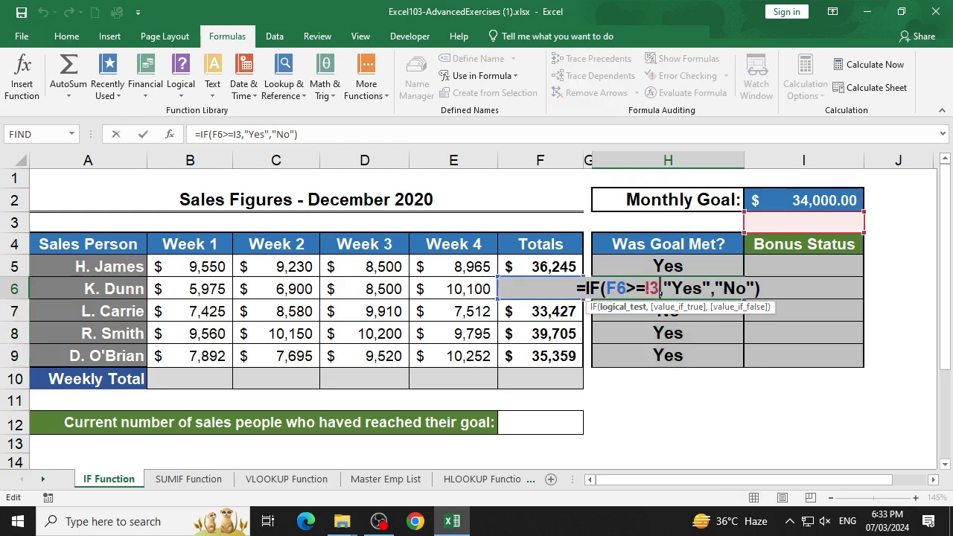
pyautogui.doubleClick(650, 266)
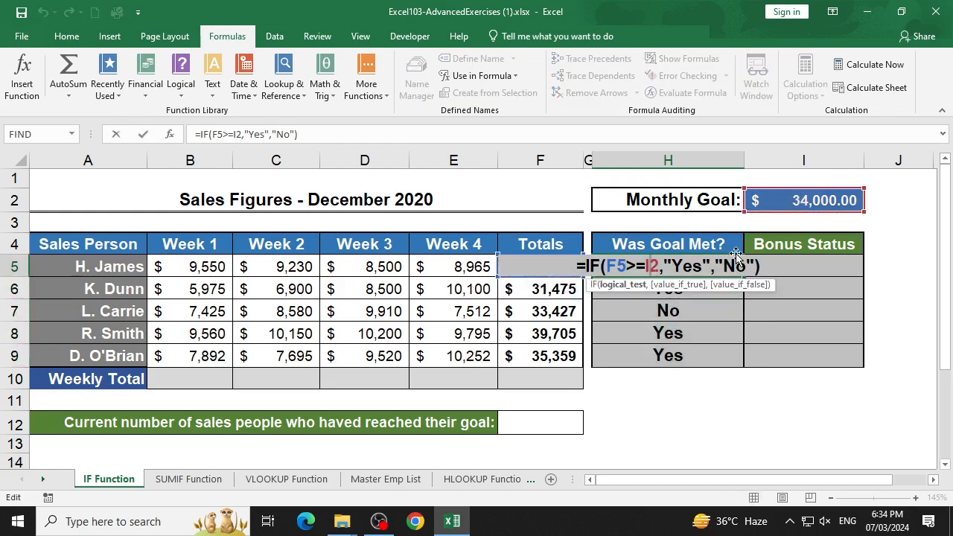
pyautogui.click(714, 293)
pyautogui.doubleClick(702, 294)
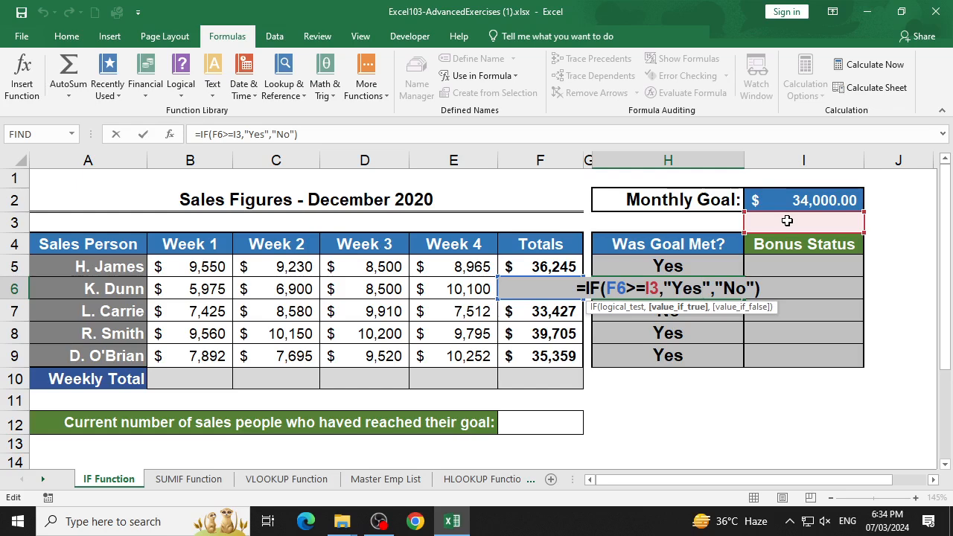
pyautogui.hotkey('ctrl', 'Return')
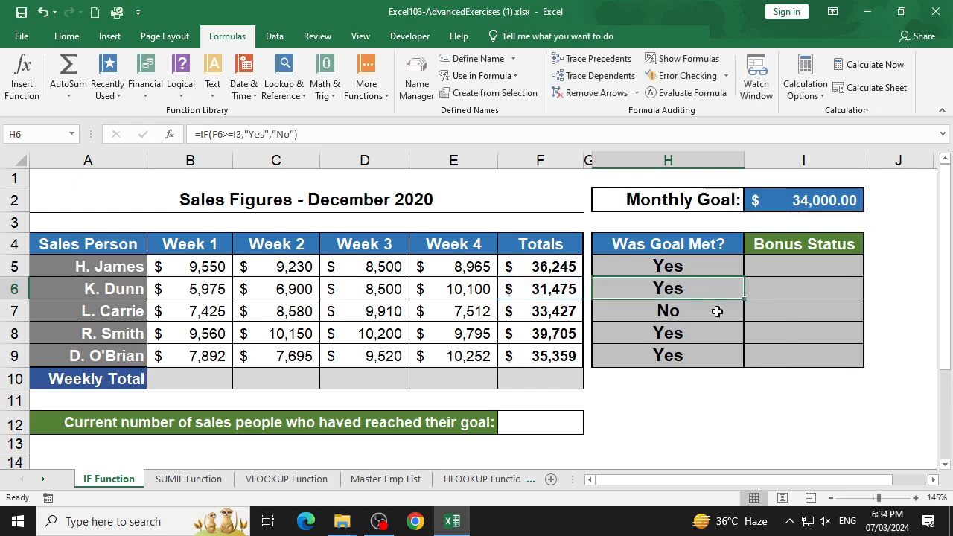
# - Clear the copied formulas from H6:H9 and make the monthly goal reference in H5 absolute as $I$2
pyautogui.moveTo(723, 292); pyautogui.dragTo(717, 353)
pyautogui.press('Delete')
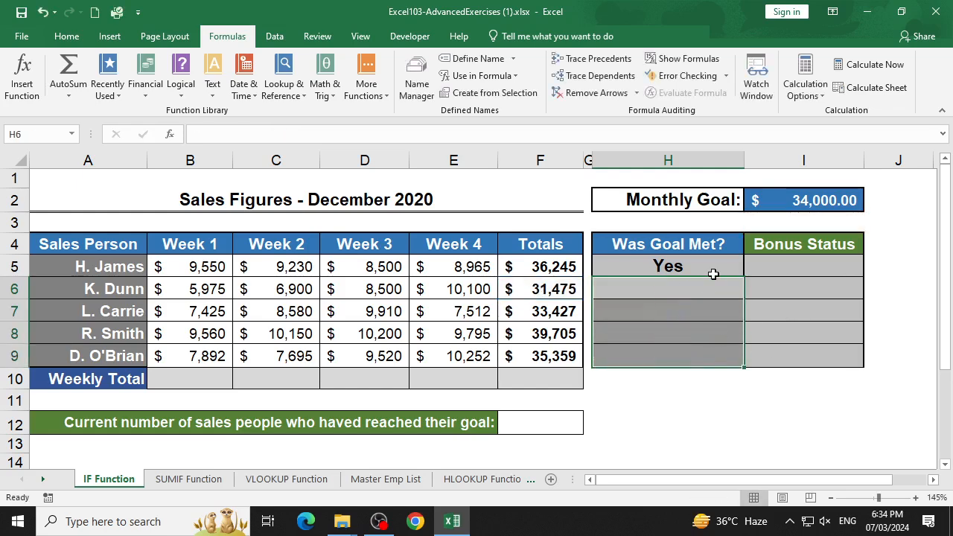
pyautogui.doubleClick(715, 272)
pyautogui.click(647, 266)
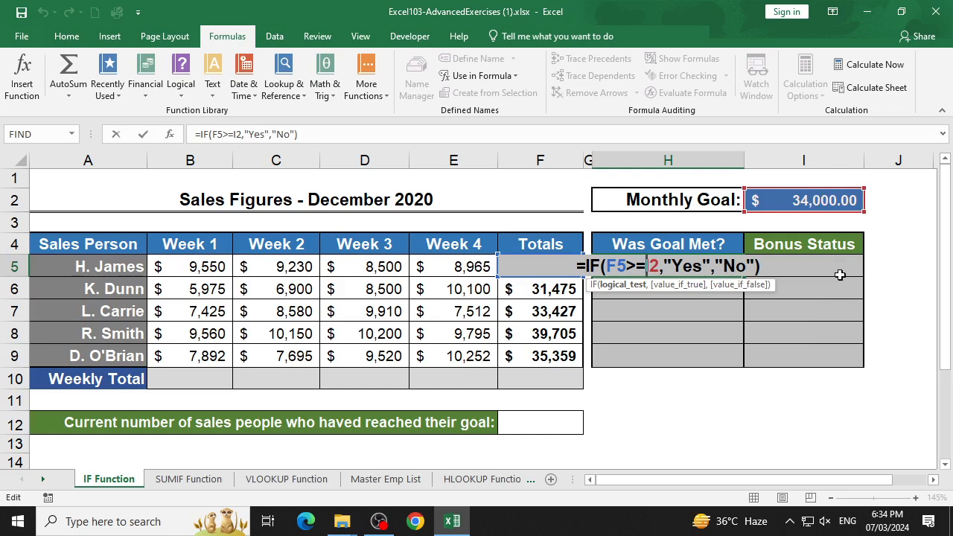
pyautogui.press('F4')
pyautogui.press('Return')
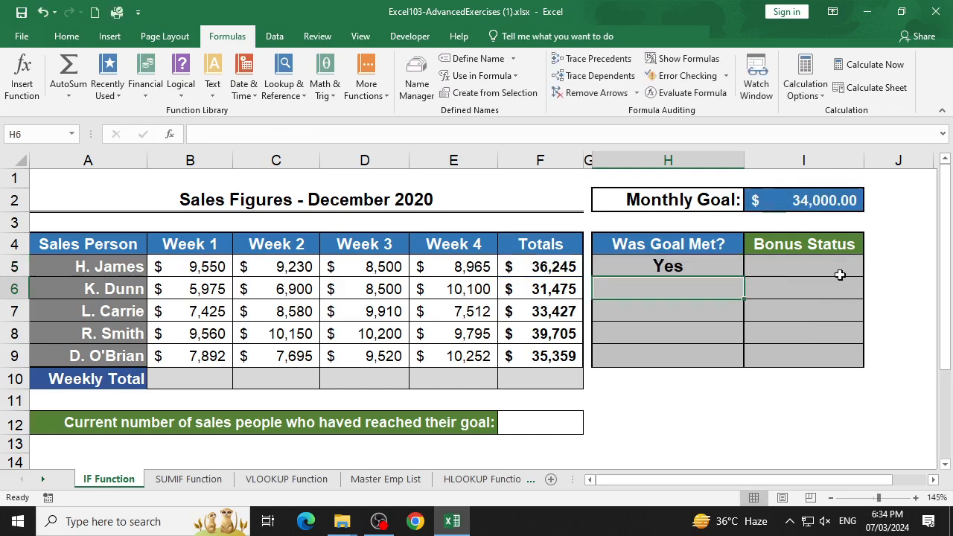
# - Fill the formula with the absolute goal reference from H5 down to H9 and check the copy in H6
pyautogui.click(727, 272)
pyautogui.moveTo(743, 276); pyautogui.dragTo(736, 366)
pyautogui.doubleClick(717, 291)
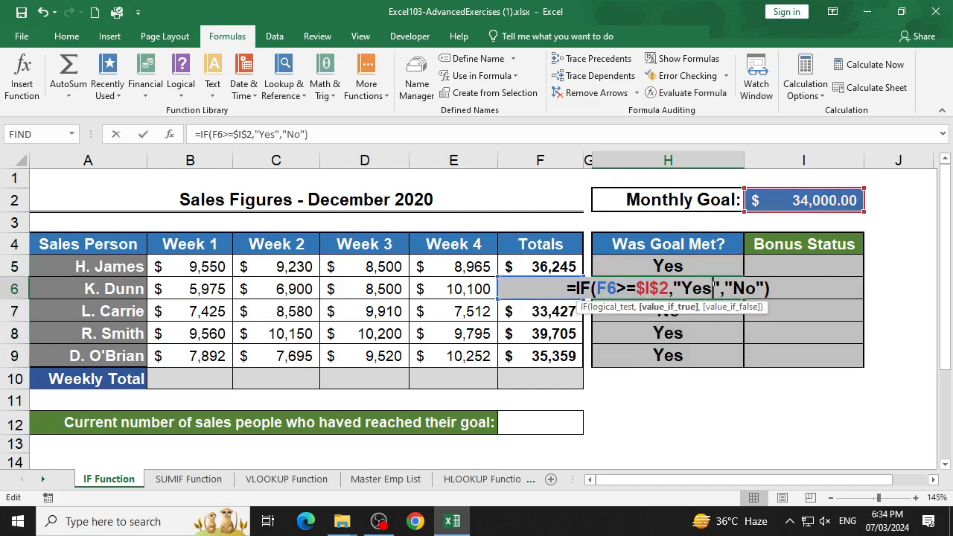
pyautogui.press('Escape')
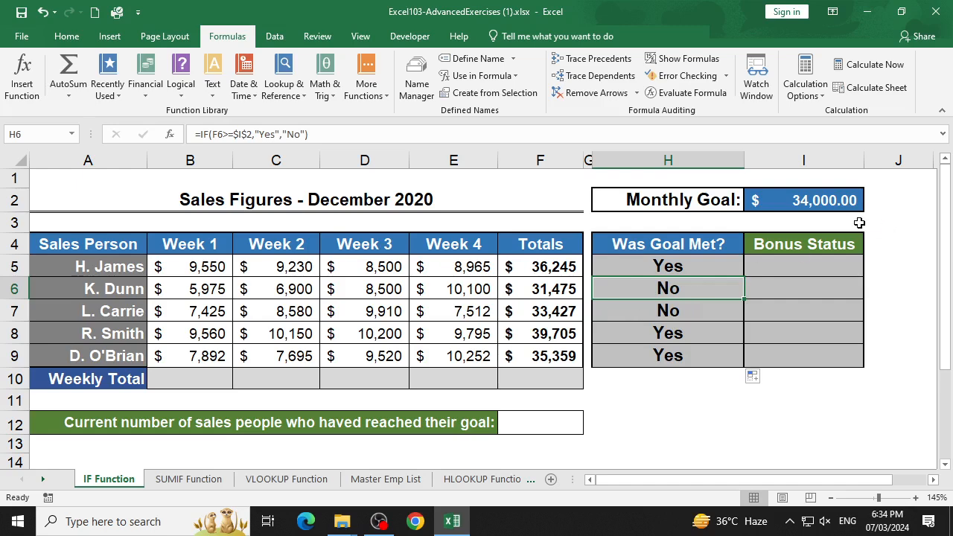
# - Assign the name Goal to the Monthly Goal cell I2
pyautogui.click(843, 206)
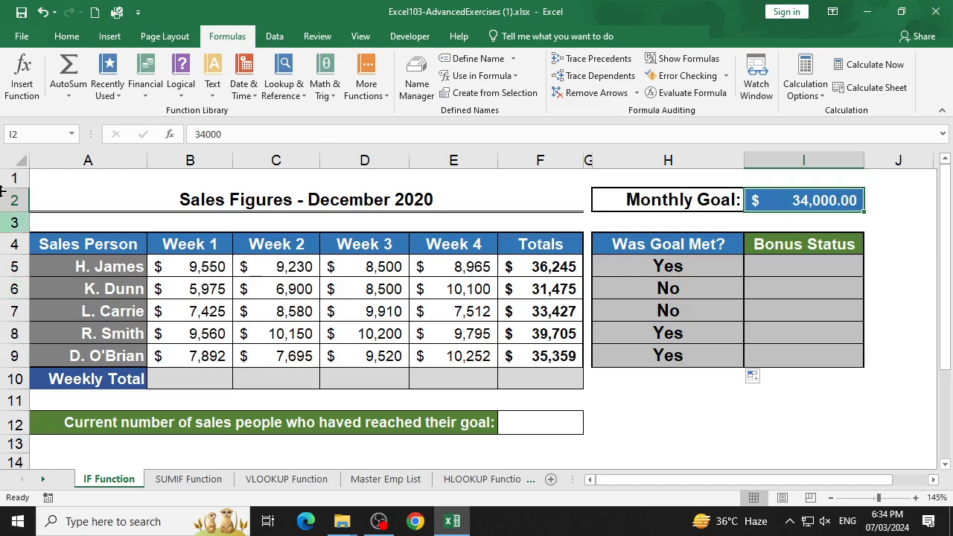
pyautogui.click(21, 138)
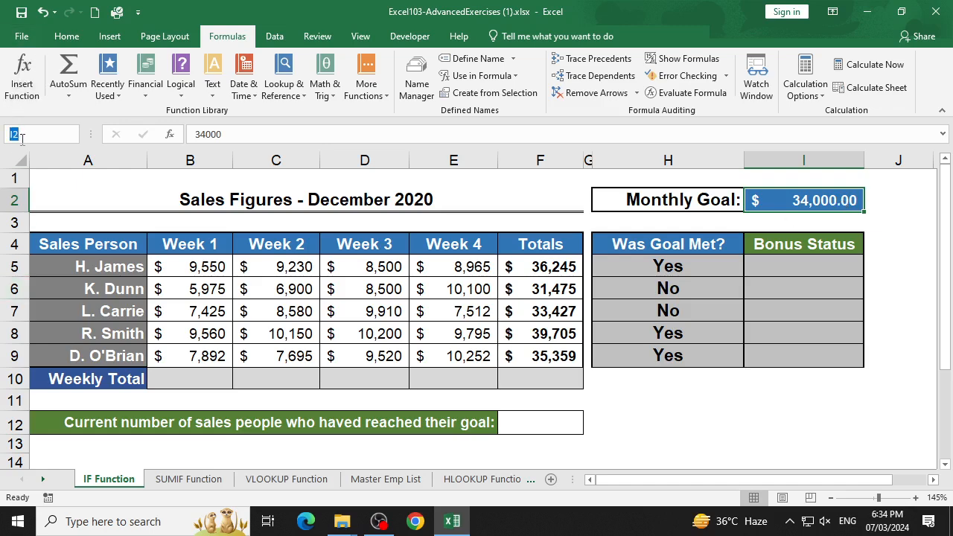
pyautogui.write('Goal')
pyautogui.press('Return')
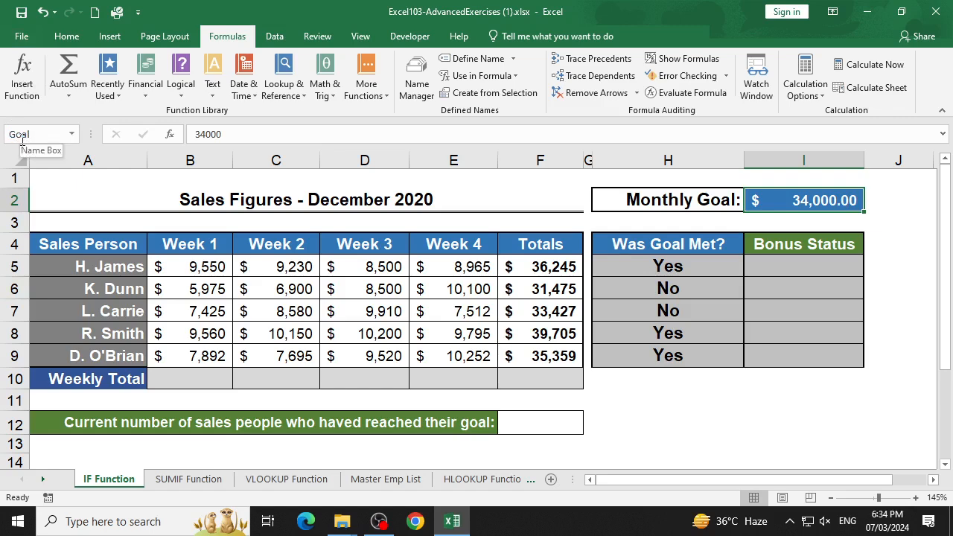
# - Replace $I$2 with the named range Goal in H5, making the formula =IF(F5>=Goal,"Yes","No")
pyautogui.doubleClick(720, 266)
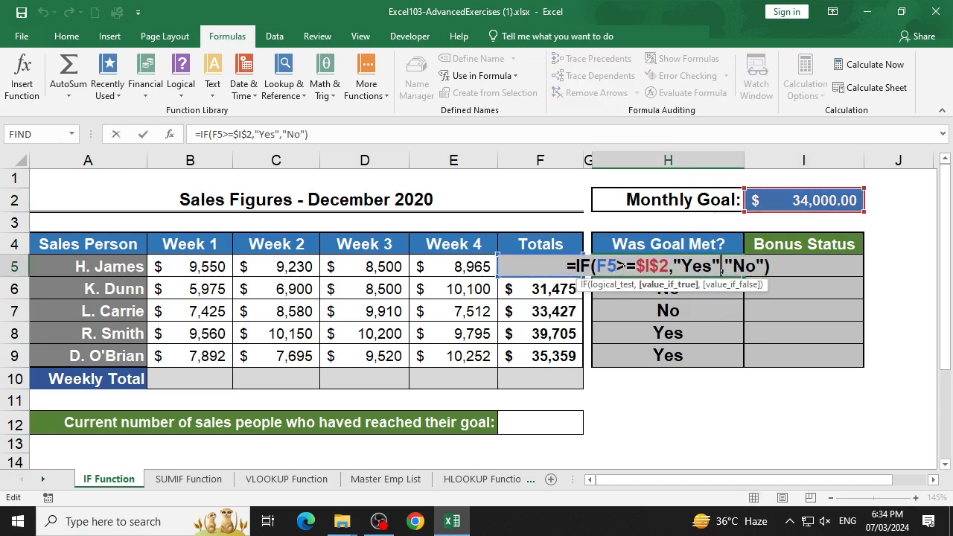
pyautogui.click(669, 267)
pyautogui.press('BackSpace')
pyautogui.press('BackSpace')
pyautogui.press('BackSpace')
pyautogui.press('BackSpace')
pyautogui.write('Go')
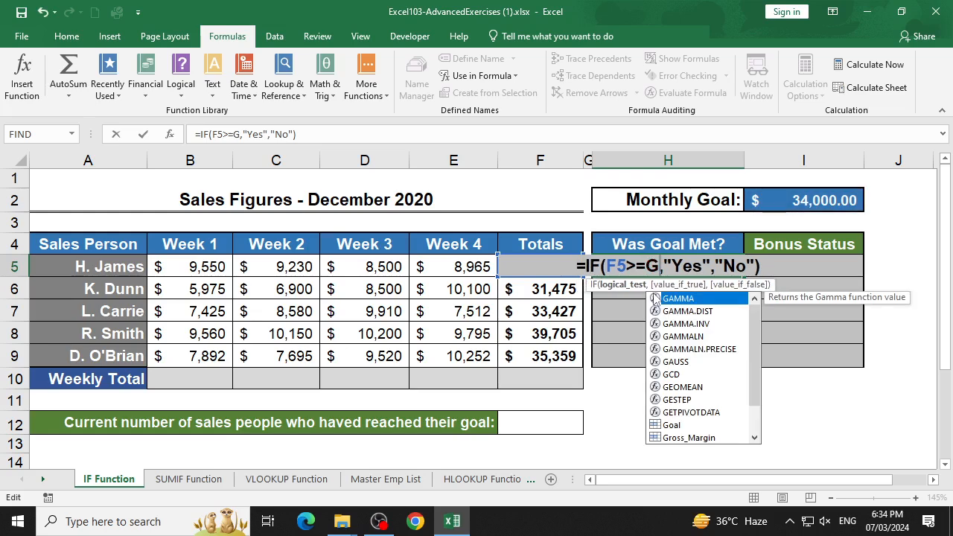
pyautogui.write('al')
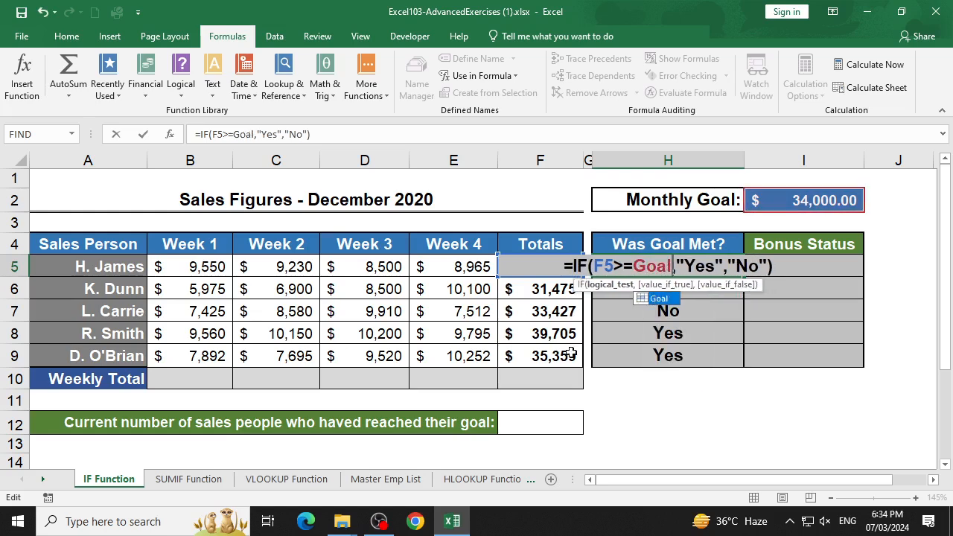
pyautogui.press('BackSpace')
pyautogui.press('BackSpace')
pyautogui.write('al')
pyautogui.press('Return')
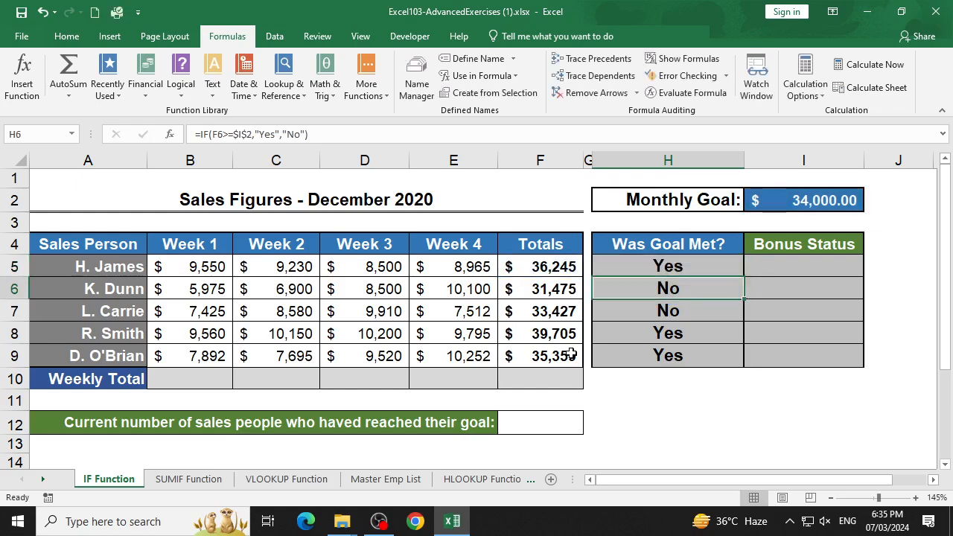
# - Fill the named-range IF formula from H5 down to H9 and check the copied formula in H7
pyautogui.click(736, 260)
pyautogui.moveTo(744, 277); pyautogui.dragTo(744, 363)
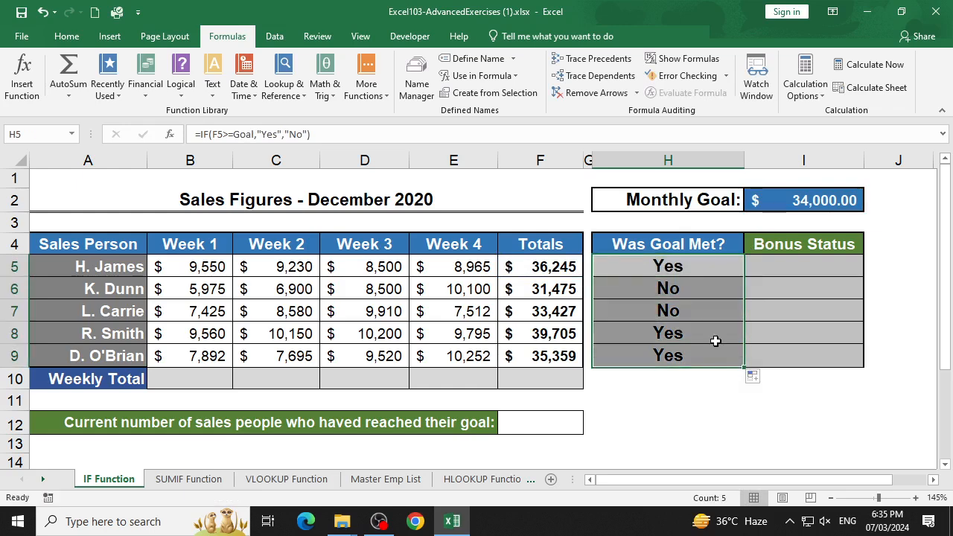
pyautogui.click(701, 320)
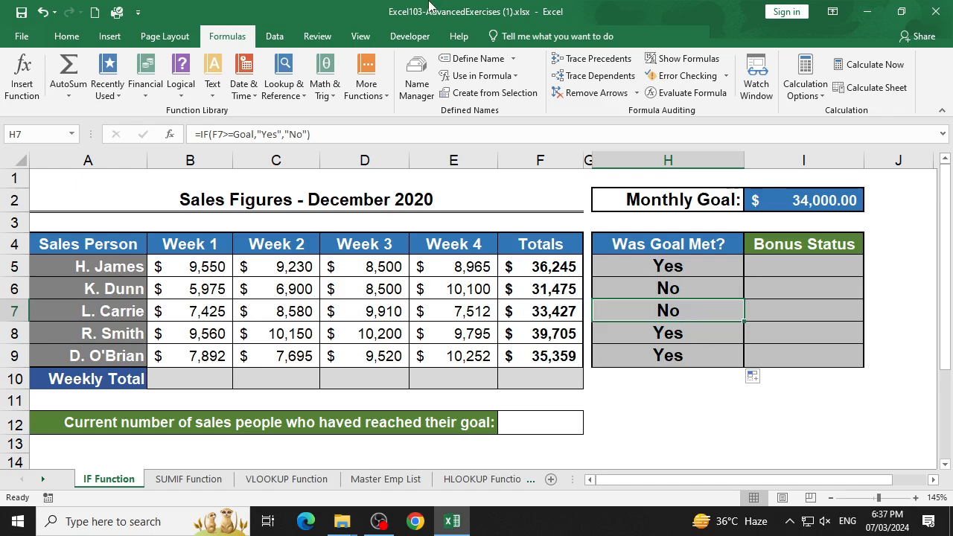
pyautogui.click(380, 521)
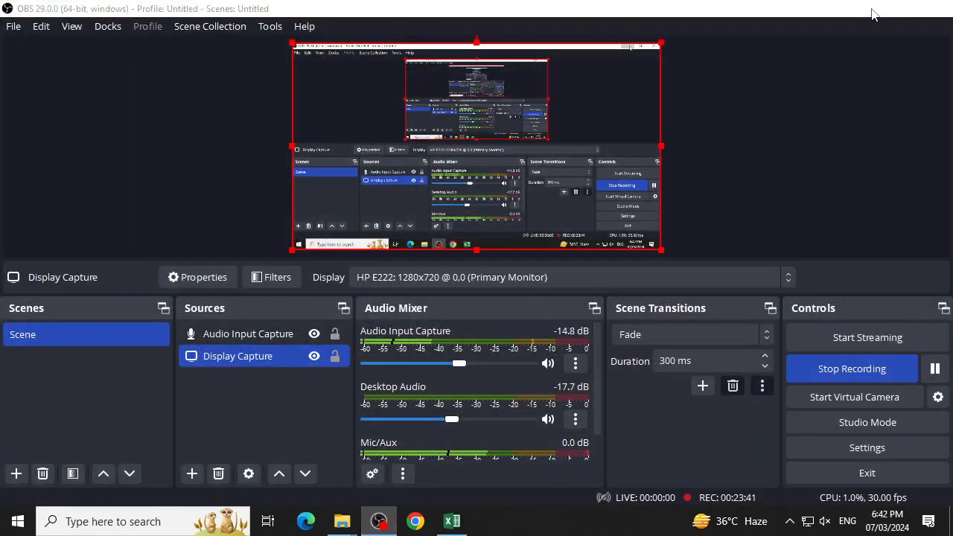
pyautogui.click(866, 8)
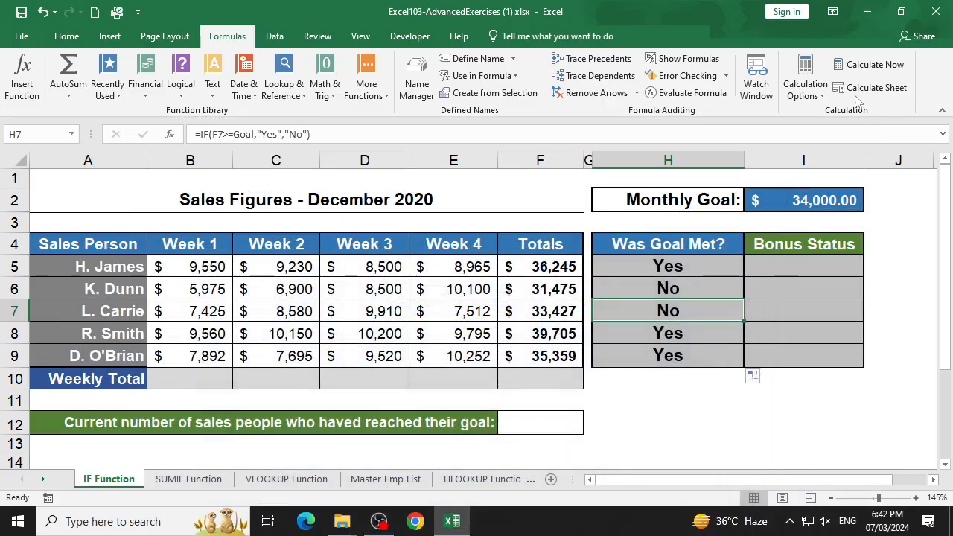
pyautogui.scroll(-2, 415, 398)
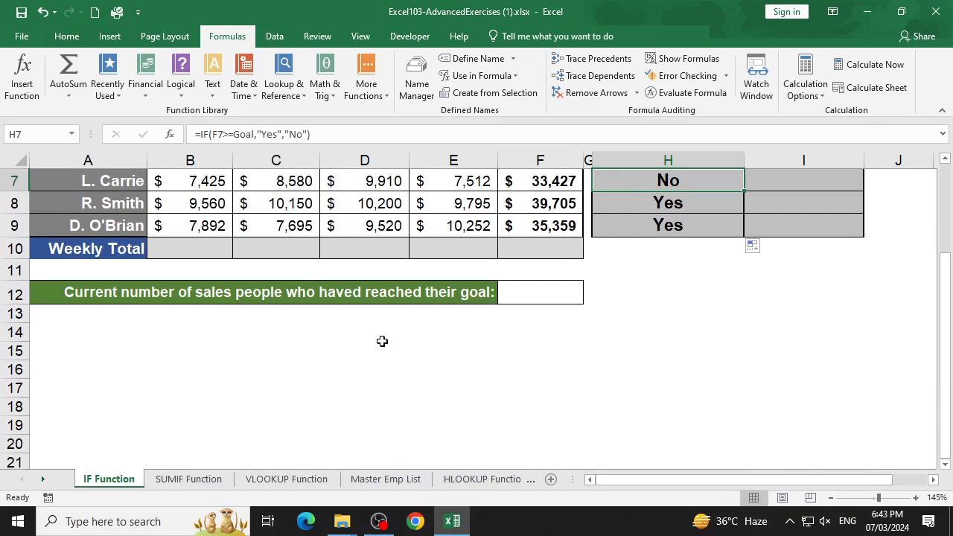
pyautogui.click(332, 343)
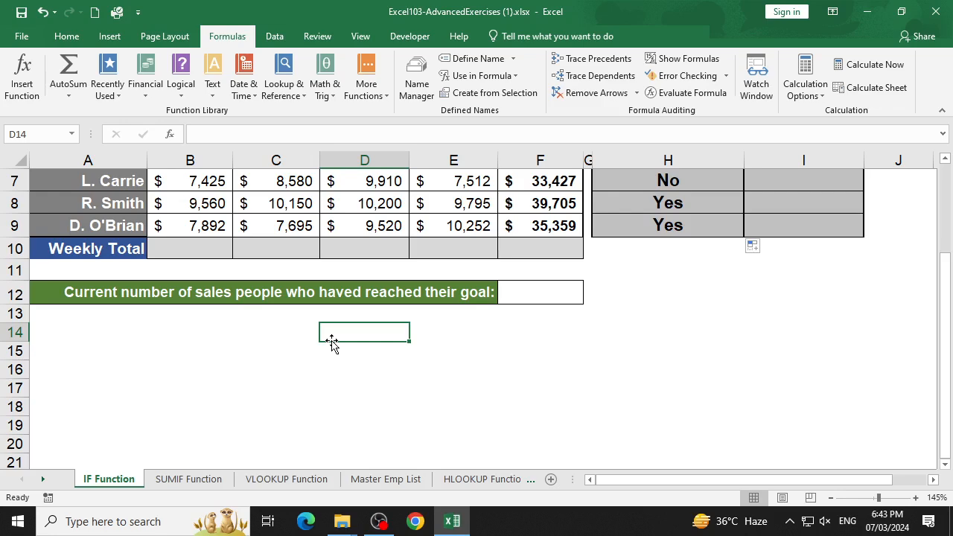
pyautogui.scroll(2, 332, 343)
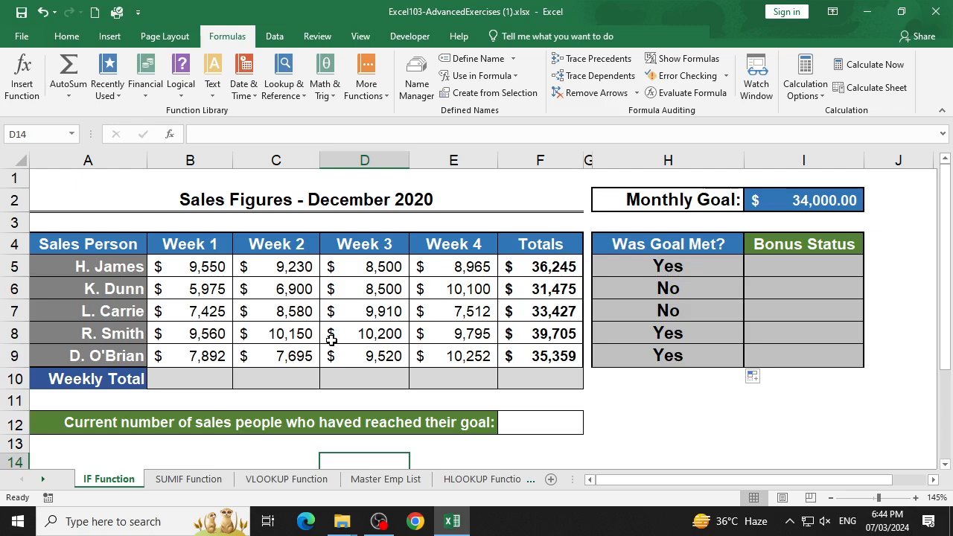
pyautogui.scroll(-1, 593, 422)
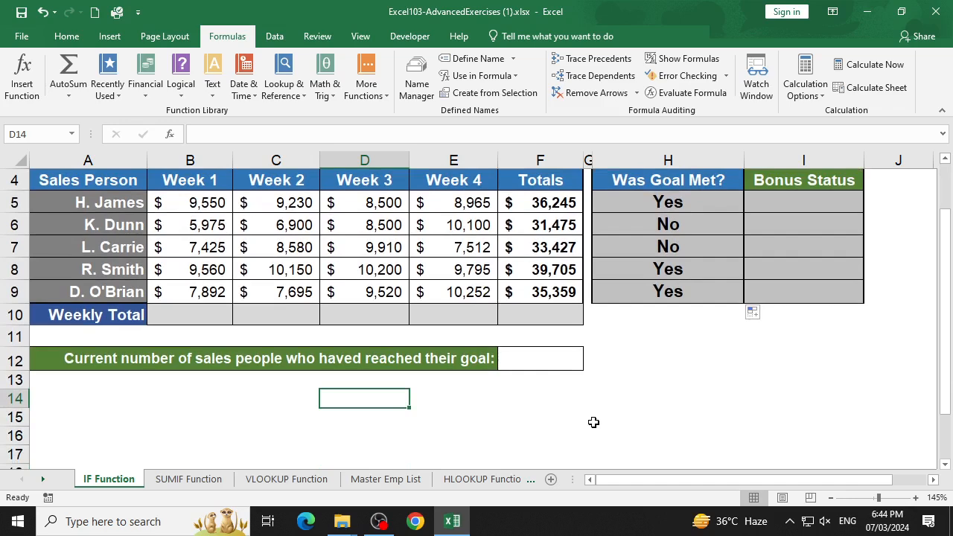
# - Start an AND formula in B14 with the first condition H5="Yes"
pyautogui.click(245, 384)
pyautogui.click(221, 383)
pyautogui.click(218, 394)
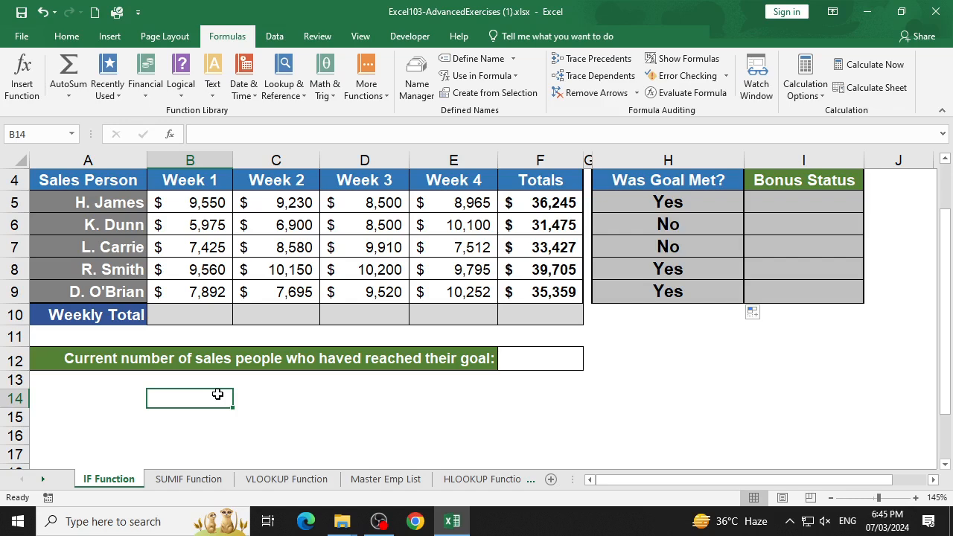
pyautogui.write('=')
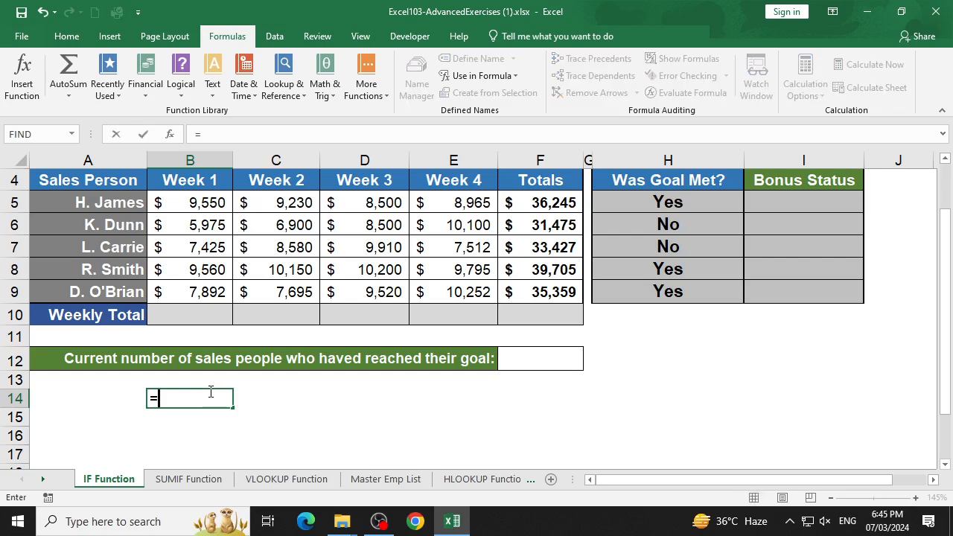
pyautogui.write('and')
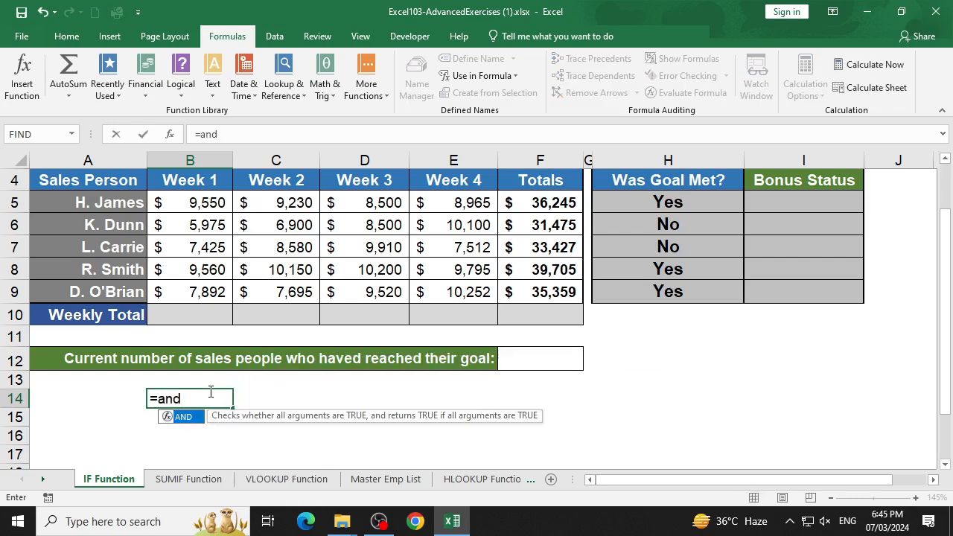
pyautogui.write('(')
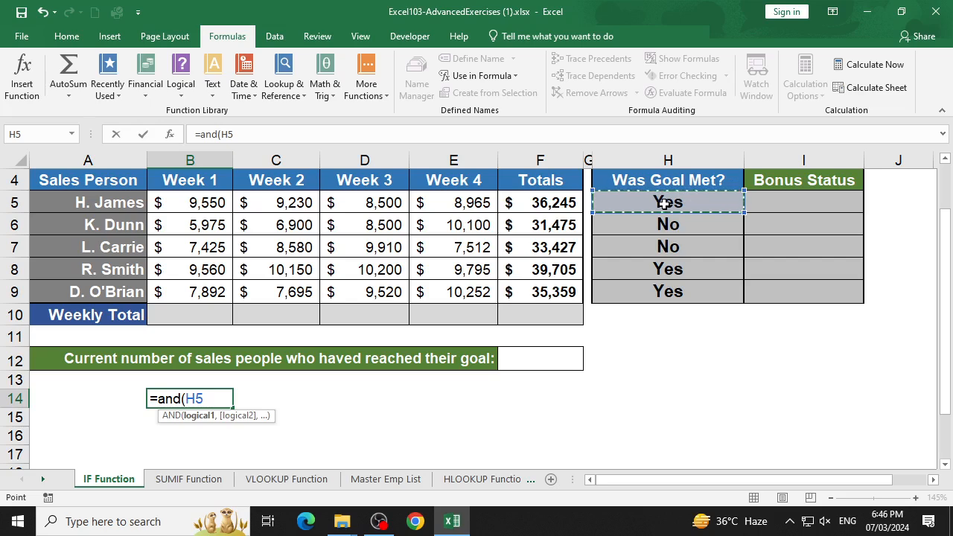
pyautogui.write('="Yes')
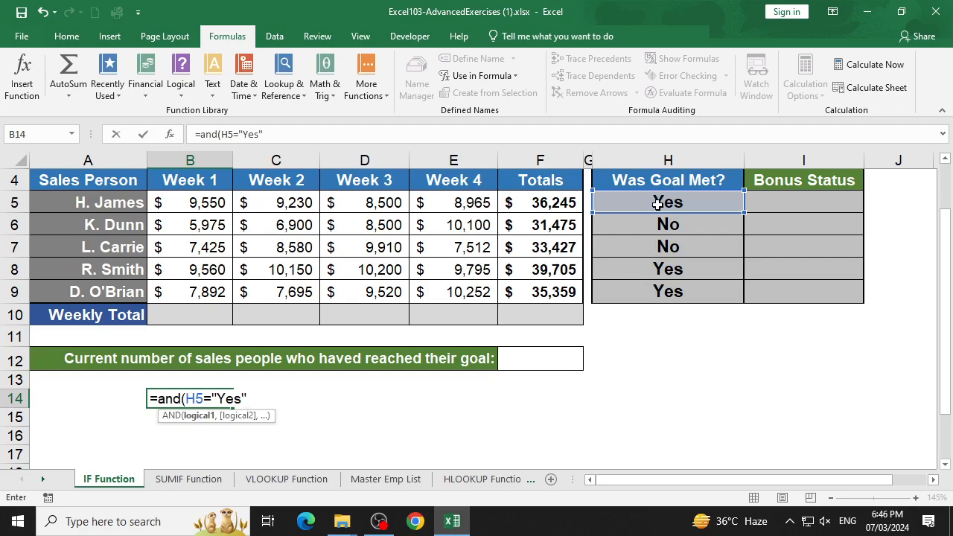
# - Add B5>=8000 as the second condition and enter the formula =AND(H5="Yes",B5>=8000) in B14
pyautogui.write(',')
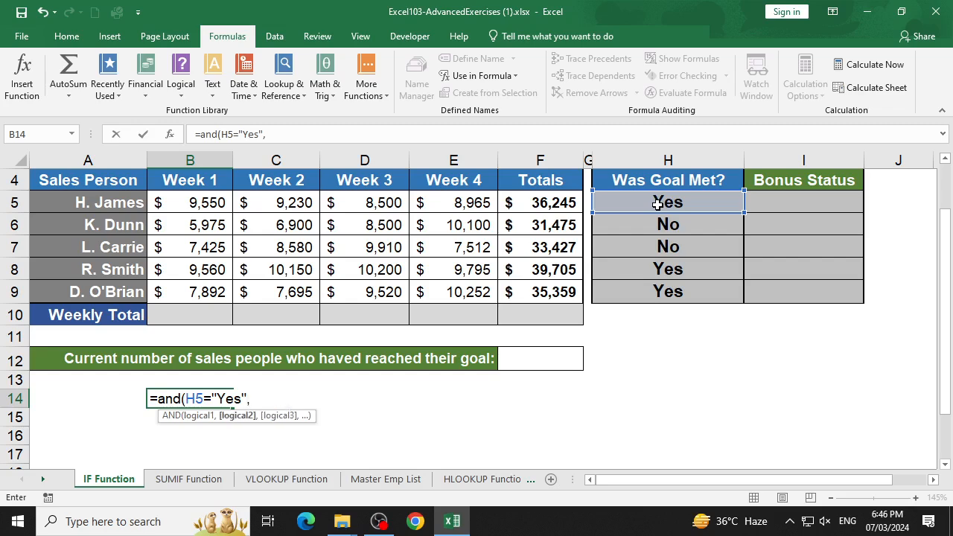
pyautogui.click(216, 203)
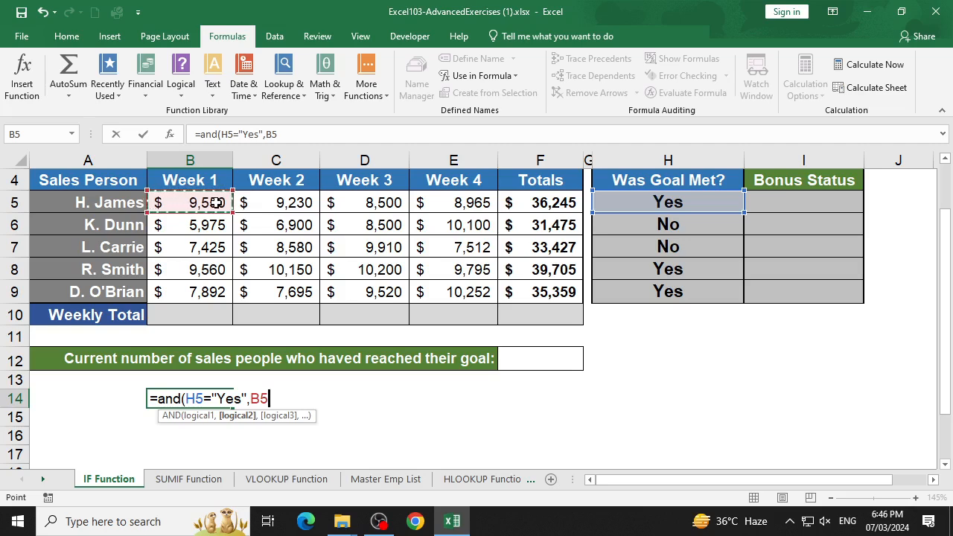
pyautogui.write('>=')
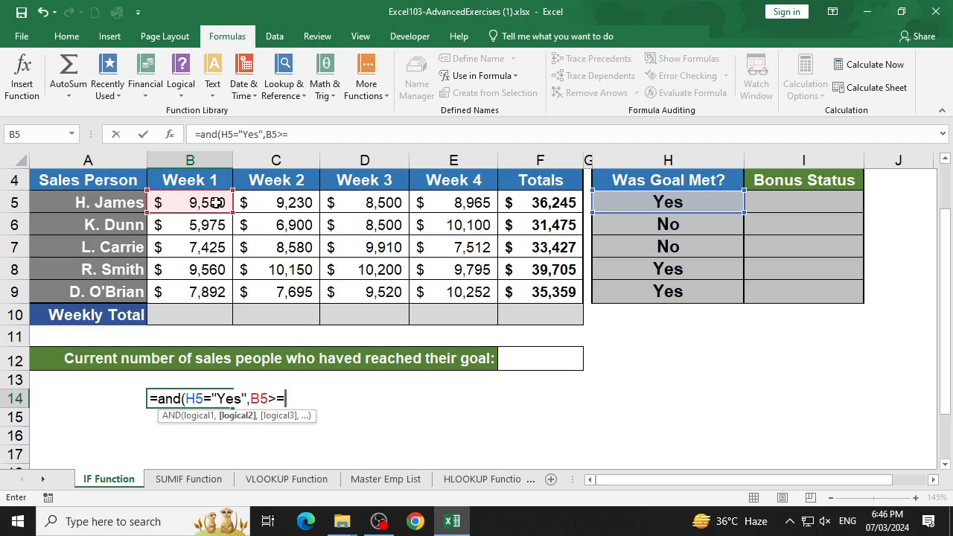
pyautogui.write('8000')
pyautogui.hotkey('ctrl', 'Return')
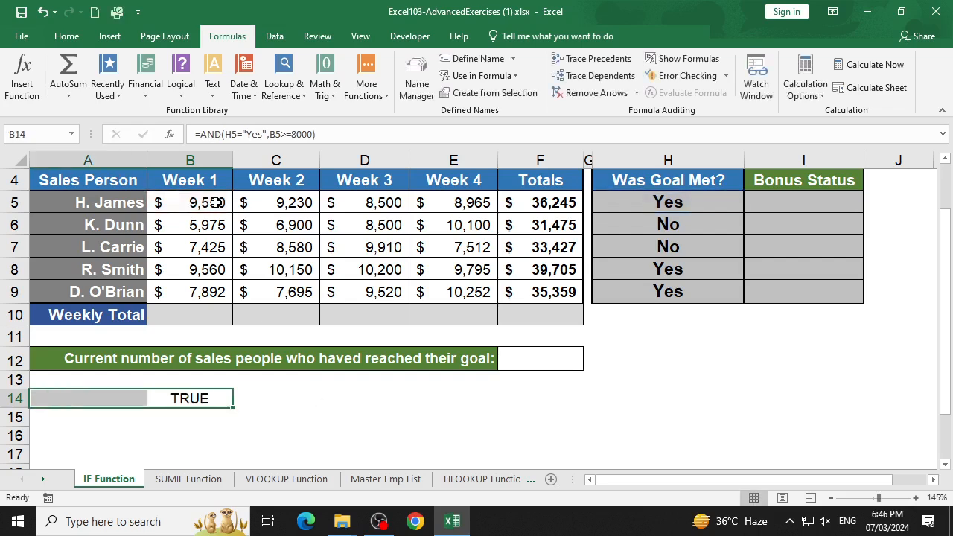
# - Edit the formula in B14 and copy its ending ,B5>=8000) for reuse
pyautogui.press('F2')
pyautogui.hotkey('shift', 'Left')
pyautogui.hotkey('shift', 'Left')
pyautogui.hotkey('shift', 'Left')
pyautogui.hotkey('shift', 'Left')
pyautogui.hotkey('shift', 'Left')
pyautogui.hotkey('shift', 'Left')
pyautogui.hotkey('shift', 'Left')
pyautogui.hotkey('shift', 'Left')
pyautogui.hotkey('shift', 'Left')
pyautogui.hotkey('shift', 'Left')
pyautogui.hotkey('shift', 'Right')
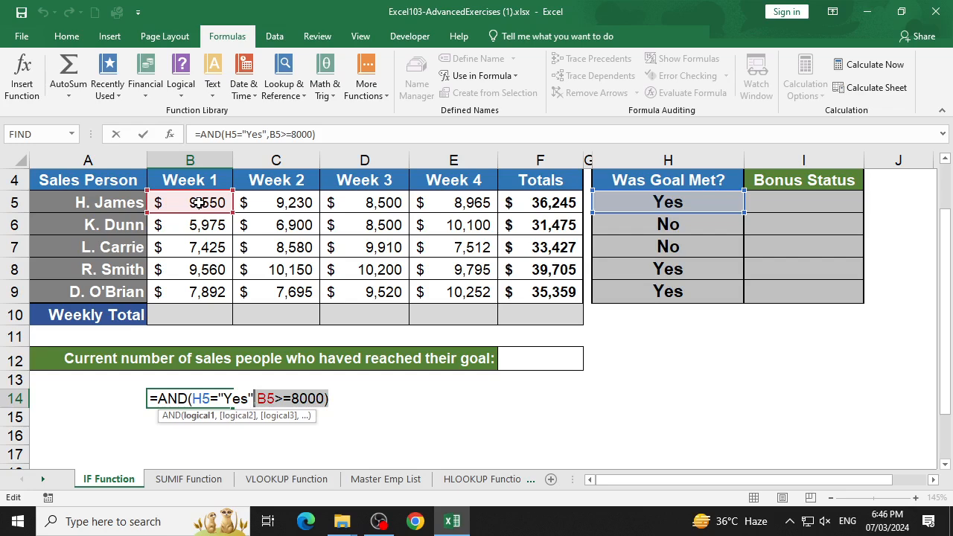
pyautogui.press('Left')
pyautogui.press('Right')
pyautogui.press('Right')
pyautogui.press('Right')
pyautogui.press('Right')
pyautogui.press('Right')
pyautogui.press('Right')
pyautogui.press('Right')
pyautogui.press('Right')
pyautogui.press('Right')
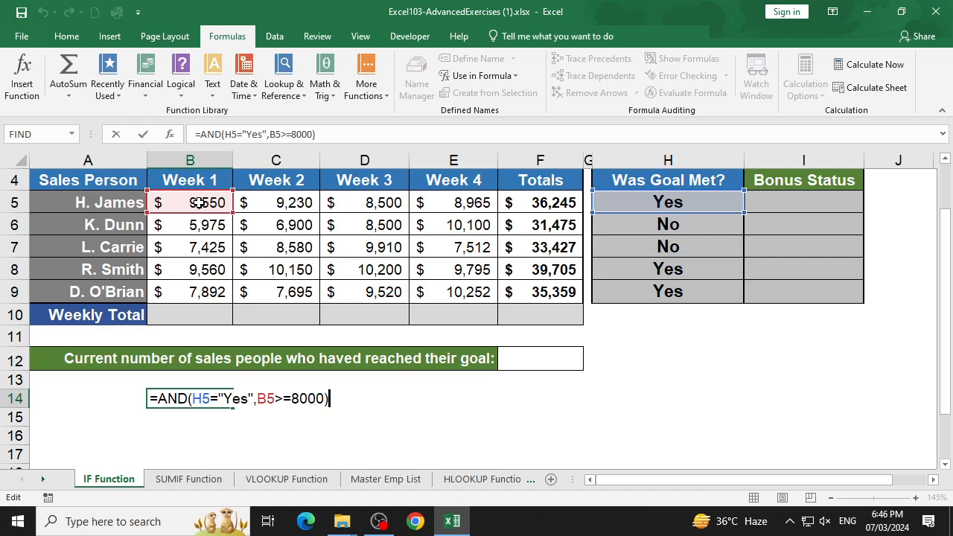
# - Extend the AND formula with the third condition C5>=8000, reusing the copied text and removing the surplus B5 reference
pyautogui.press('BackSpace')
pyautogui.write(',')
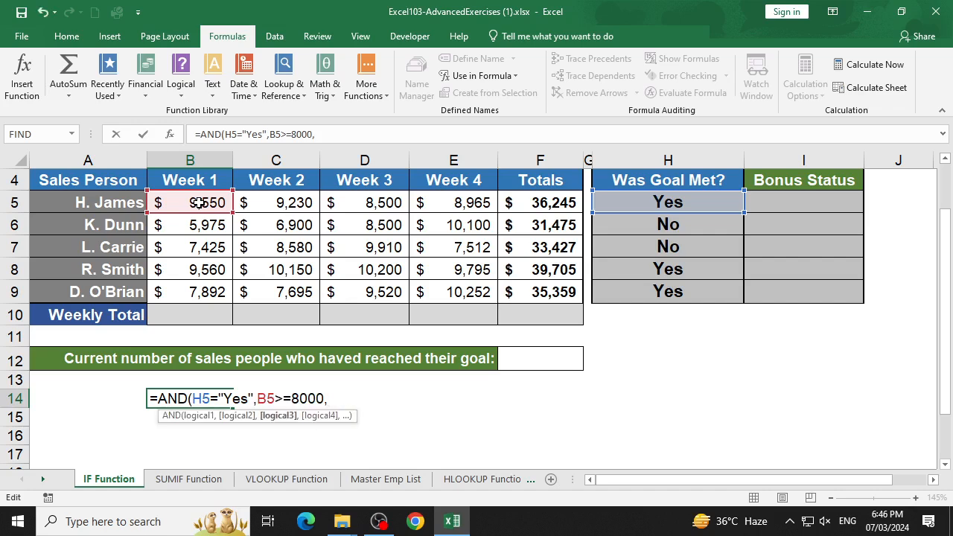
pyautogui.click(268, 207)
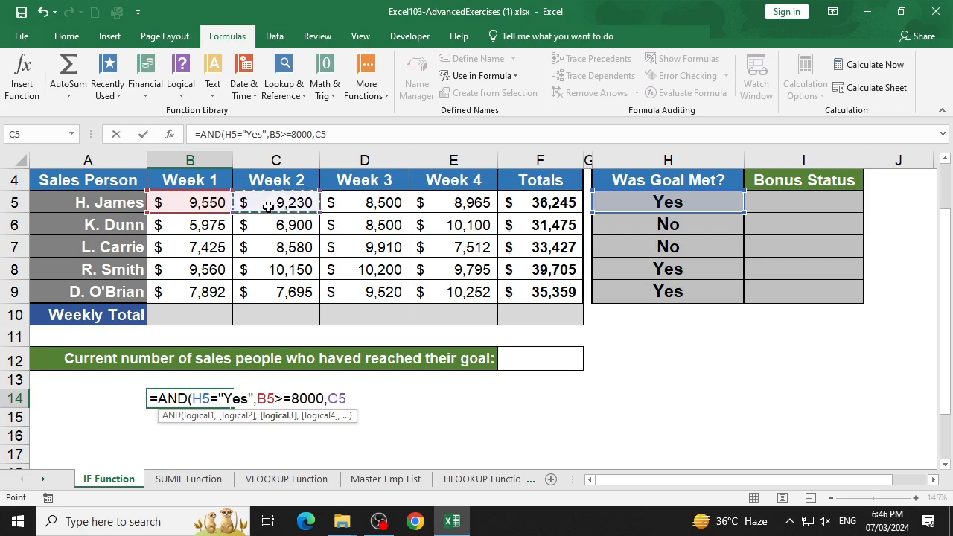
pyautogui.write(',B5>=8000)')
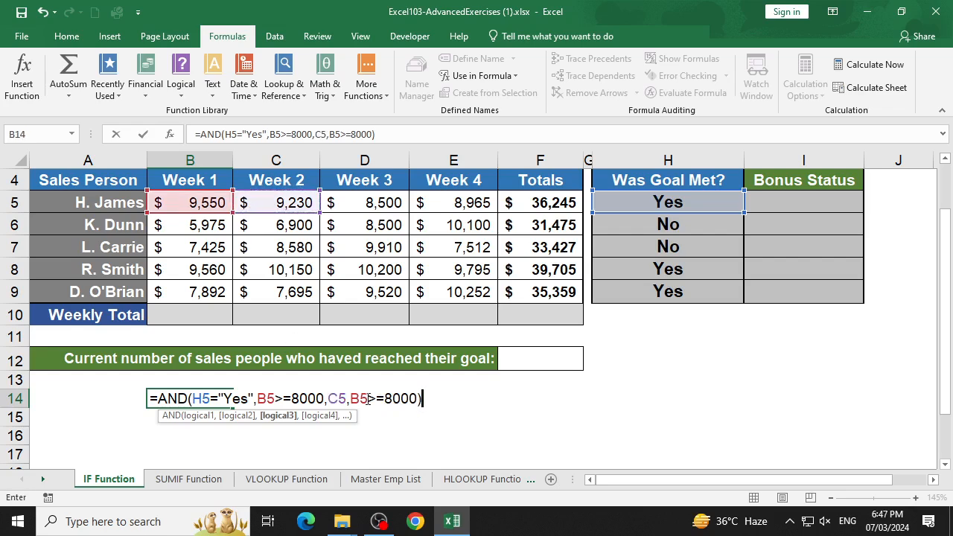
pyautogui.click(368, 400)
pyautogui.press('BackSpace')
pyautogui.press('BackSpace')
pyautogui.press('BackSpace')
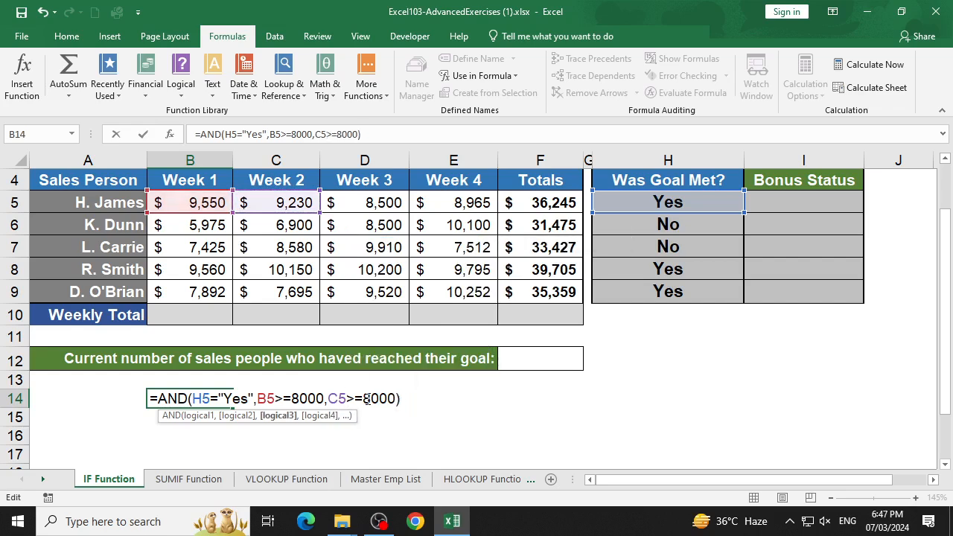
# - Remove the formula's closing parenthesis and copy the comparison >=8000 that follows C5
pyautogui.click(407, 399)
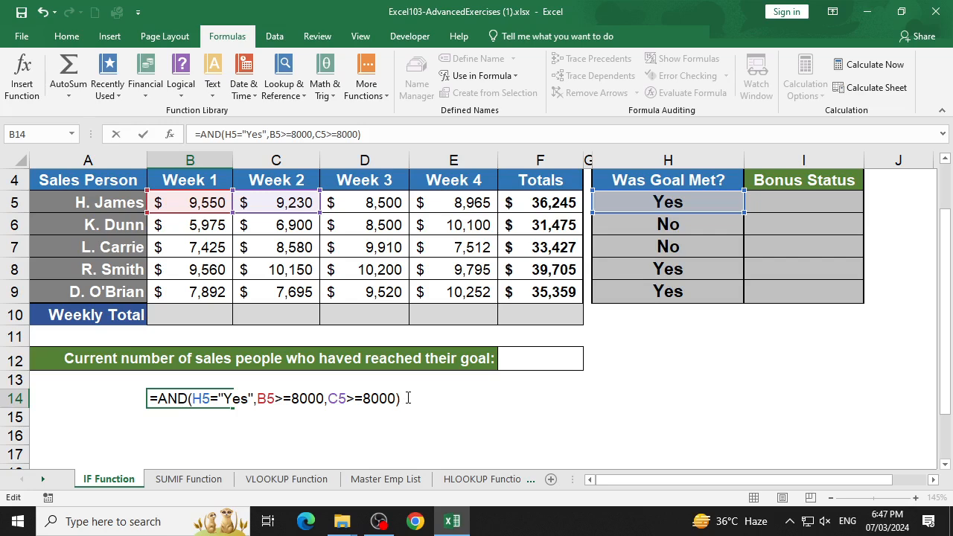
pyautogui.press('BackSpace')
pyautogui.hotkey('shift', 'Left')
pyautogui.hotkey('shift', 'Left')
pyautogui.hotkey('shift', 'Left')
pyautogui.hotkey('shift', 'Left')
pyautogui.hotkey('shift', 'Left')
pyautogui.hotkey('shift', 'Left')
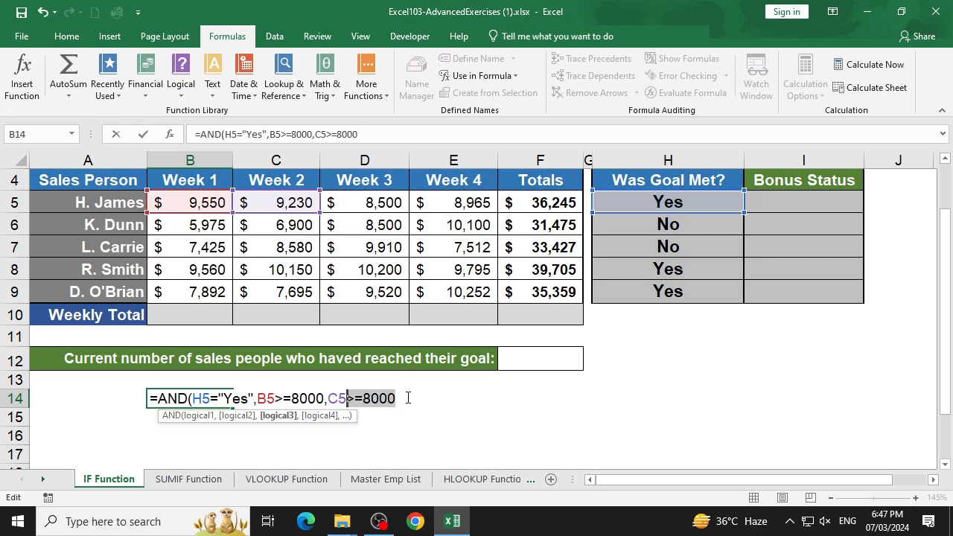
pyautogui.press('Right')
pyautogui.press('Right')
pyautogui.press('Right')
pyautogui.press('Right')
pyautogui.press('Right')
pyautogui.press('Right')
# - Add the conditions D5>=8000 and E5>=8000, then close and enter the AND formula in B14
pyautogui.write(',')
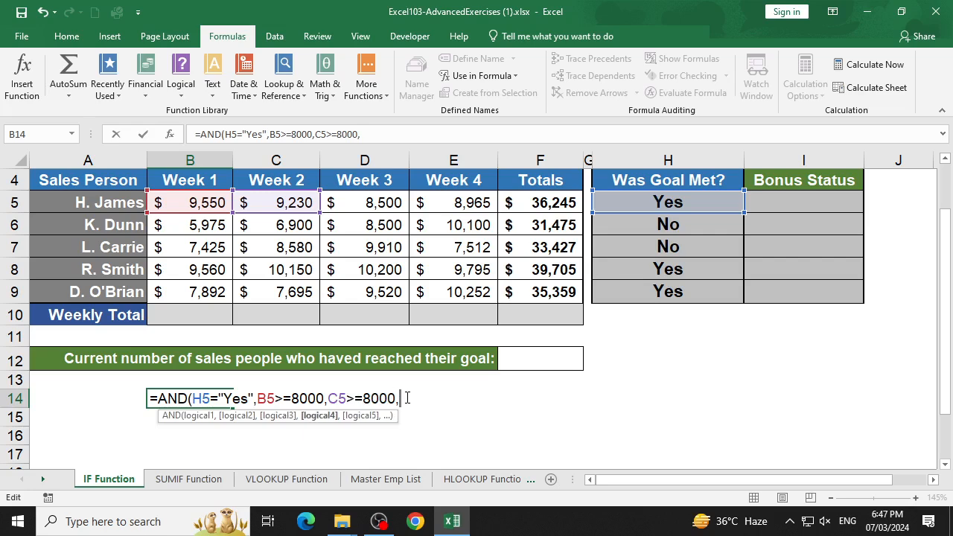
pyautogui.click(379, 202)
pyautogui.write('>=8000')
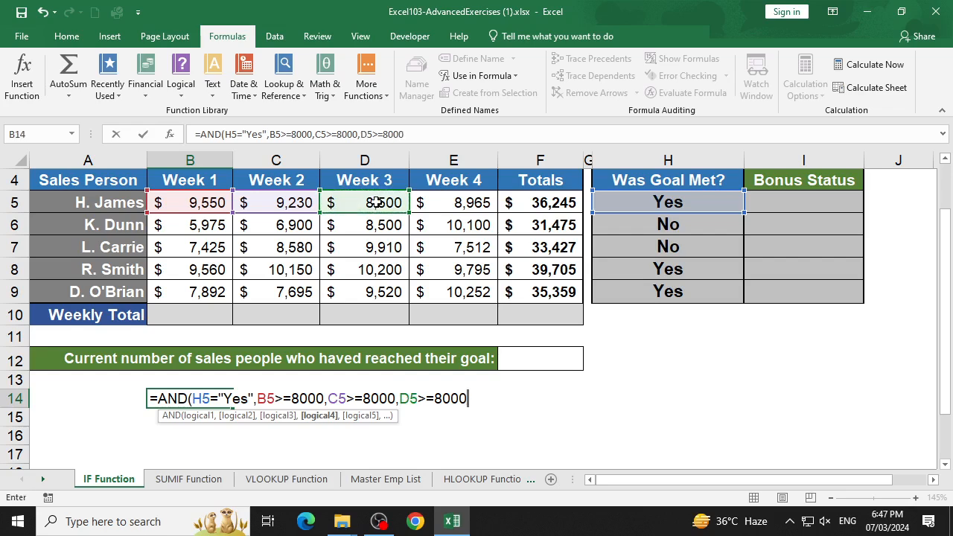
pyautogui.write(',')
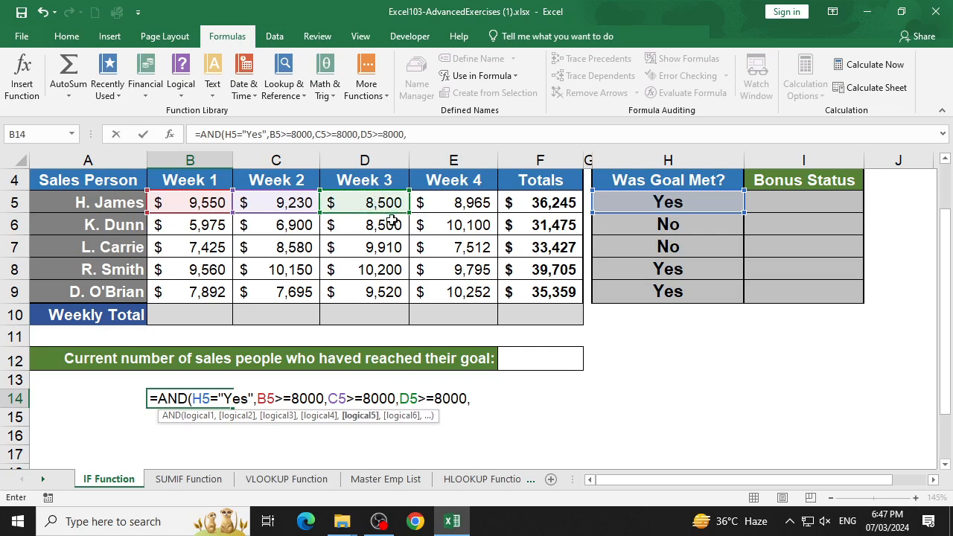
pyautogui.click(456, 203)
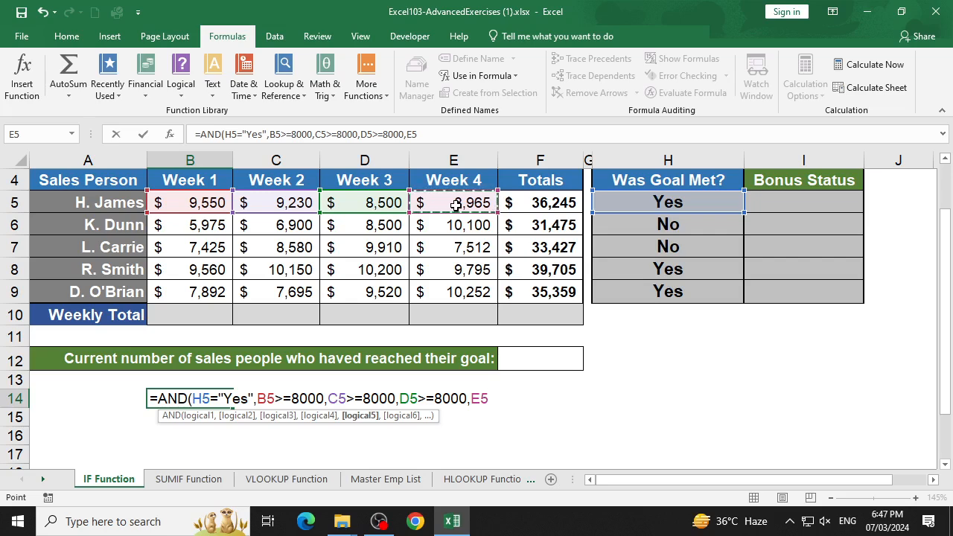
pyautogui.write('>=8000')
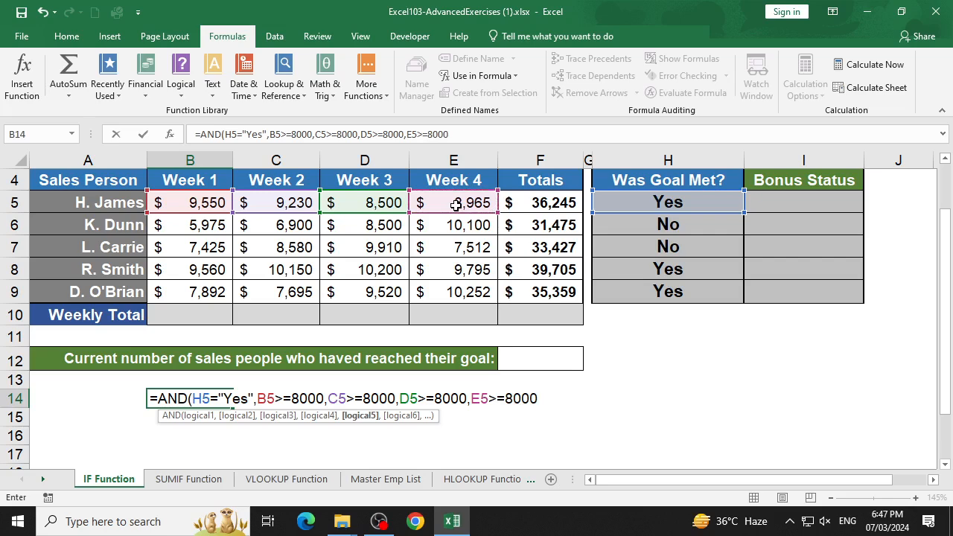
pyautogui.write(')')
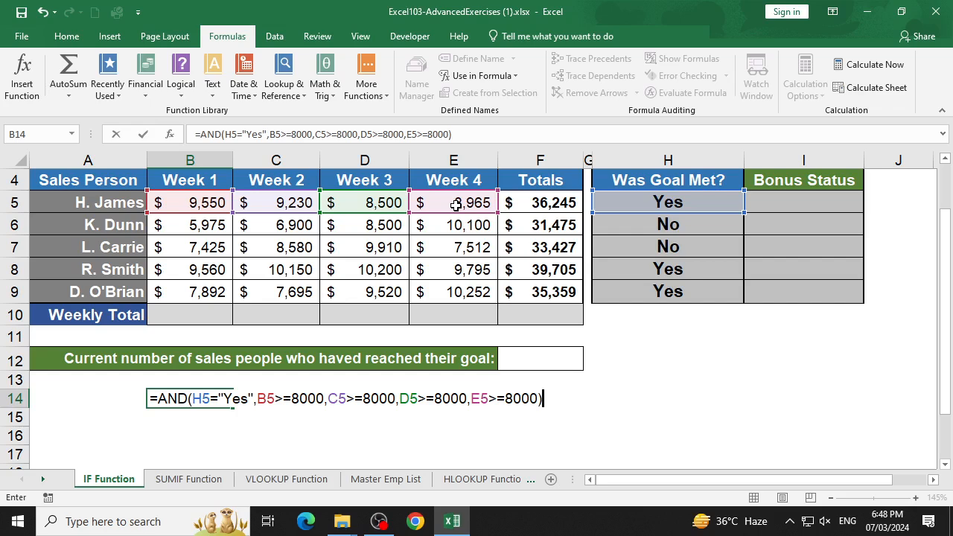
pyautogui.press('Return')
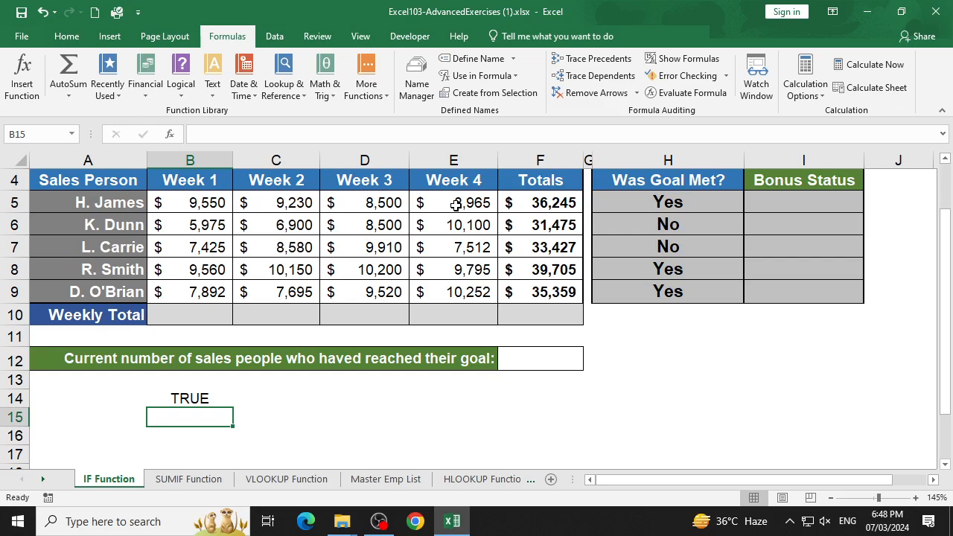
# - Test the AND formula by setting the Week 1 figure in B5 to 7000, and undo that change
pyautogui.click(201, 209)
pyautogui.write('7000')
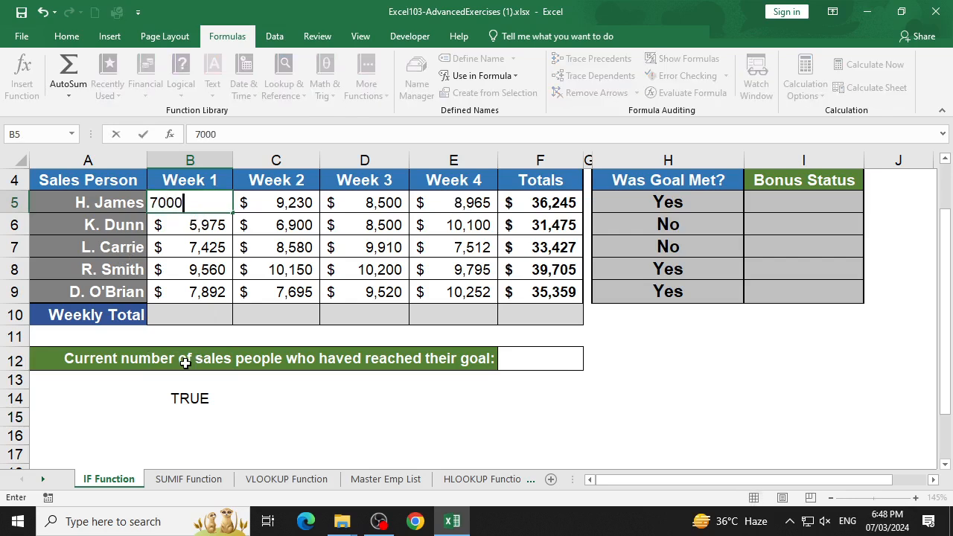
pyautogui.press('Return')
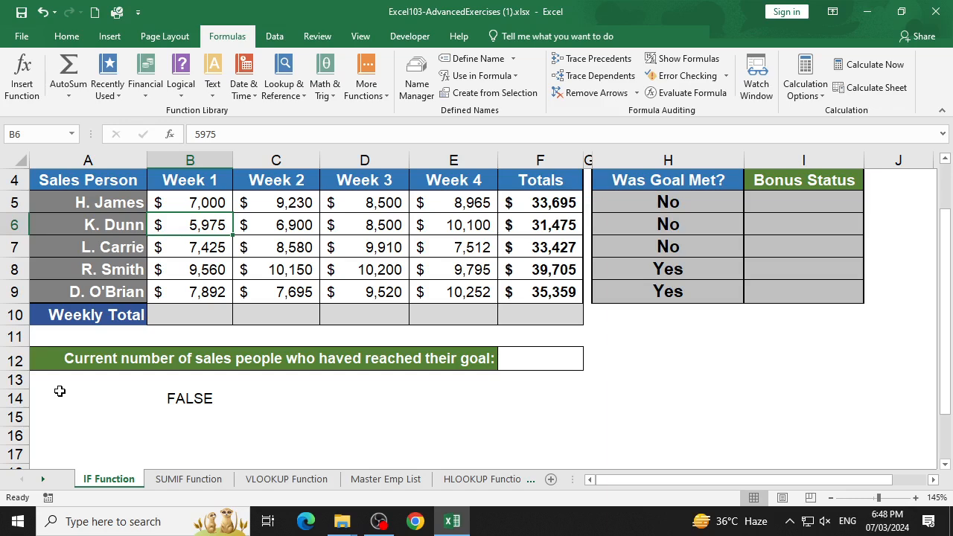
pyautogui.hotkey('ctrl', 'z')
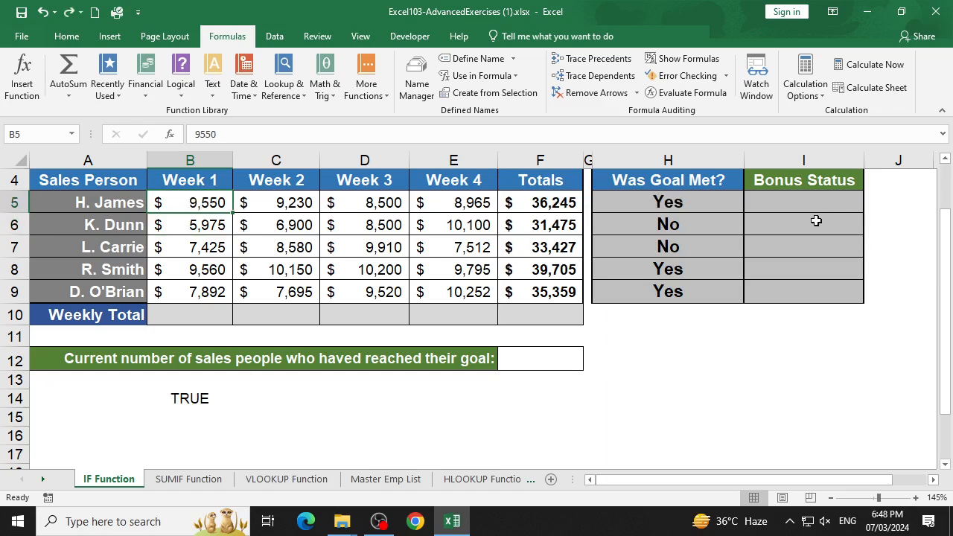
# - Overwrite the Was Goal Met? cell H5 with No to test the AND formula's first condition
pyautogui.click(690, 204)
pyautogui.write('No')
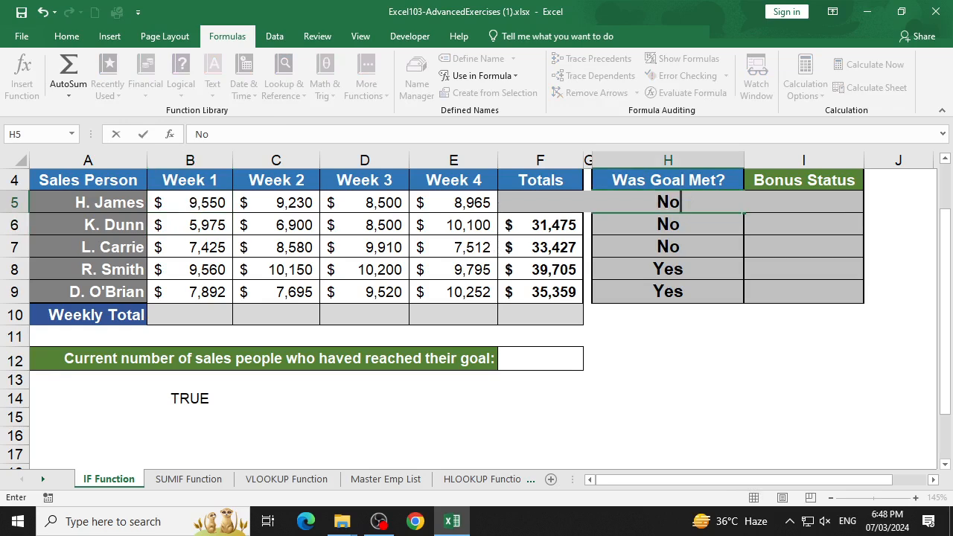
pyautogui.press('Return')
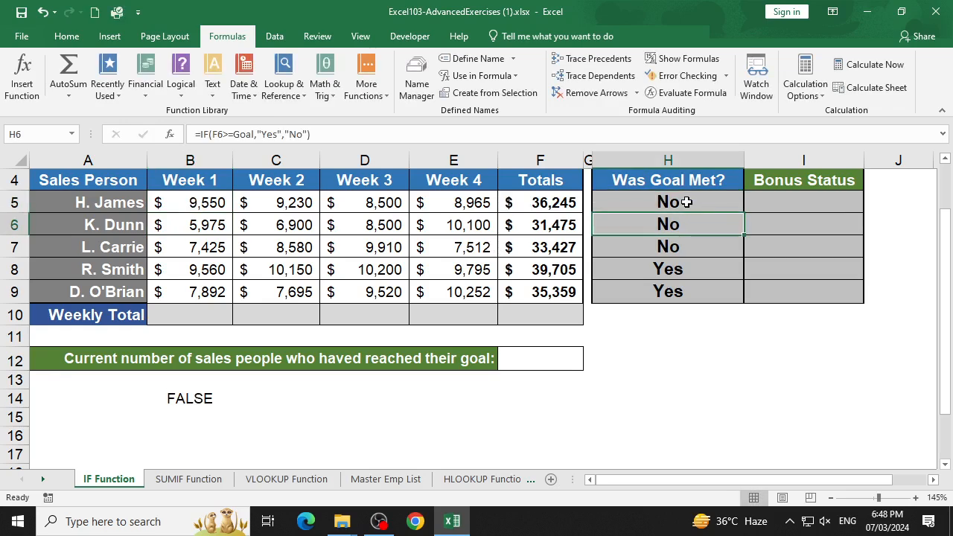
# - Undo the No entry in H5, and begin an AND formula in C14 with the first condition H5="Yes"
pyautogui.hotkey('ctrl', 'z')
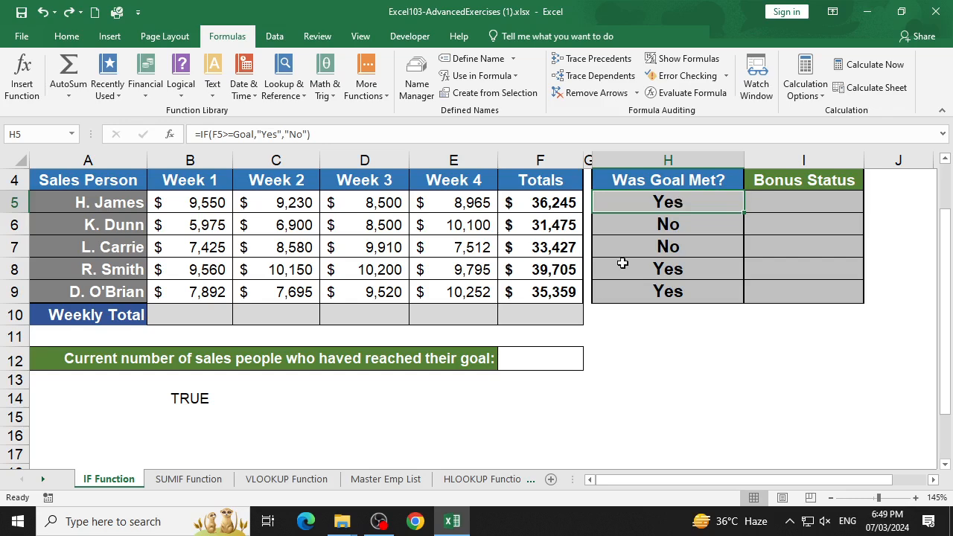
pyautogui.click(247, 399)
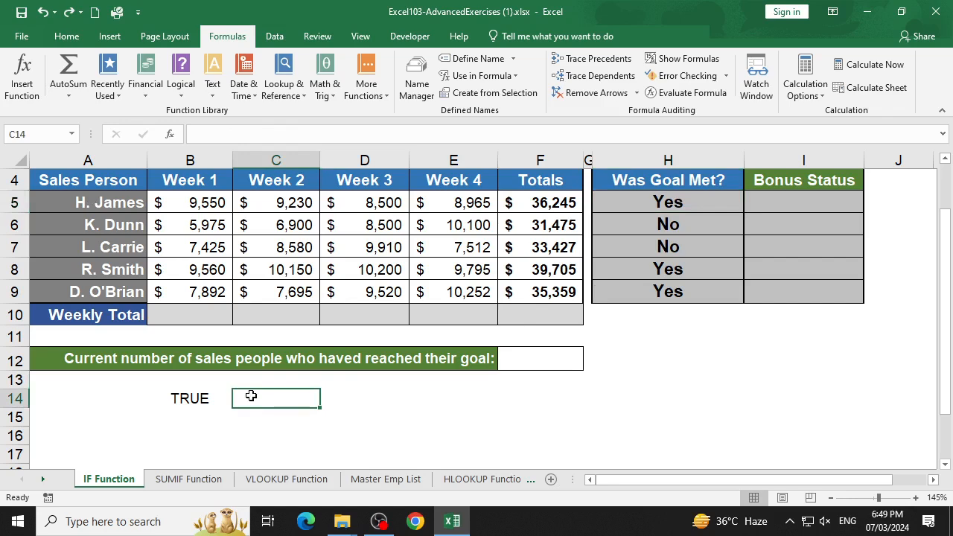
pyautogui.write('=and(')
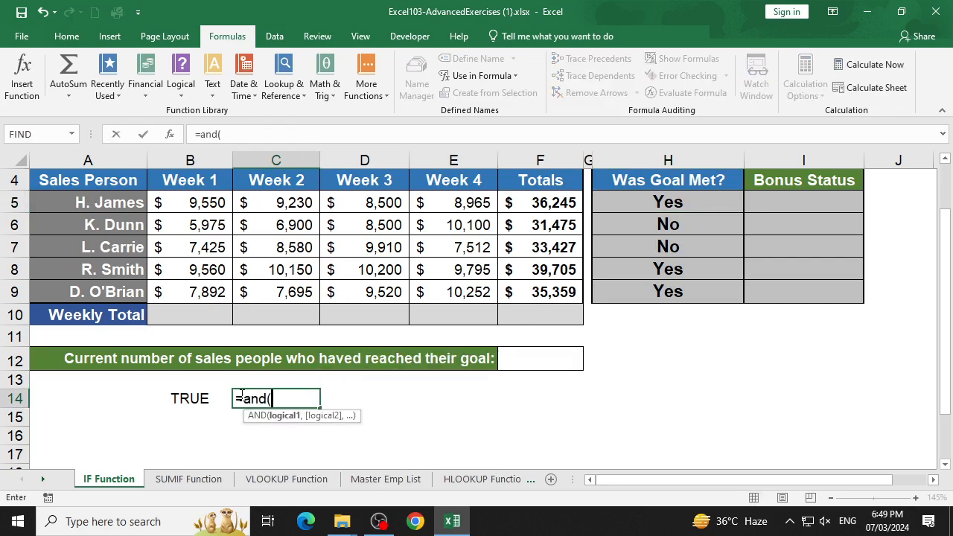
pyautogui.click(690, 202)
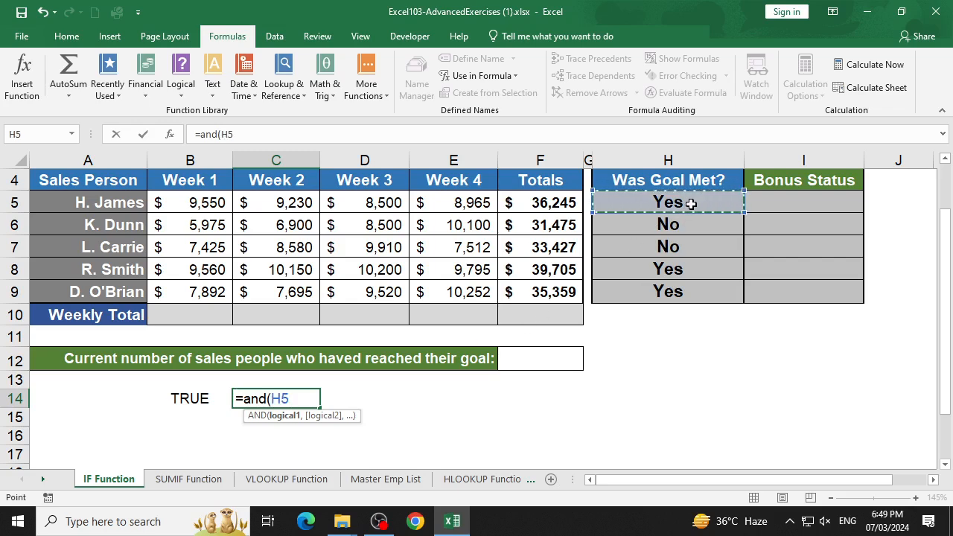
pyautogui.write('=')
pyautogui.write('"Yes')
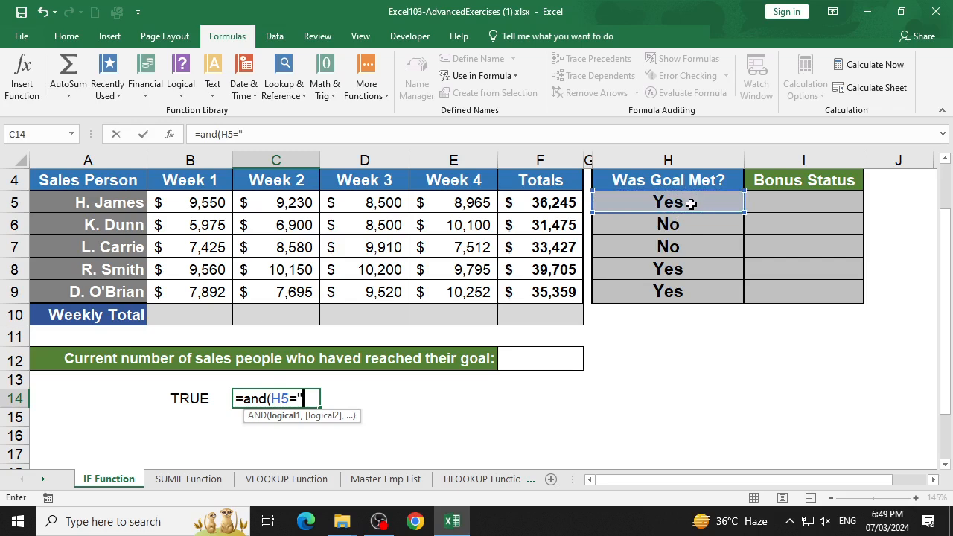
pyautogui.write('"')
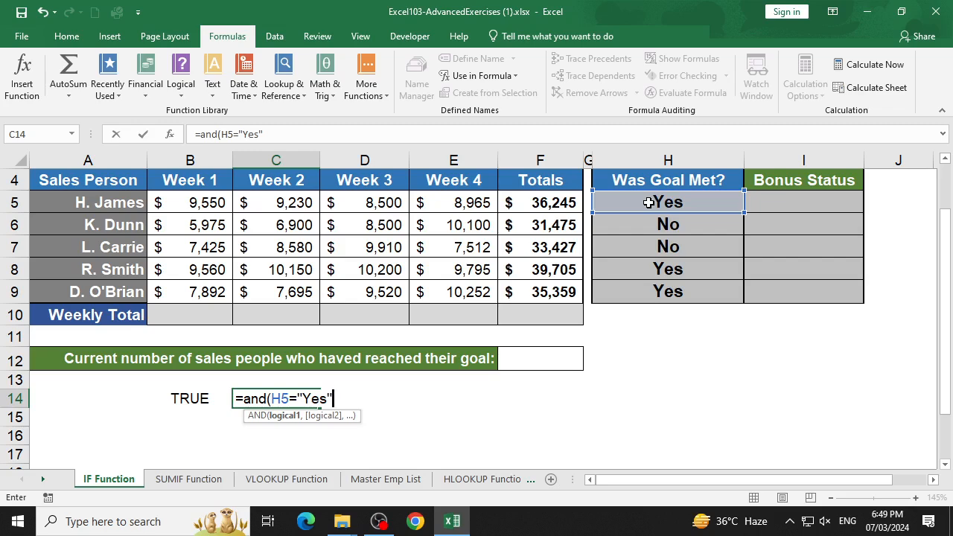
pyautogui.write(',')
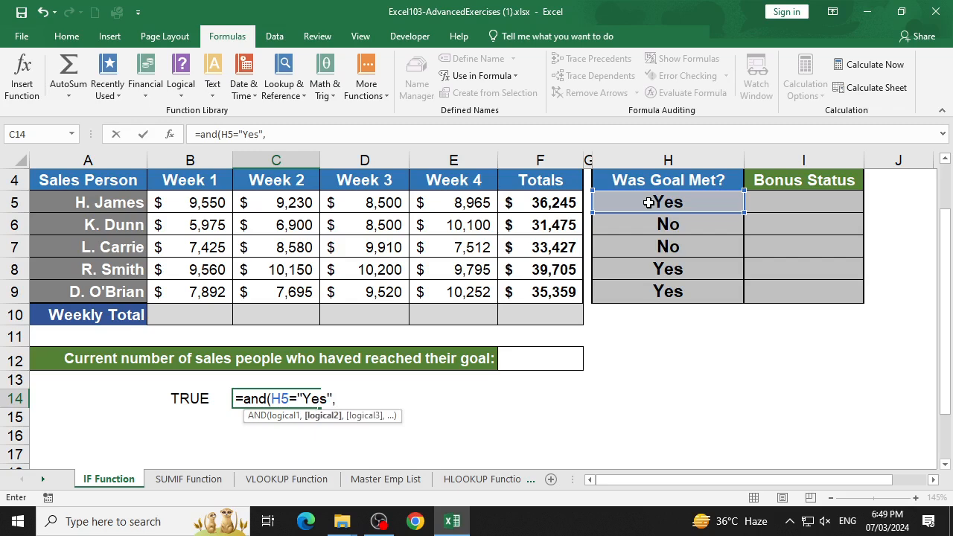
pyautogui.write('min(')
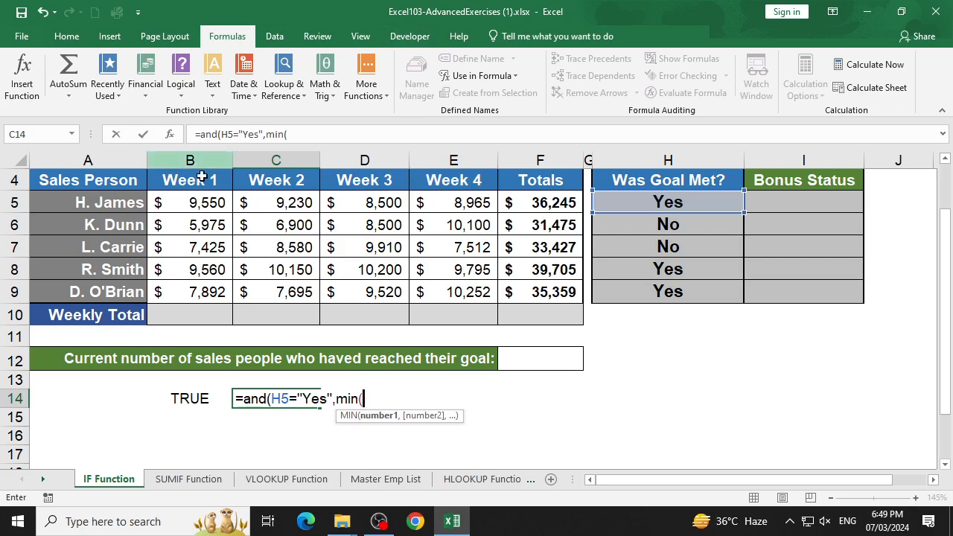
# - Add MIN(B5:E5)>=8000 as the second AND condition, then close and enter the formula in C14
pyautogui.moveTo(190, 203); pyautogui.dragTo(481, 207)
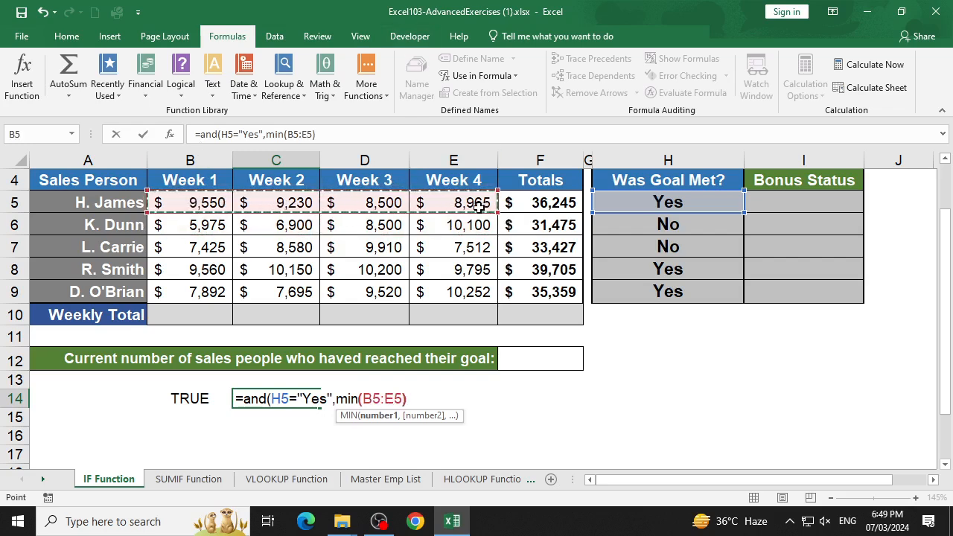
pyautogui.write(')')
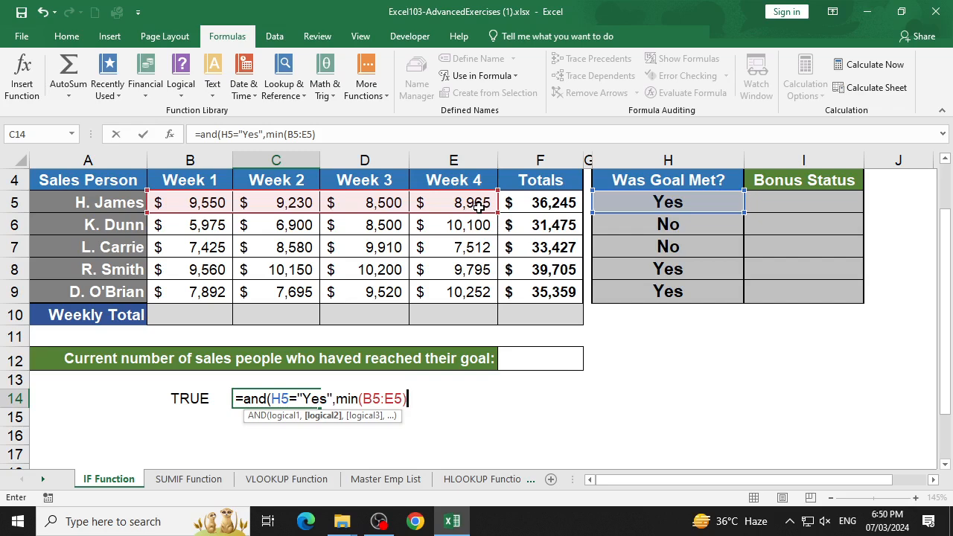
pyautogui.write('>=8000')
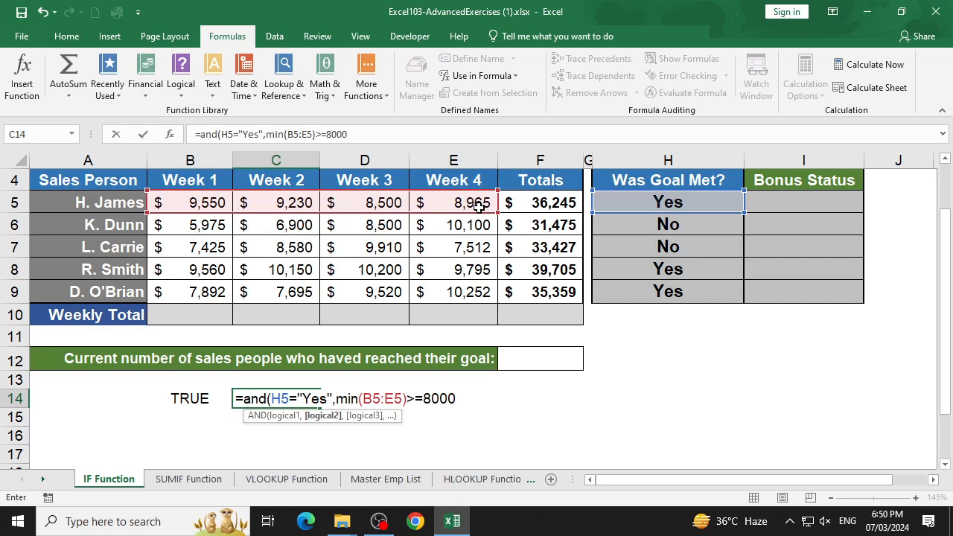
pyautogui.write(')')
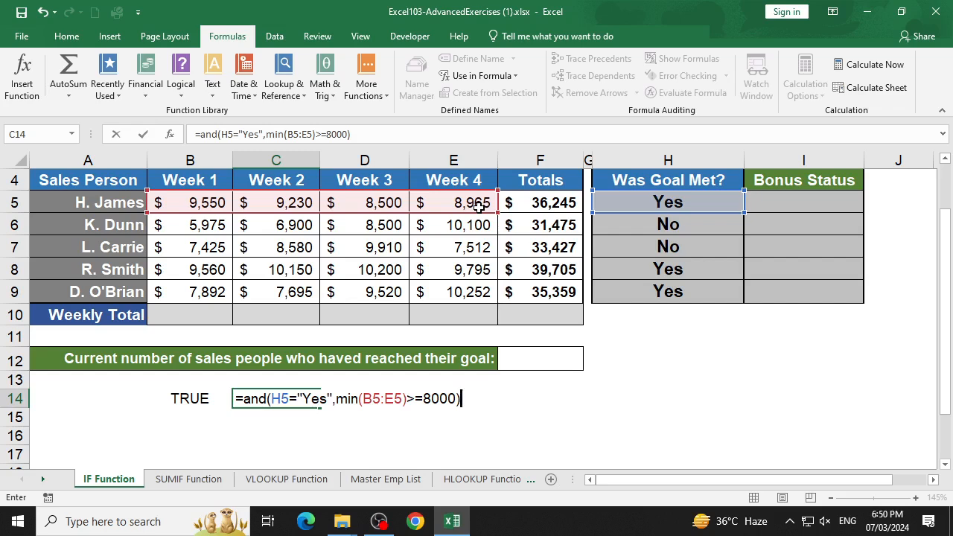
pyautogui.press('Return')
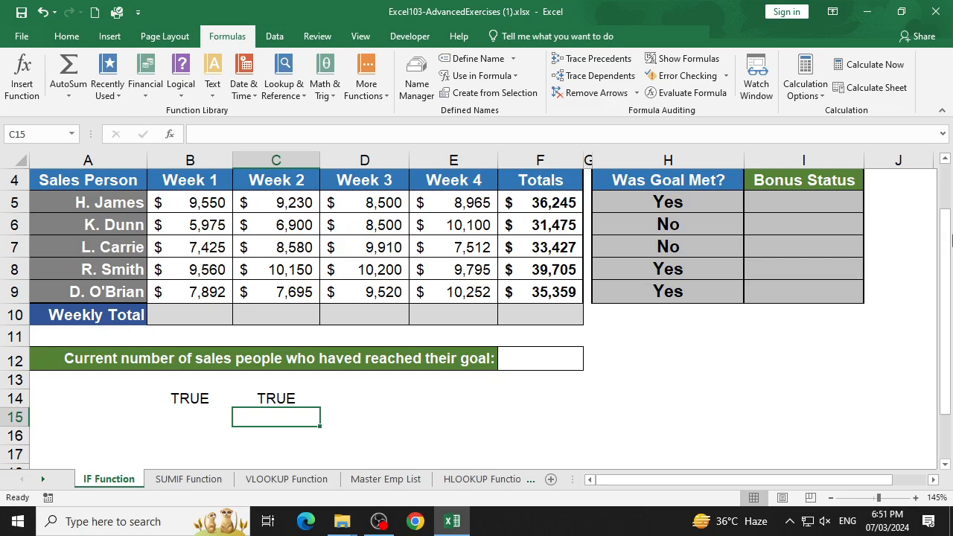
# - Begin an IF formula in Bonus Status cell I5 with a nested AND whose first condition is H5="Yes"
pyautogui.click(825, 201)
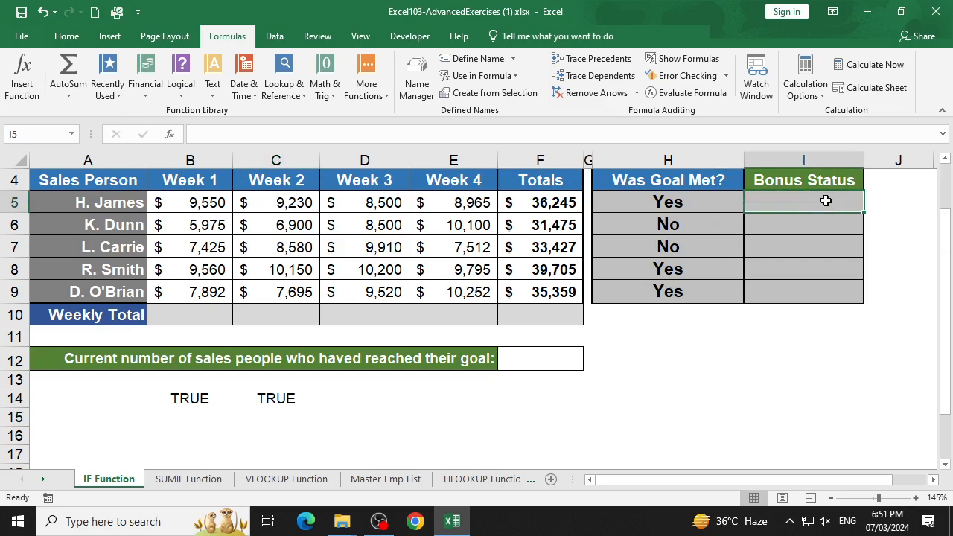
pyautogui.write('=')
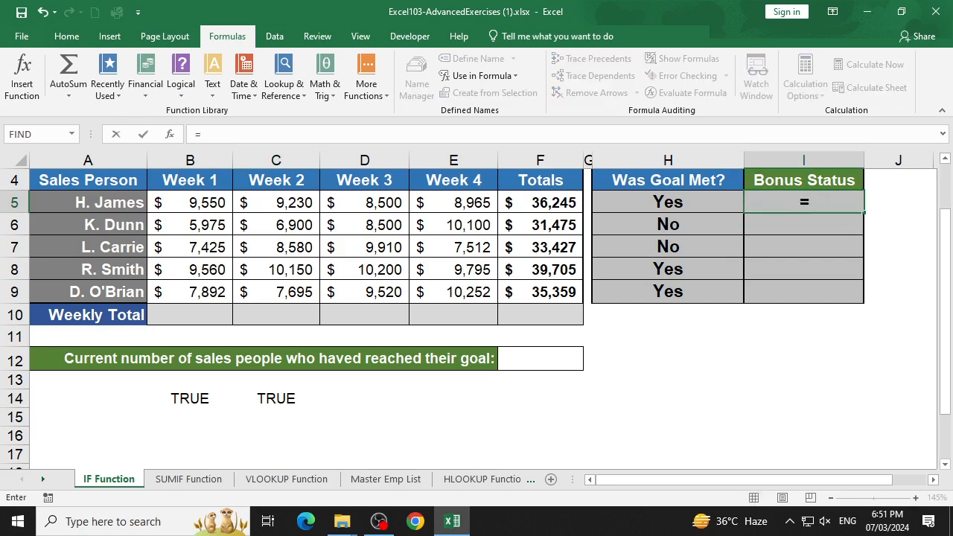
pyautogui.write('if(')
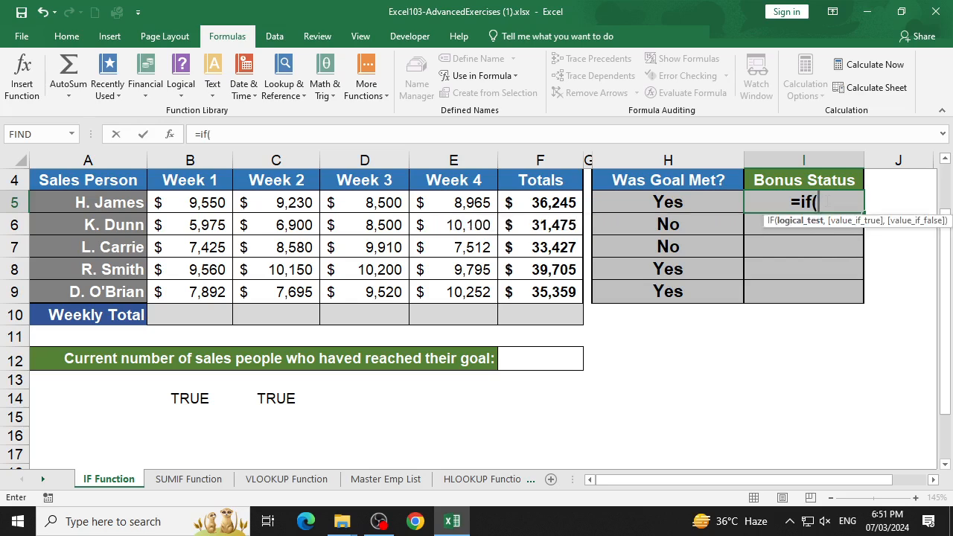
pyautogui.write('and(')
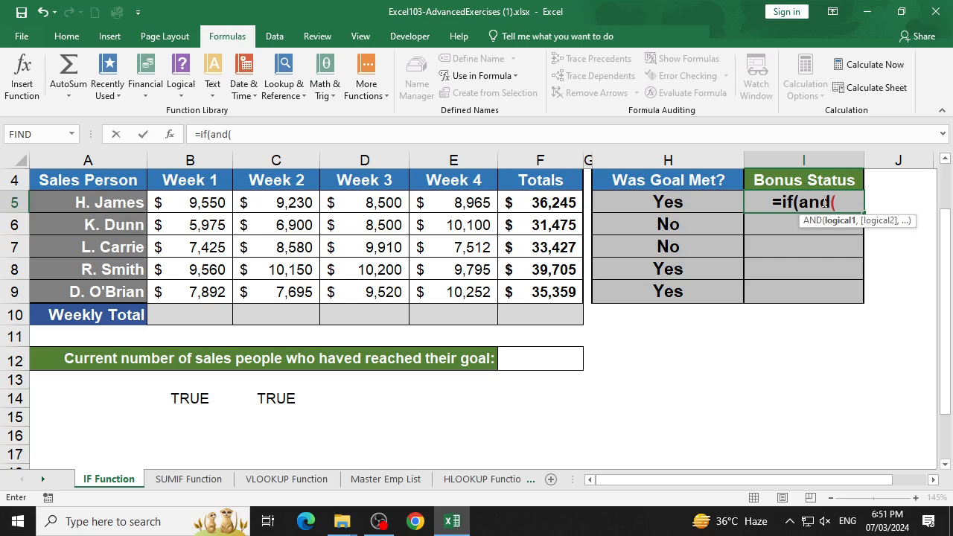
pyautogui.click(689, 203)
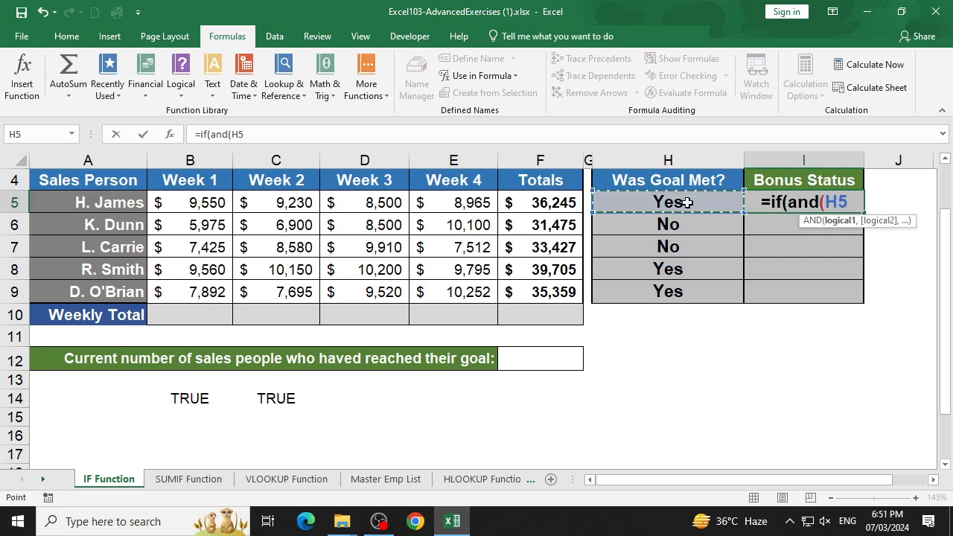
pyautogui.write('=')
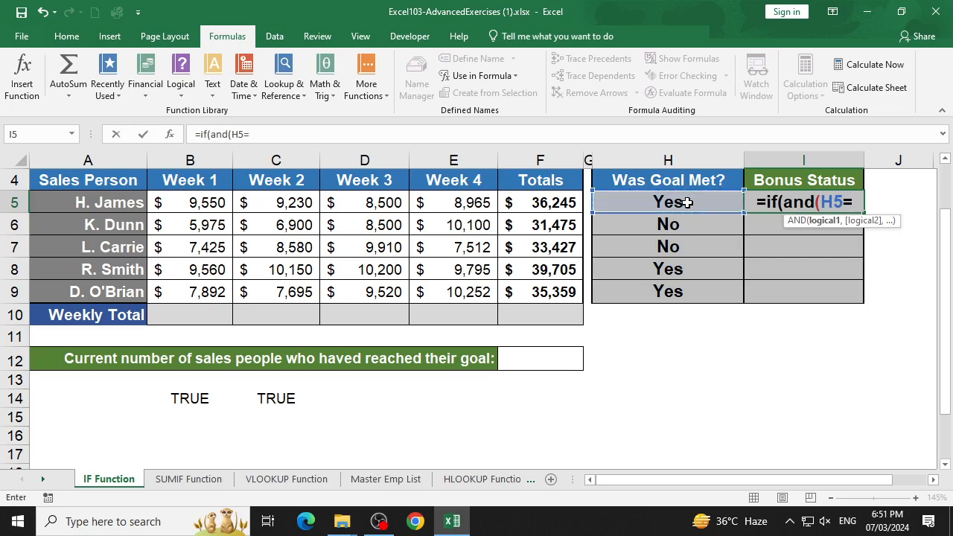
pyautogui.write('"Yes')
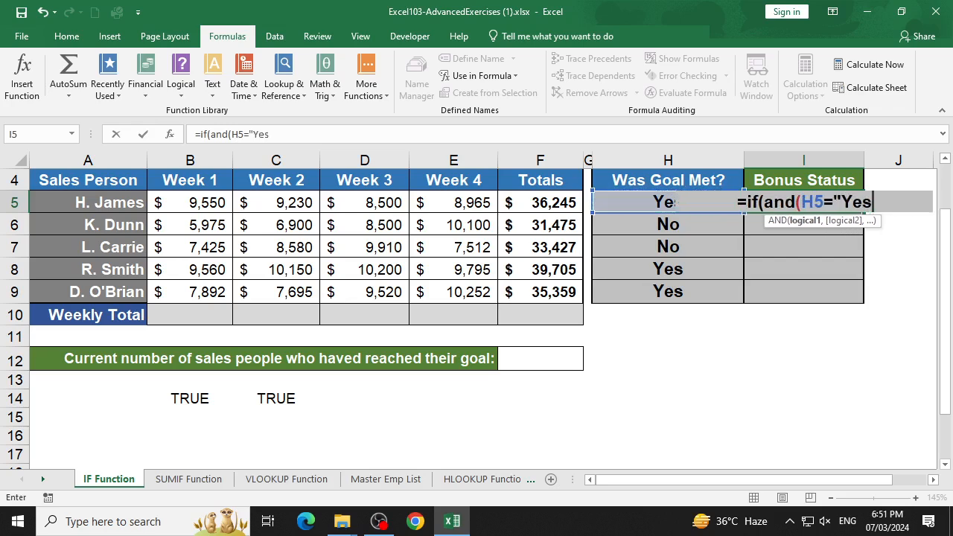
pyautogui.write('",')
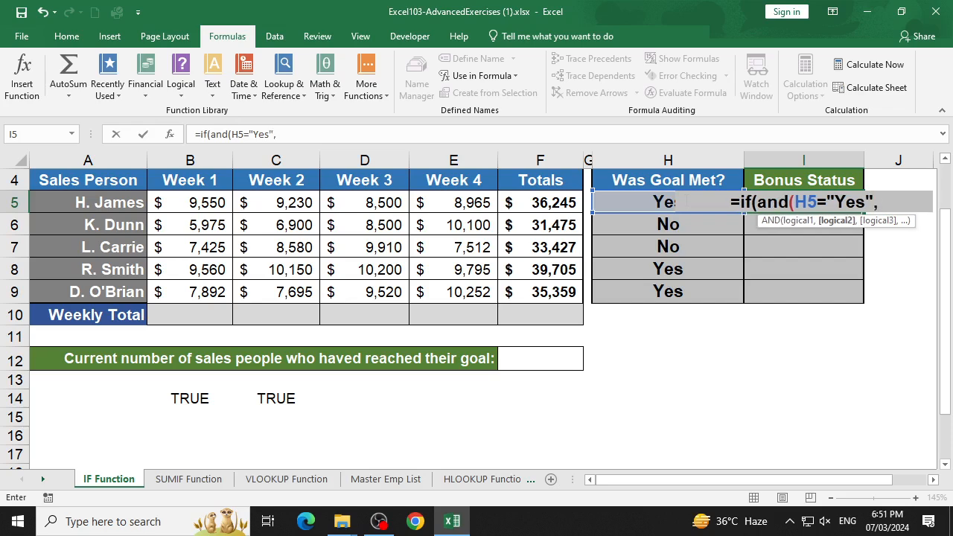
pyautogui.write('min')
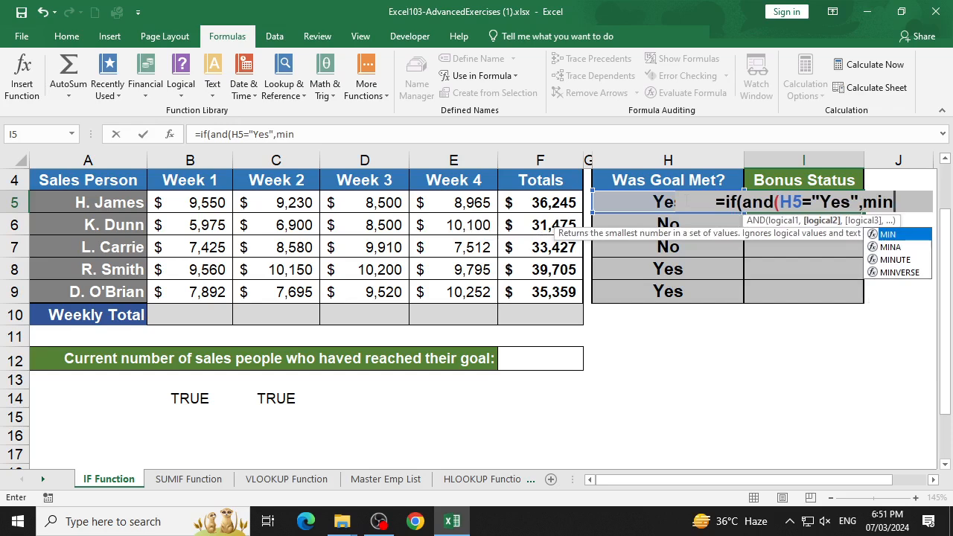
pyautogui.write('(')
# - Add MIN(B5:E5)>=8000 as the nested AND's second condition and close the AND function
pyautogui.moveTo(158, 210); pyautogui.dragTo(450, 208)
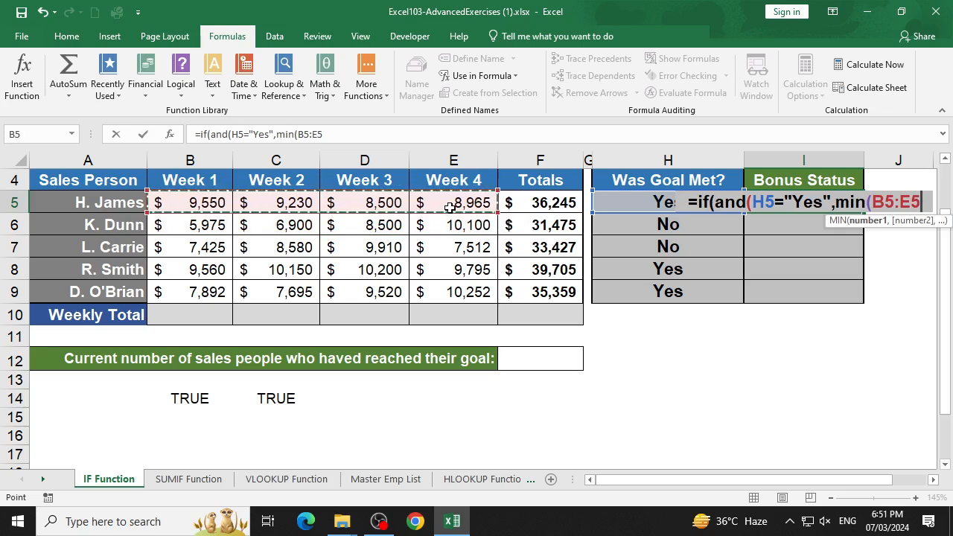
pyautogui.write(')>=8000')
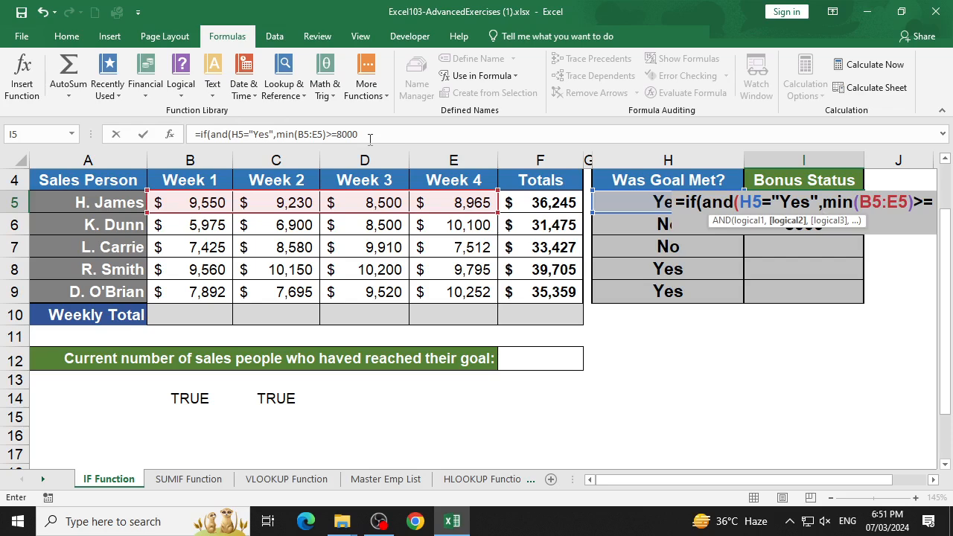
pyautogui.write(')')
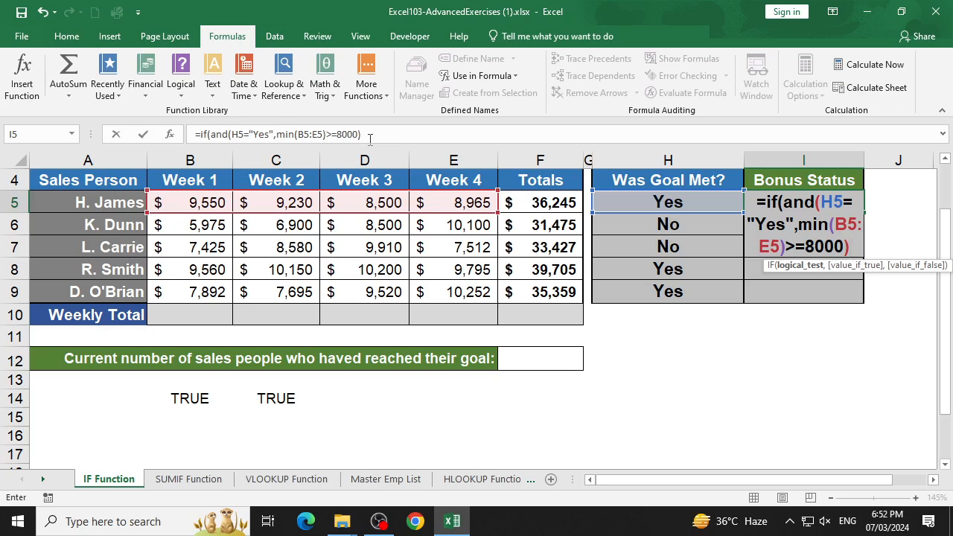
# - Give the IF formula in I5 the text "Bonus" as its value if true
pyautogui.write(',')
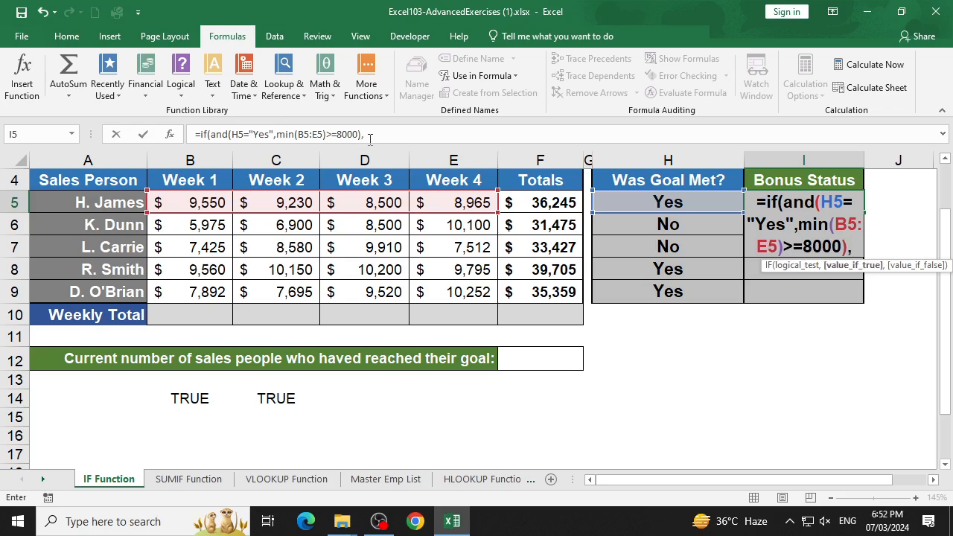
pyautogui.write('"')
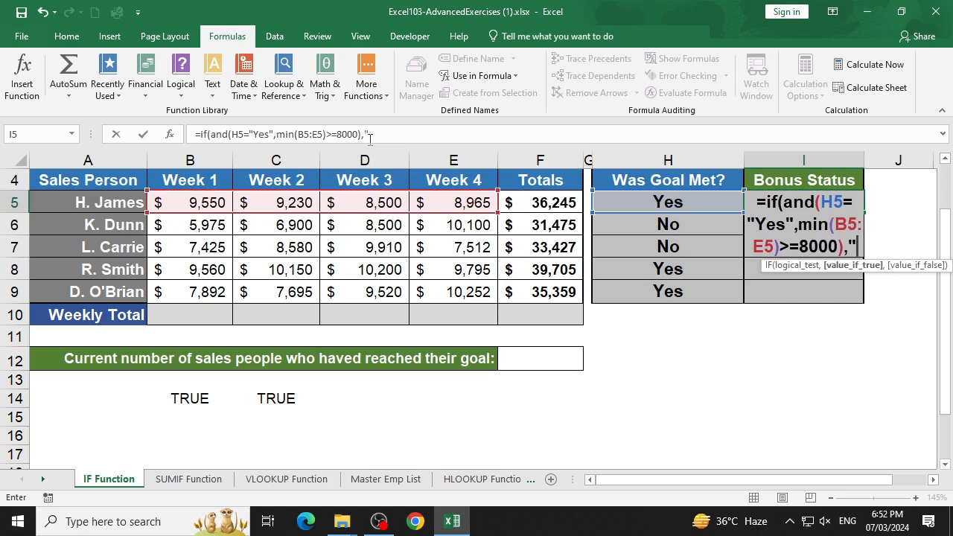
pyautogui.write('Bonus"')
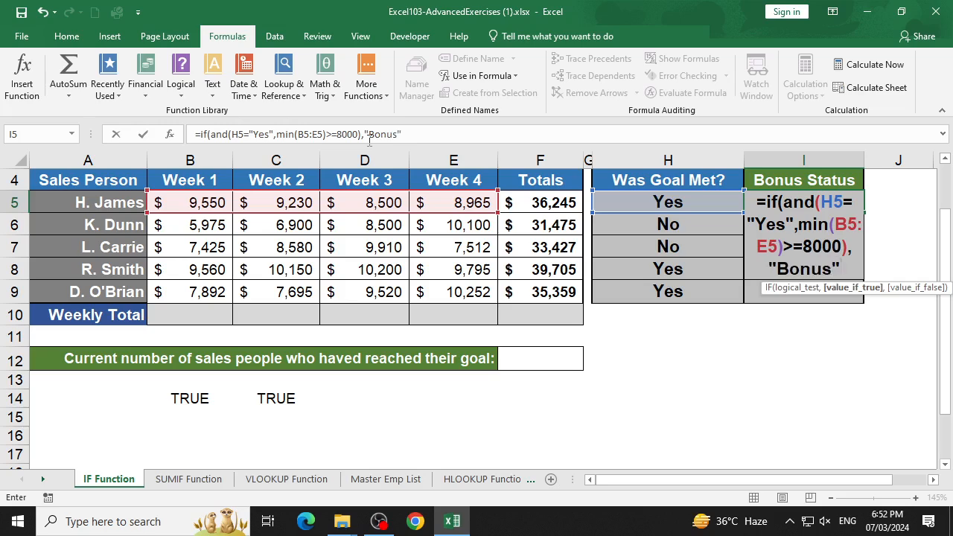
pyautogui.write(',')
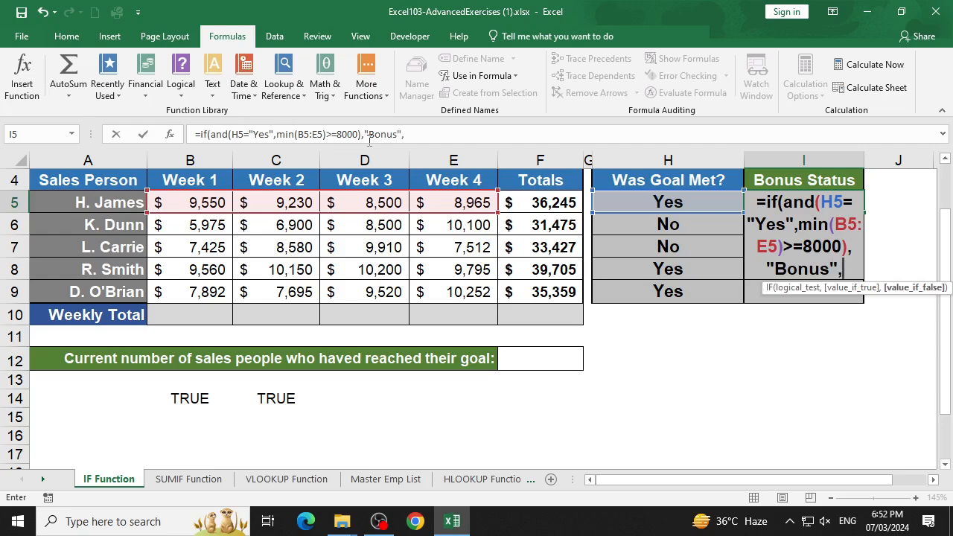
pyautogui.write('No')
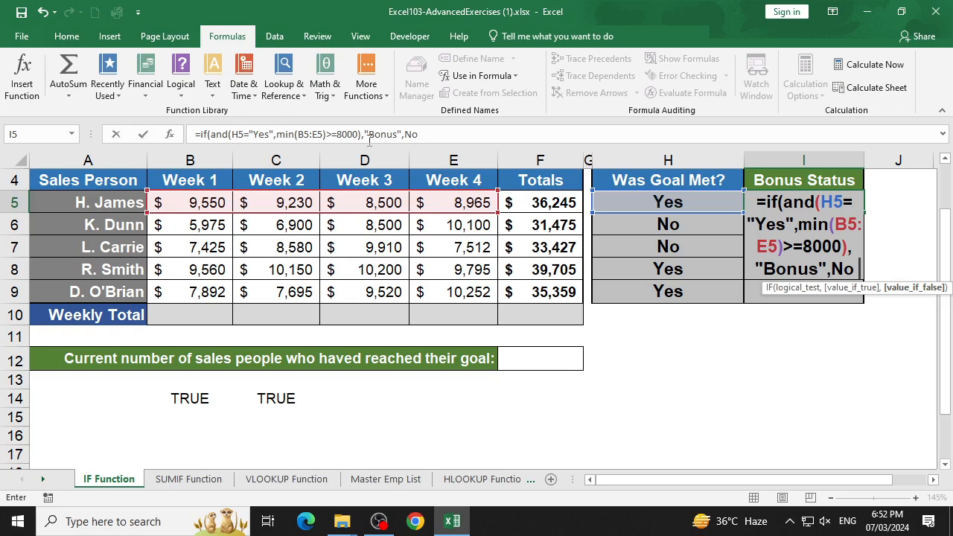
# - Give the IF formula "No Bonus" as its value if false, and enter it in I5, accepting the suggested closing-parenthesis correction
pyautogui.press('BackSpace')
pyautogui.press('BackSpace')
pyautogui.press('BackSpace')
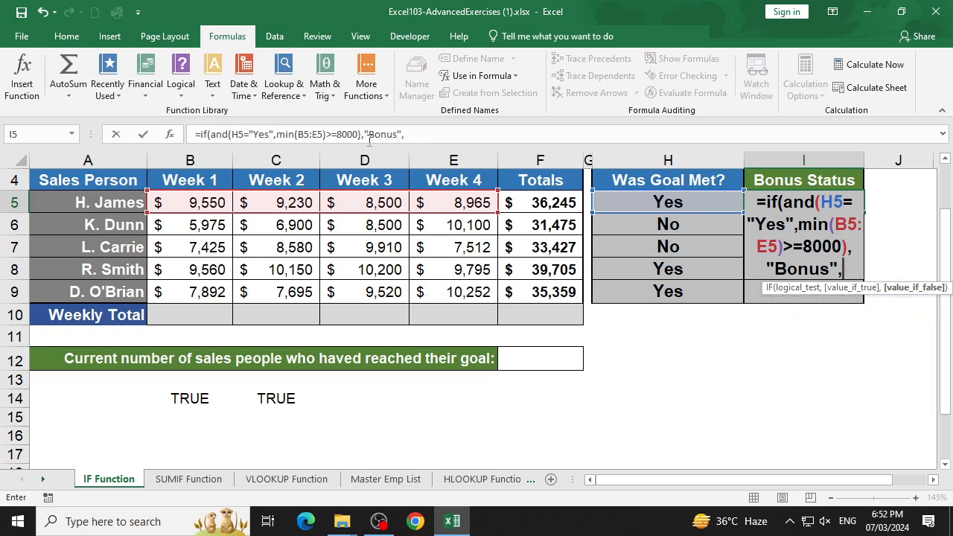
pyautogui.write('"')
pyautogui.write('No')
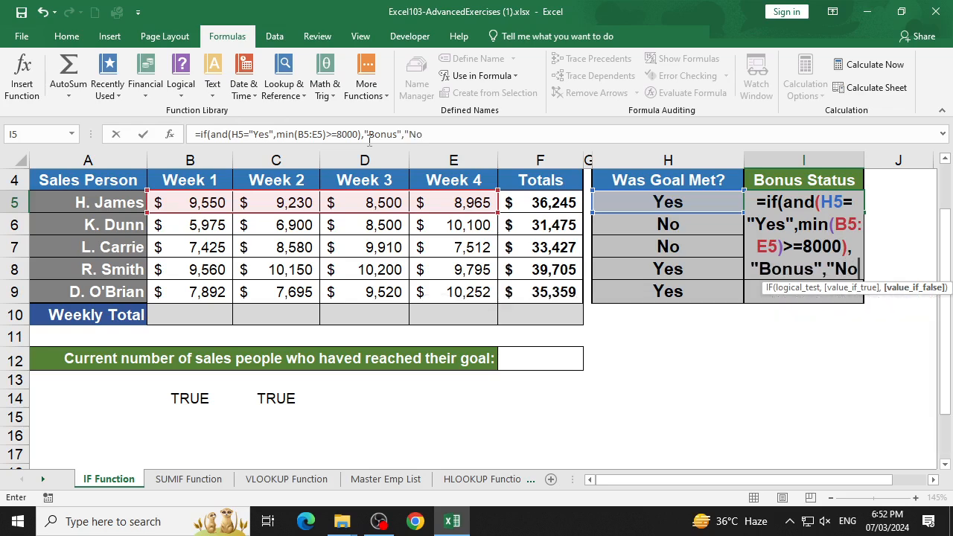
pyautogui.write(' Bonu')
pyautogui.press('BackSpace')
pyautogui.write('nus"')
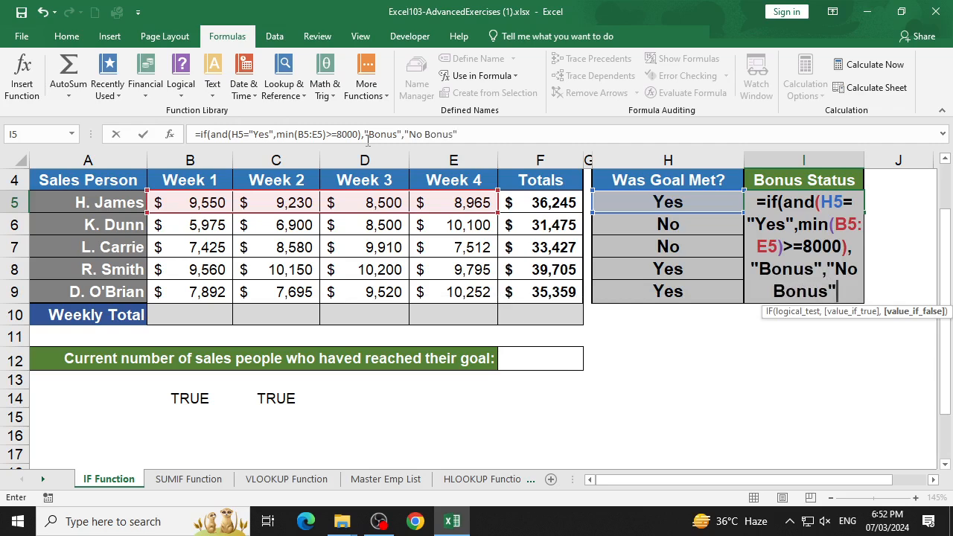
pyautogui.press('Return')
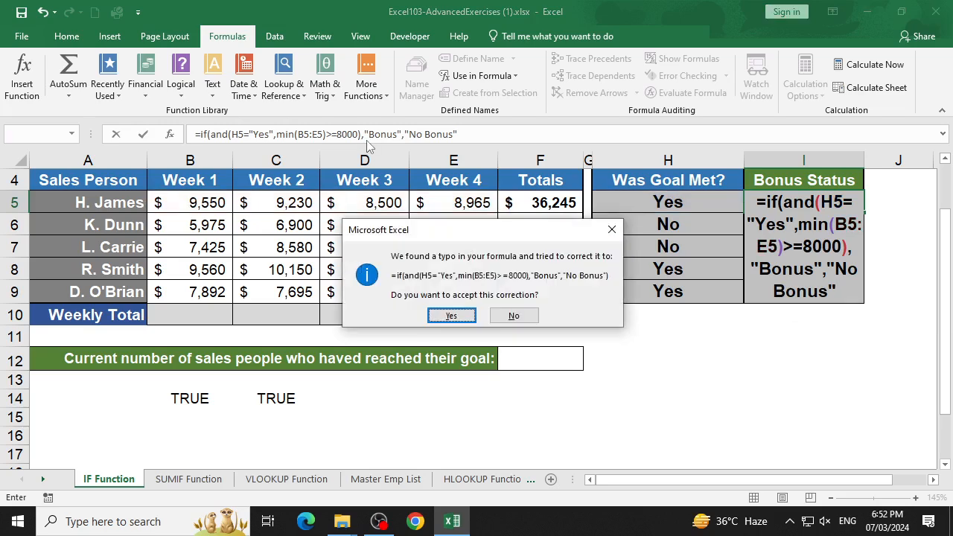
pyautogui.press('Return')
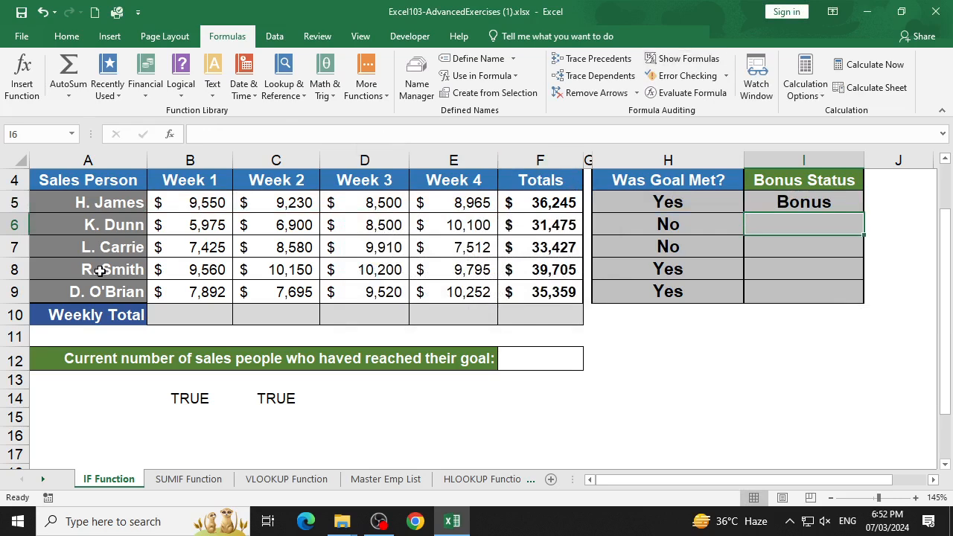
# - Fill the Bonus Status formula from I5 down through I9
pyautogui.press('Up')
pyautogui.hotkey('shift', 'Down')
pyautogui.hotkey('shift', 'Down')
pyautogui.hotkey('shift', 'Down')
pyautogui.hotkey('shift', 'Down')
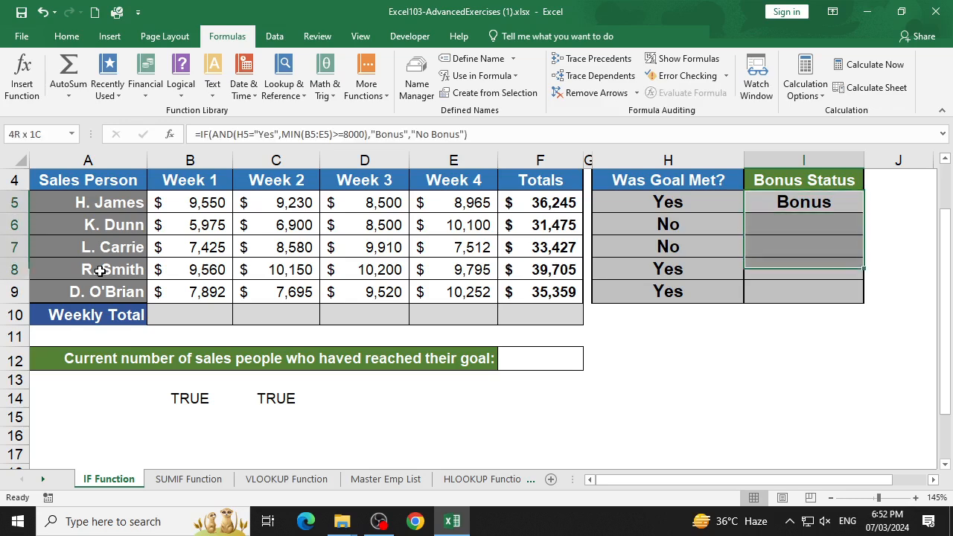
pyautogui.hotkey('ctrl', 'd')
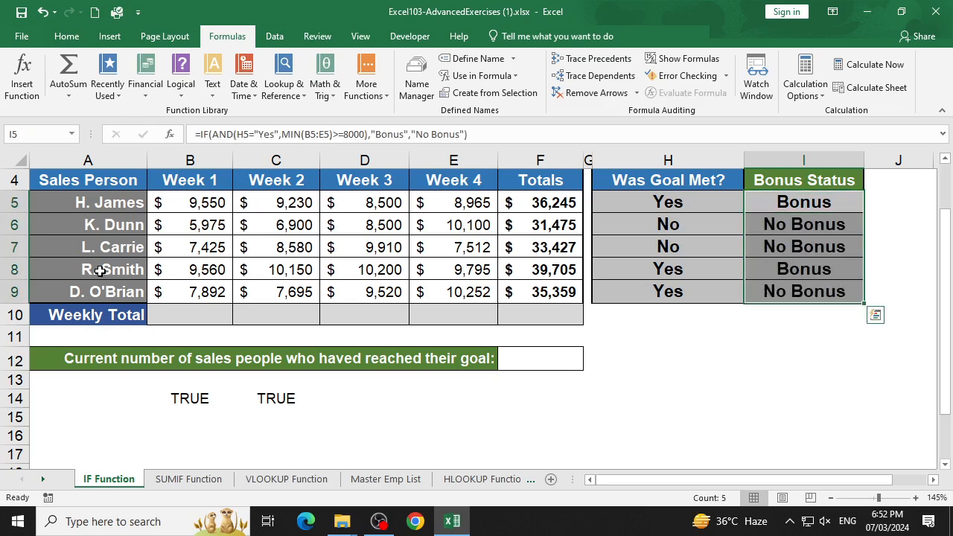